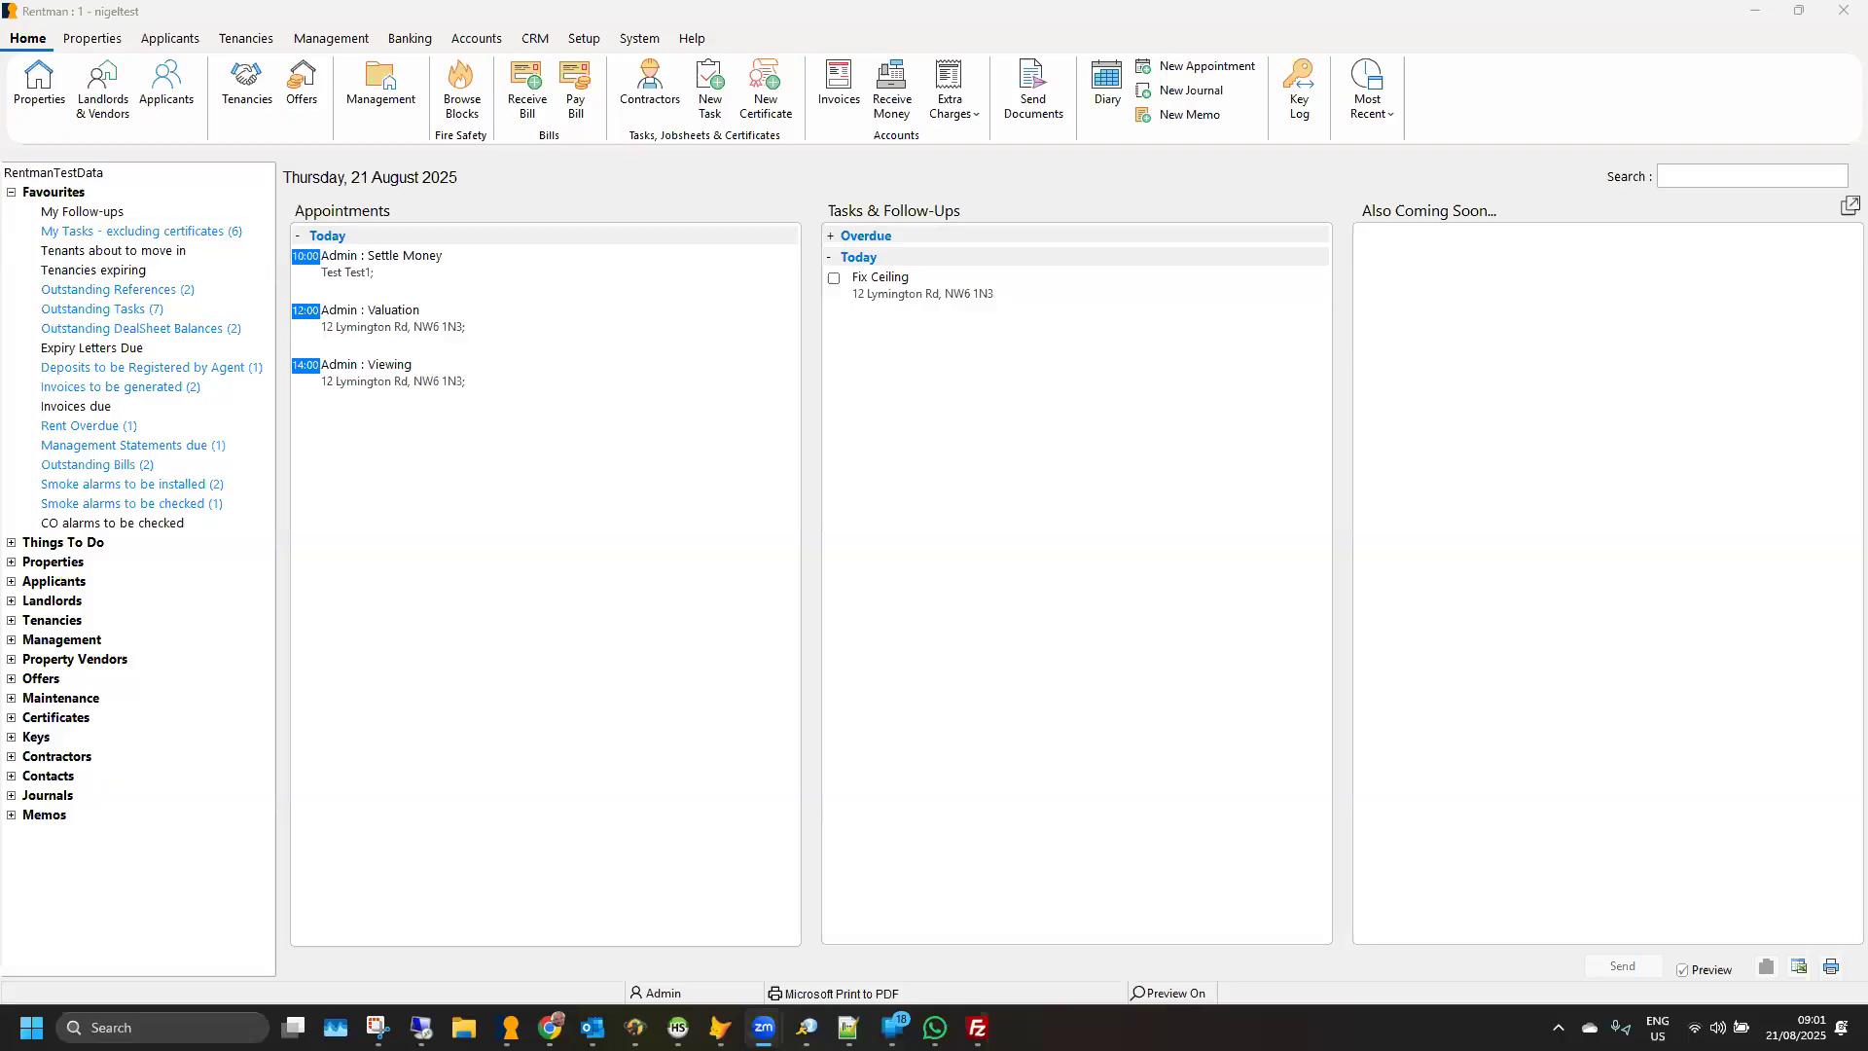
- Generate a print preview of key fob tags for a number range with prefix A, from 1 to 99
{"action": "left_click", "coordinate": [95, 40]}
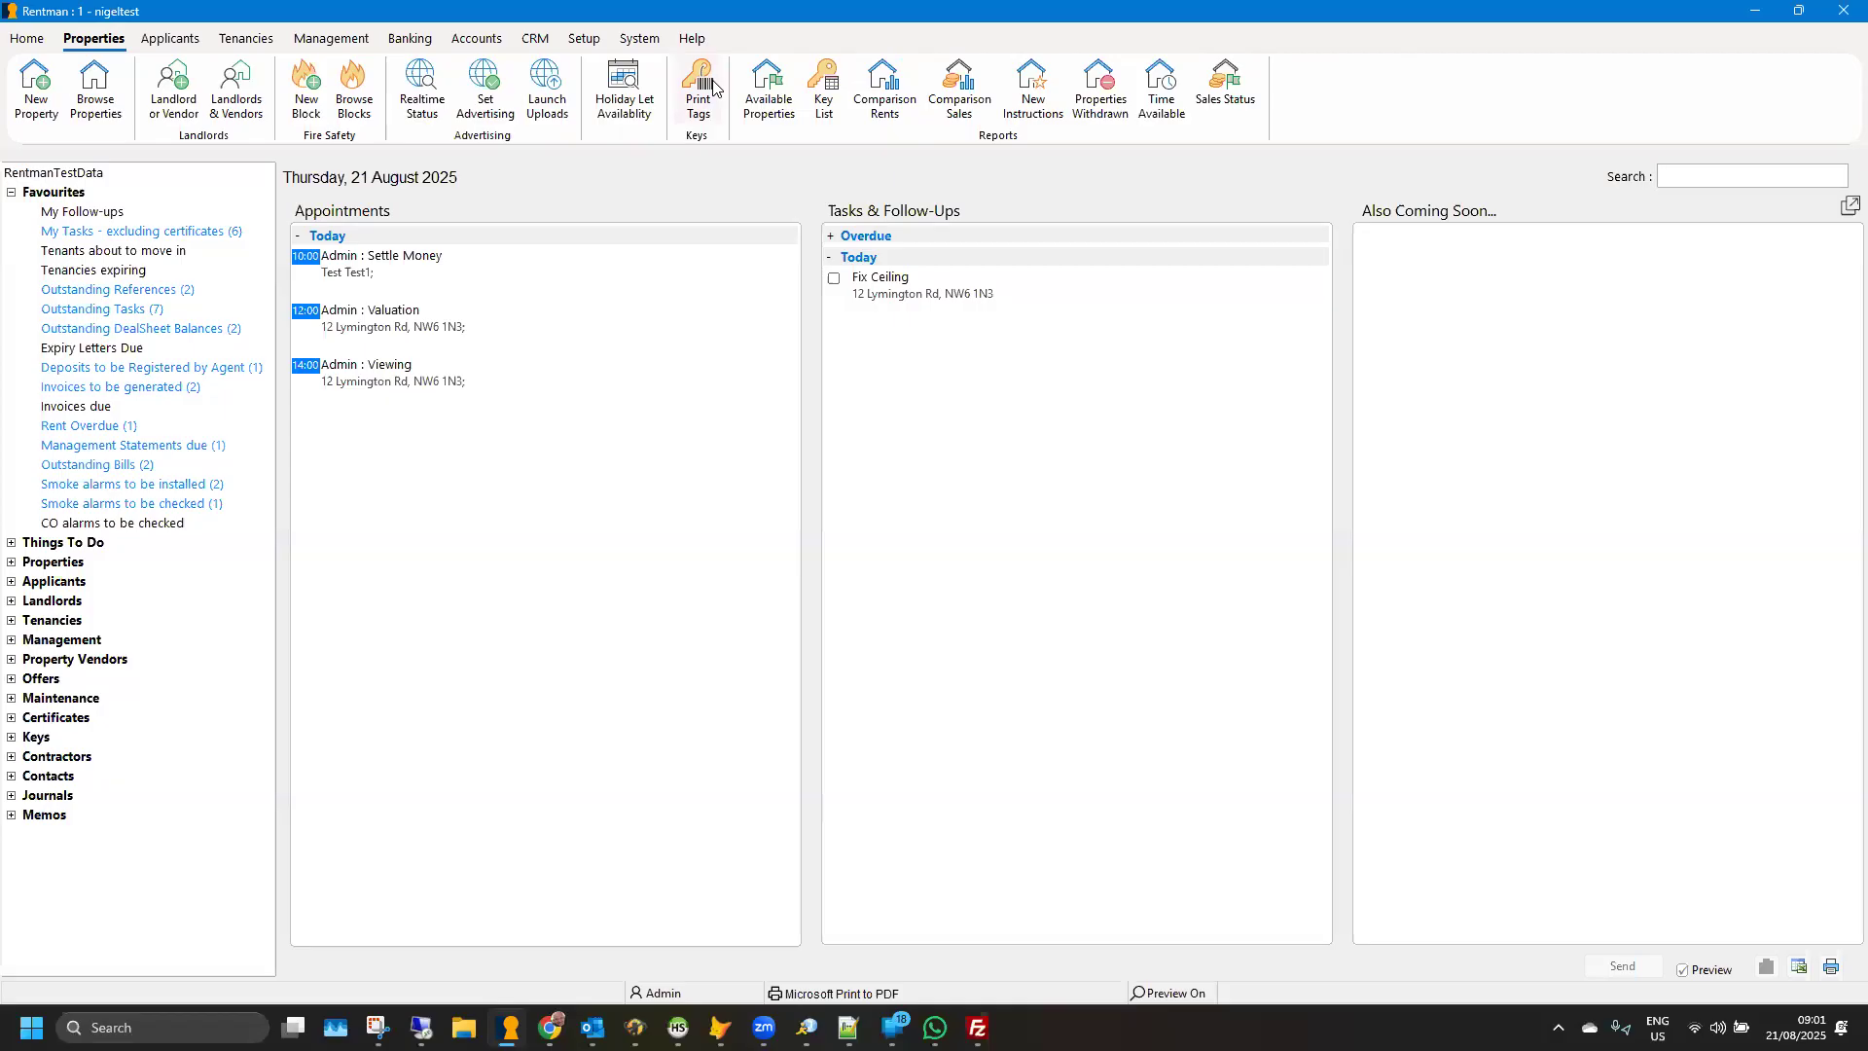
{"action": "left_click", "coordinate": [699, 88]}
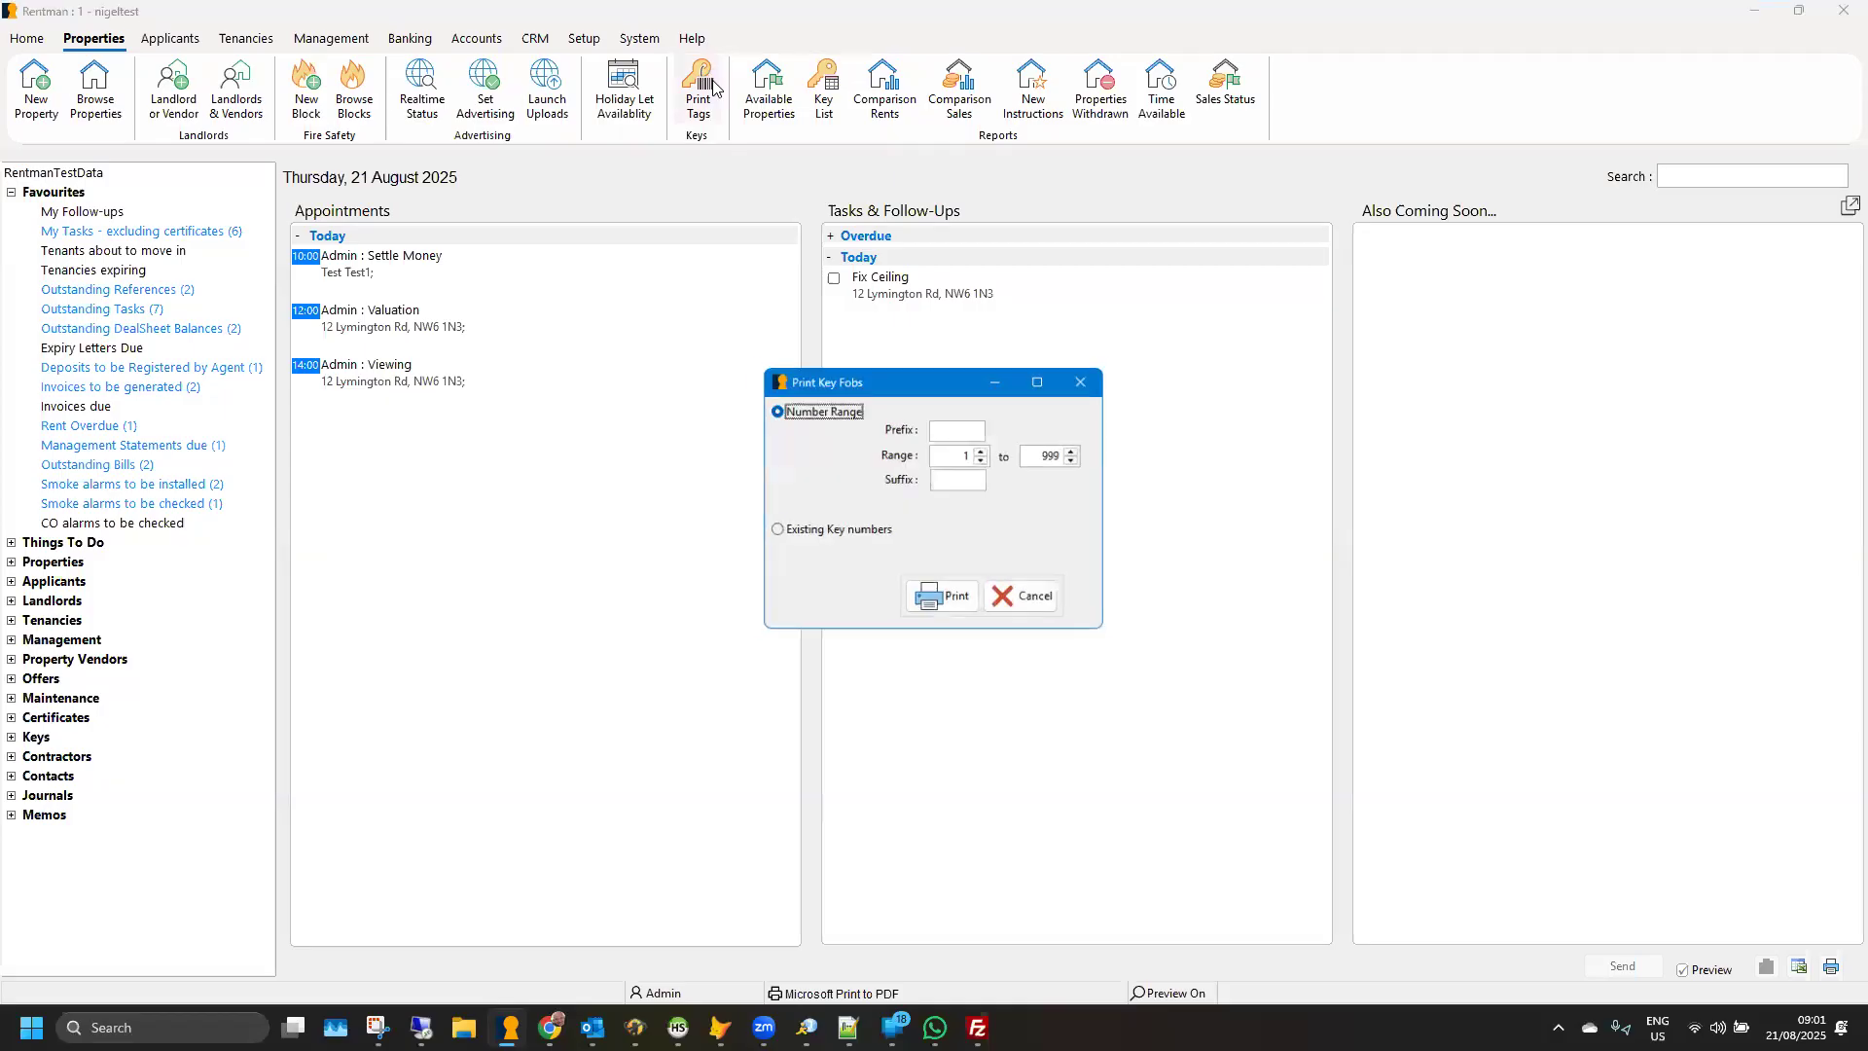
{"action": "left_click_drag", "start_coordinate": [910, 384], "coordinate": [812, 293]}
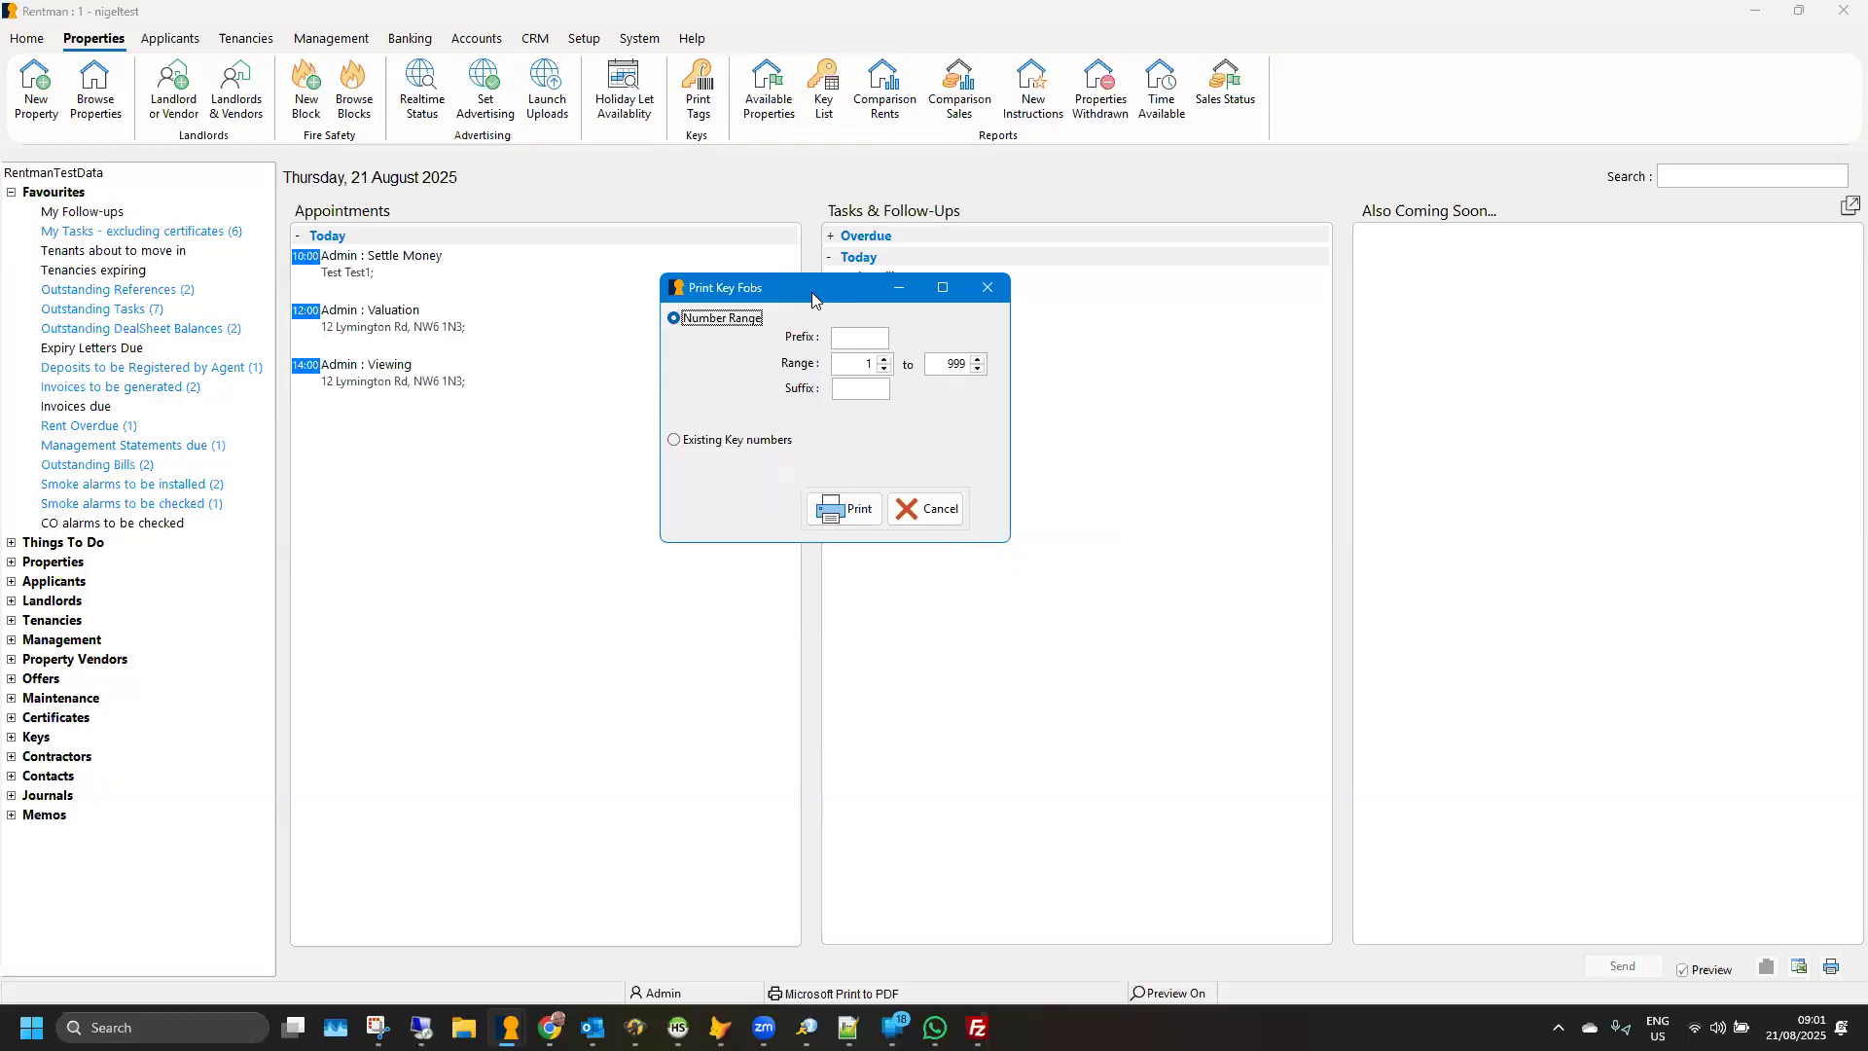
{"action": "left_click", "coordinate": [870, 338]}
{"action": "type", "text": "A"}
{"action": "double_click", "coordinate": [953, 365]}
{"action": "type", "text": "99"}
{"action": "left_click", "coordinate": [847, 512]}
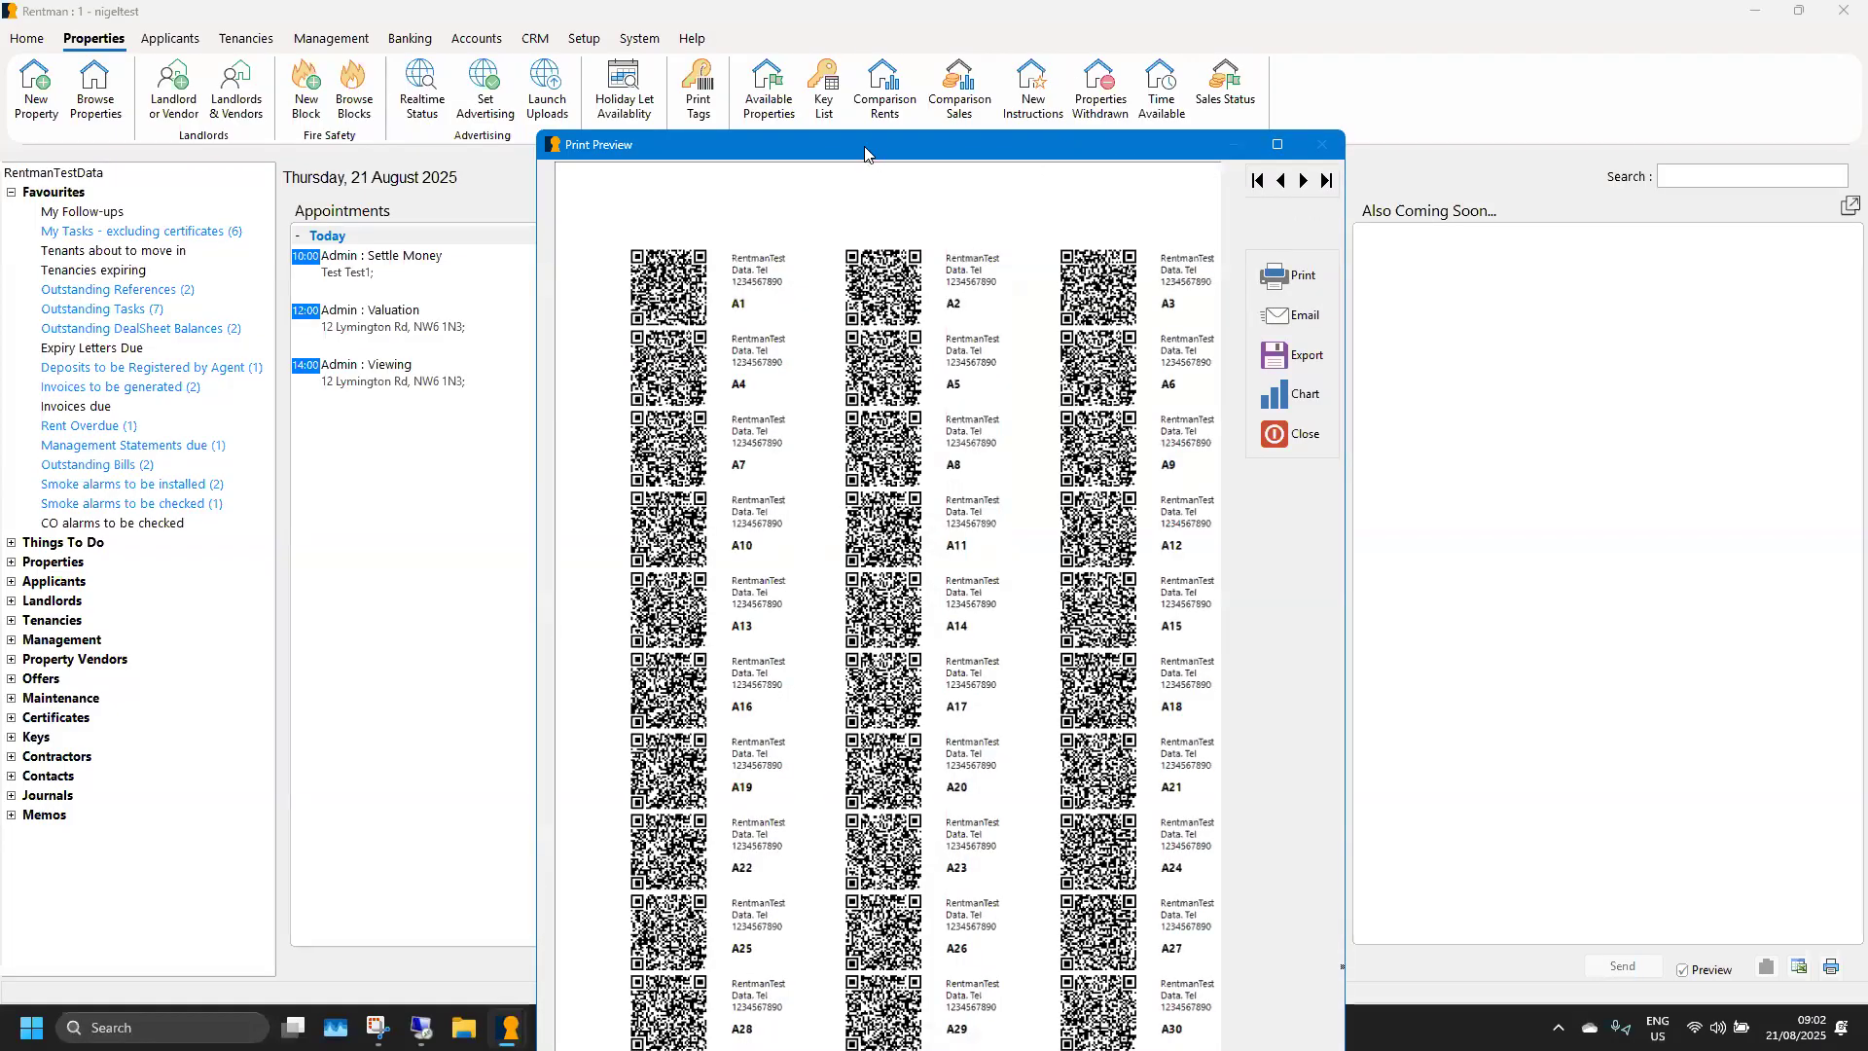
{"action": "left_click_drag", "start_coordinate": [865, 154], "coordinate": [750, 69]}
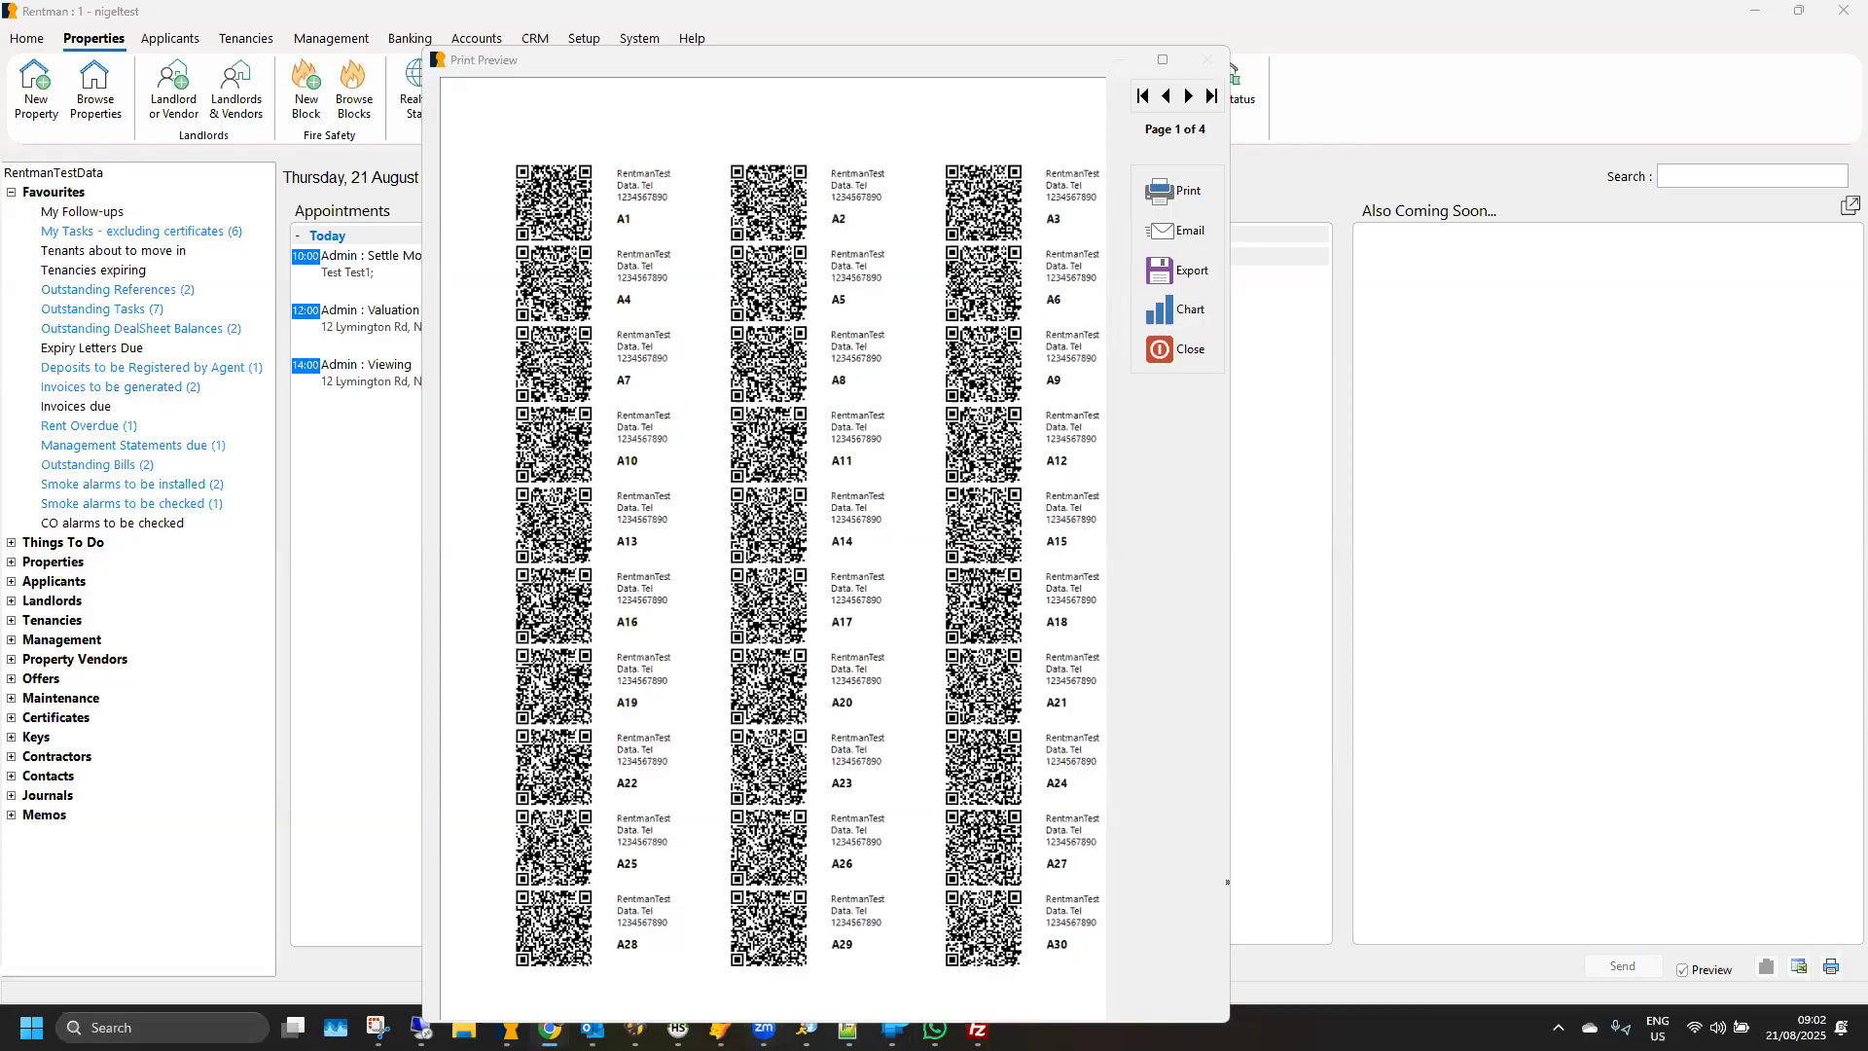
- Switch to the browser to examine the plastic tag keychain's product images and the Avery rectangle label sheet, and return to Rentman's tag preview
{"action": "left_click_drag", "start_coordinate": [1089, 0], "coordinate": [1058, 71]}
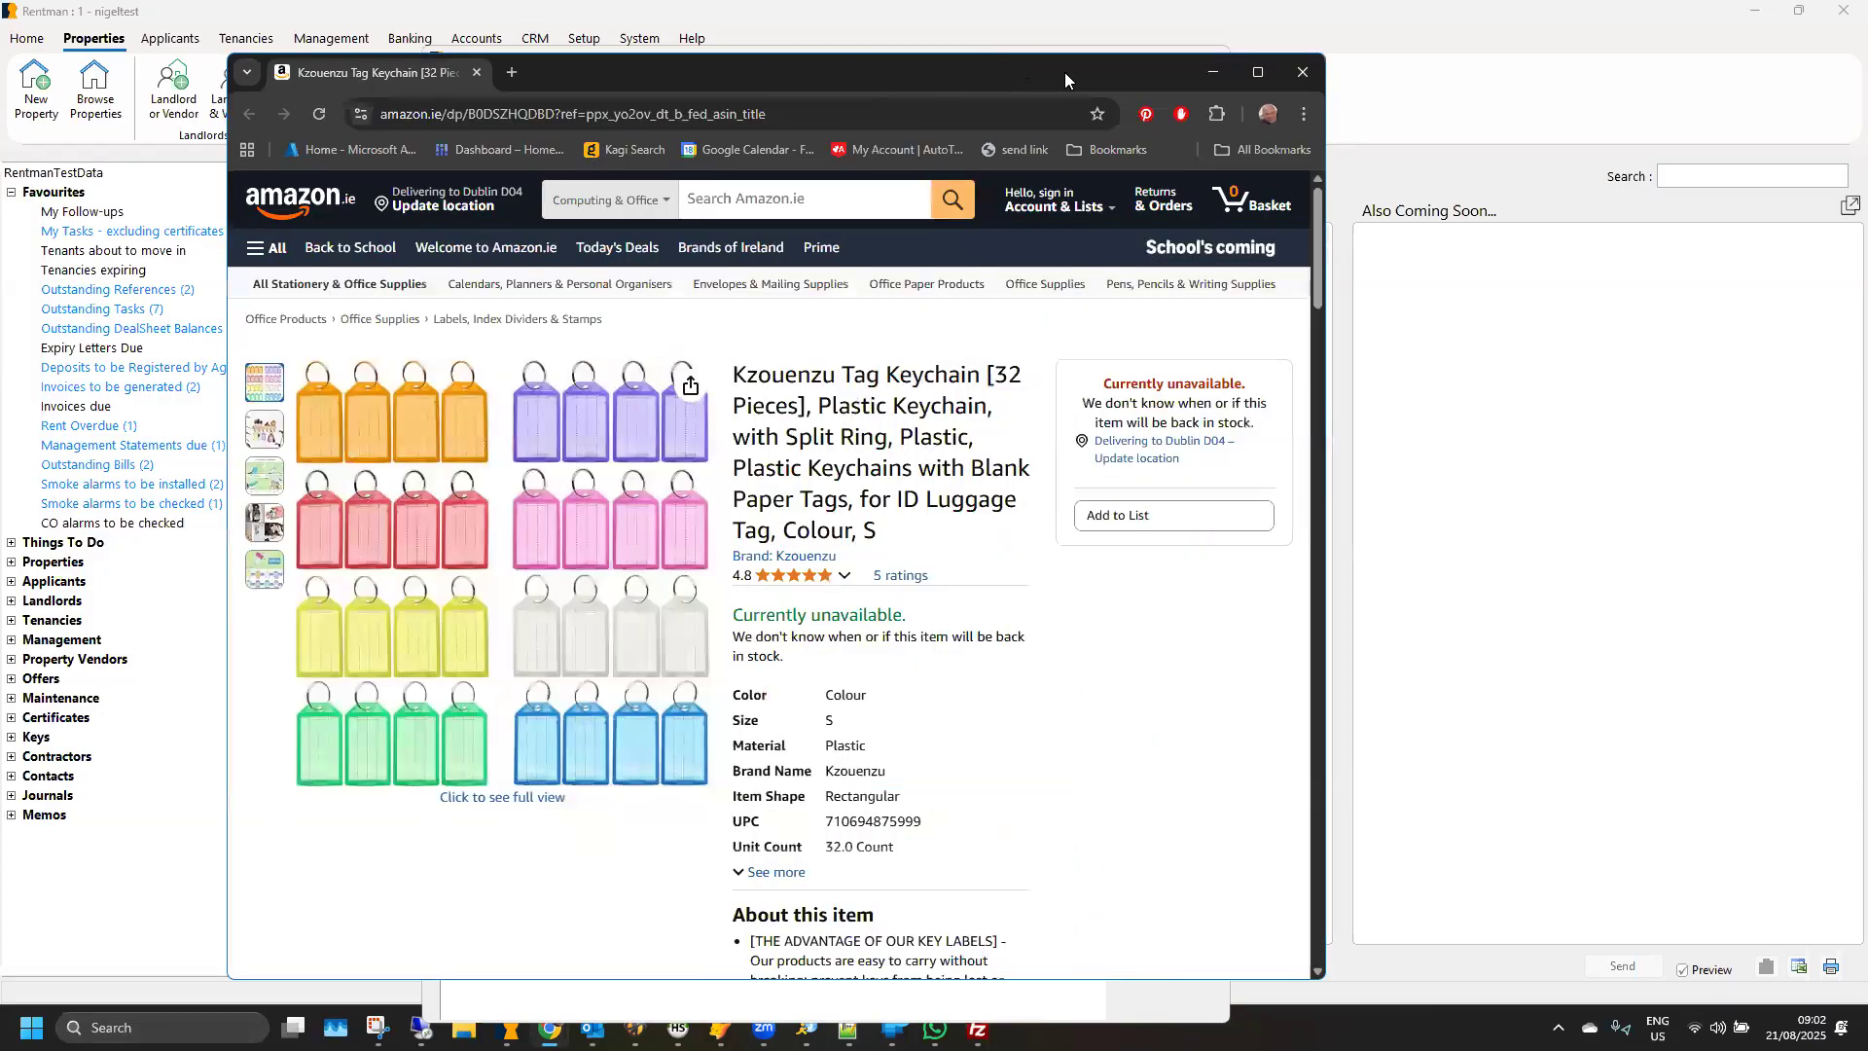
{"action": "double_click", "coordinate": [1064, 72]}
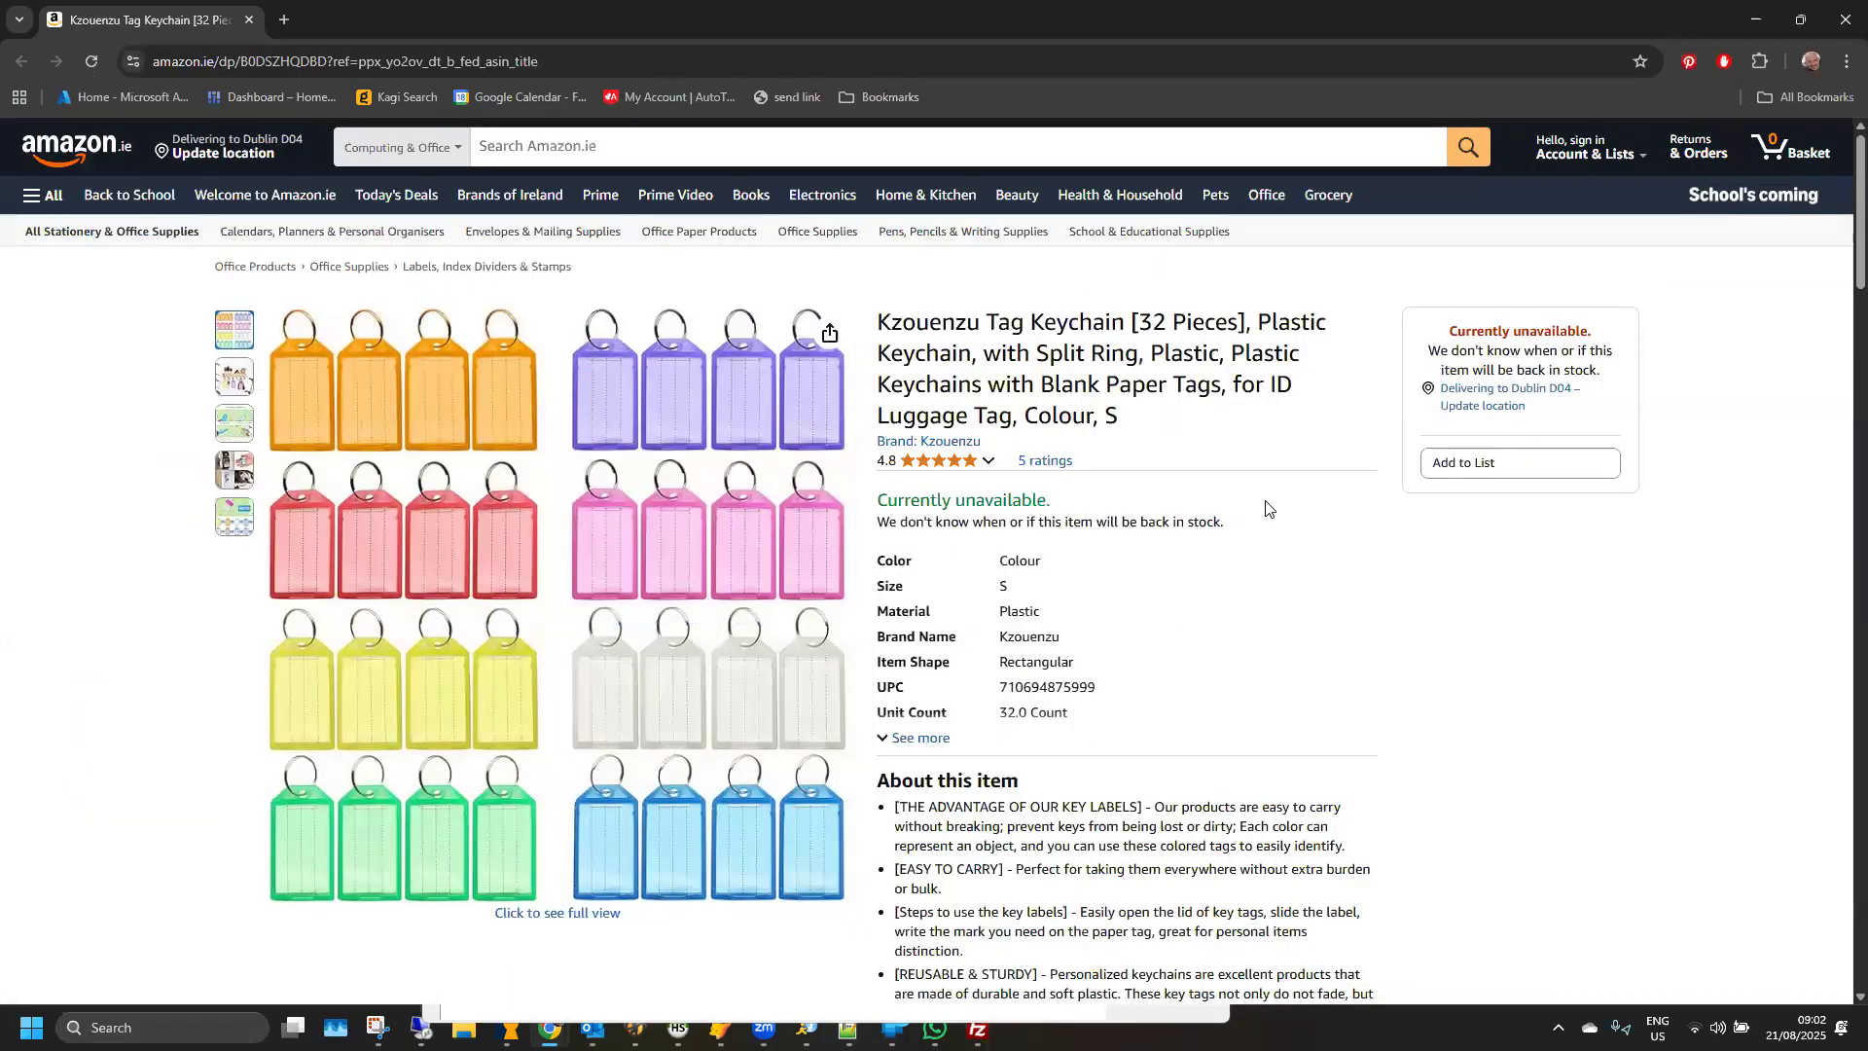
{"action": "mouse_move", "coordinate": [234, 425]}
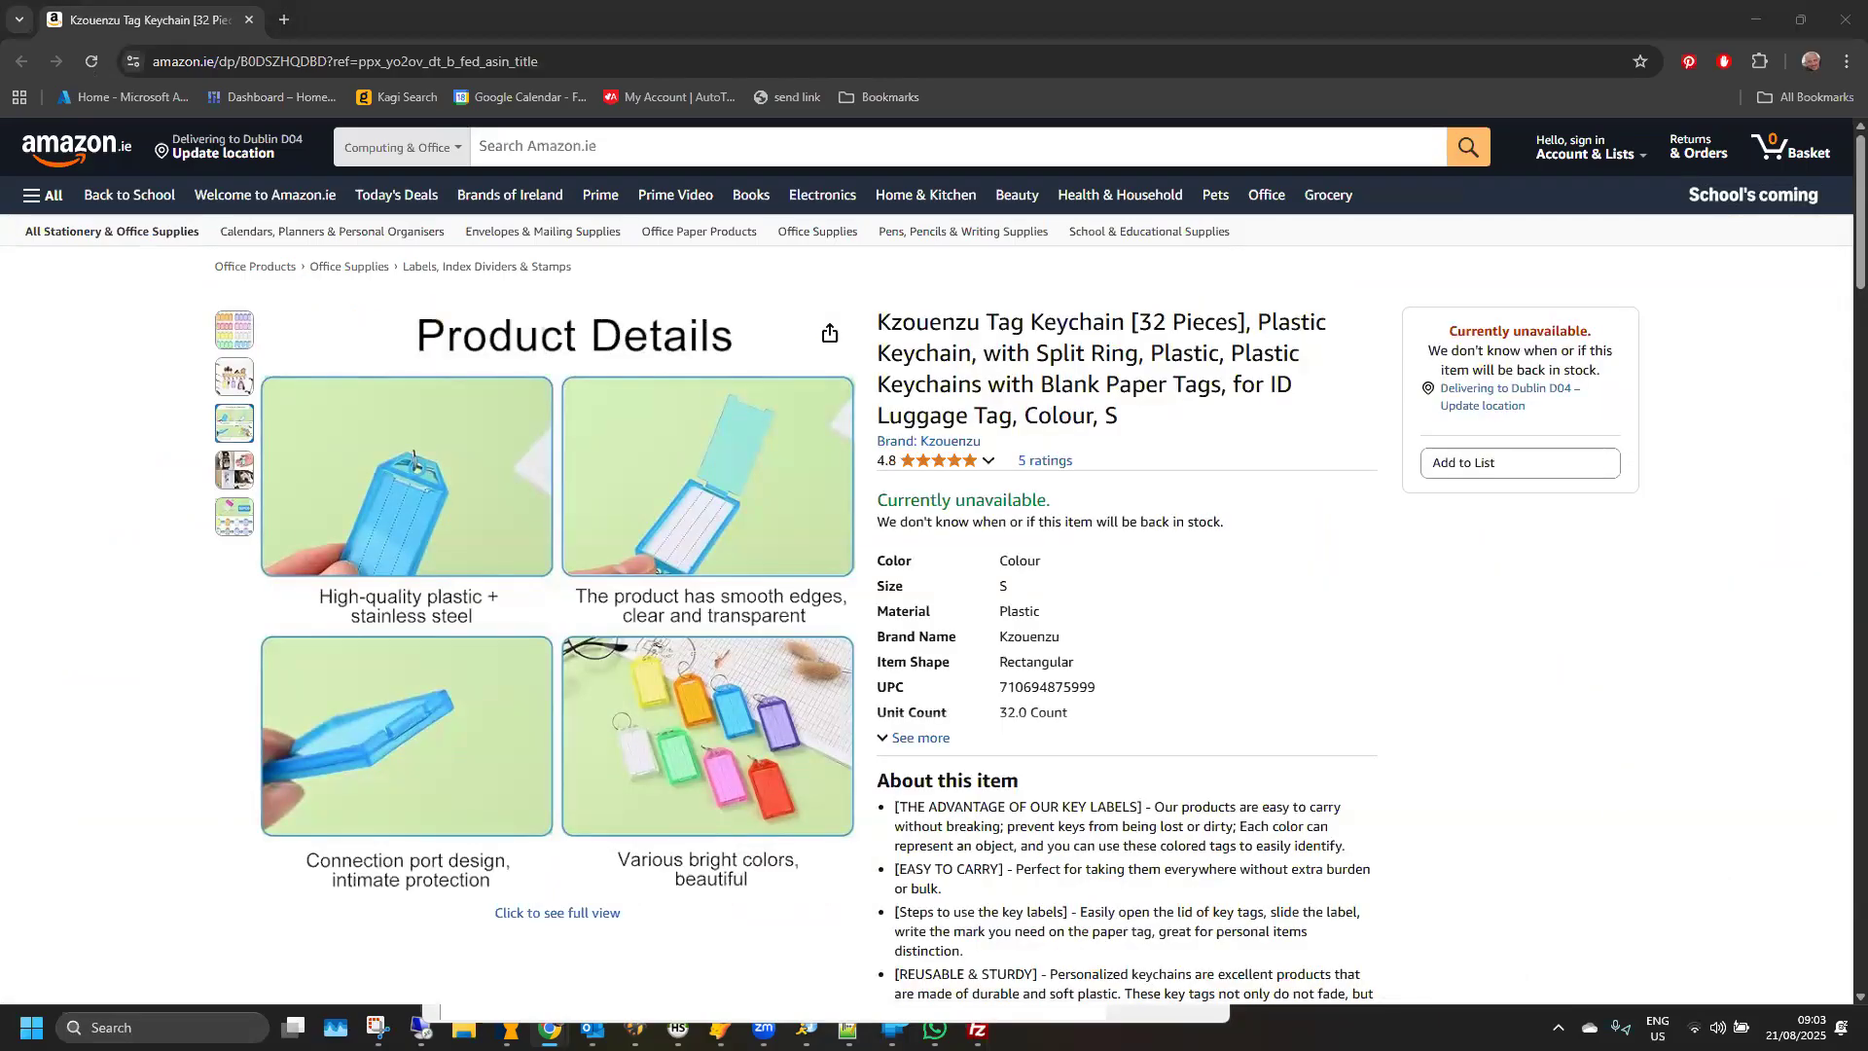
{"action": "mouse_move", "coordinate": [225, 332]}
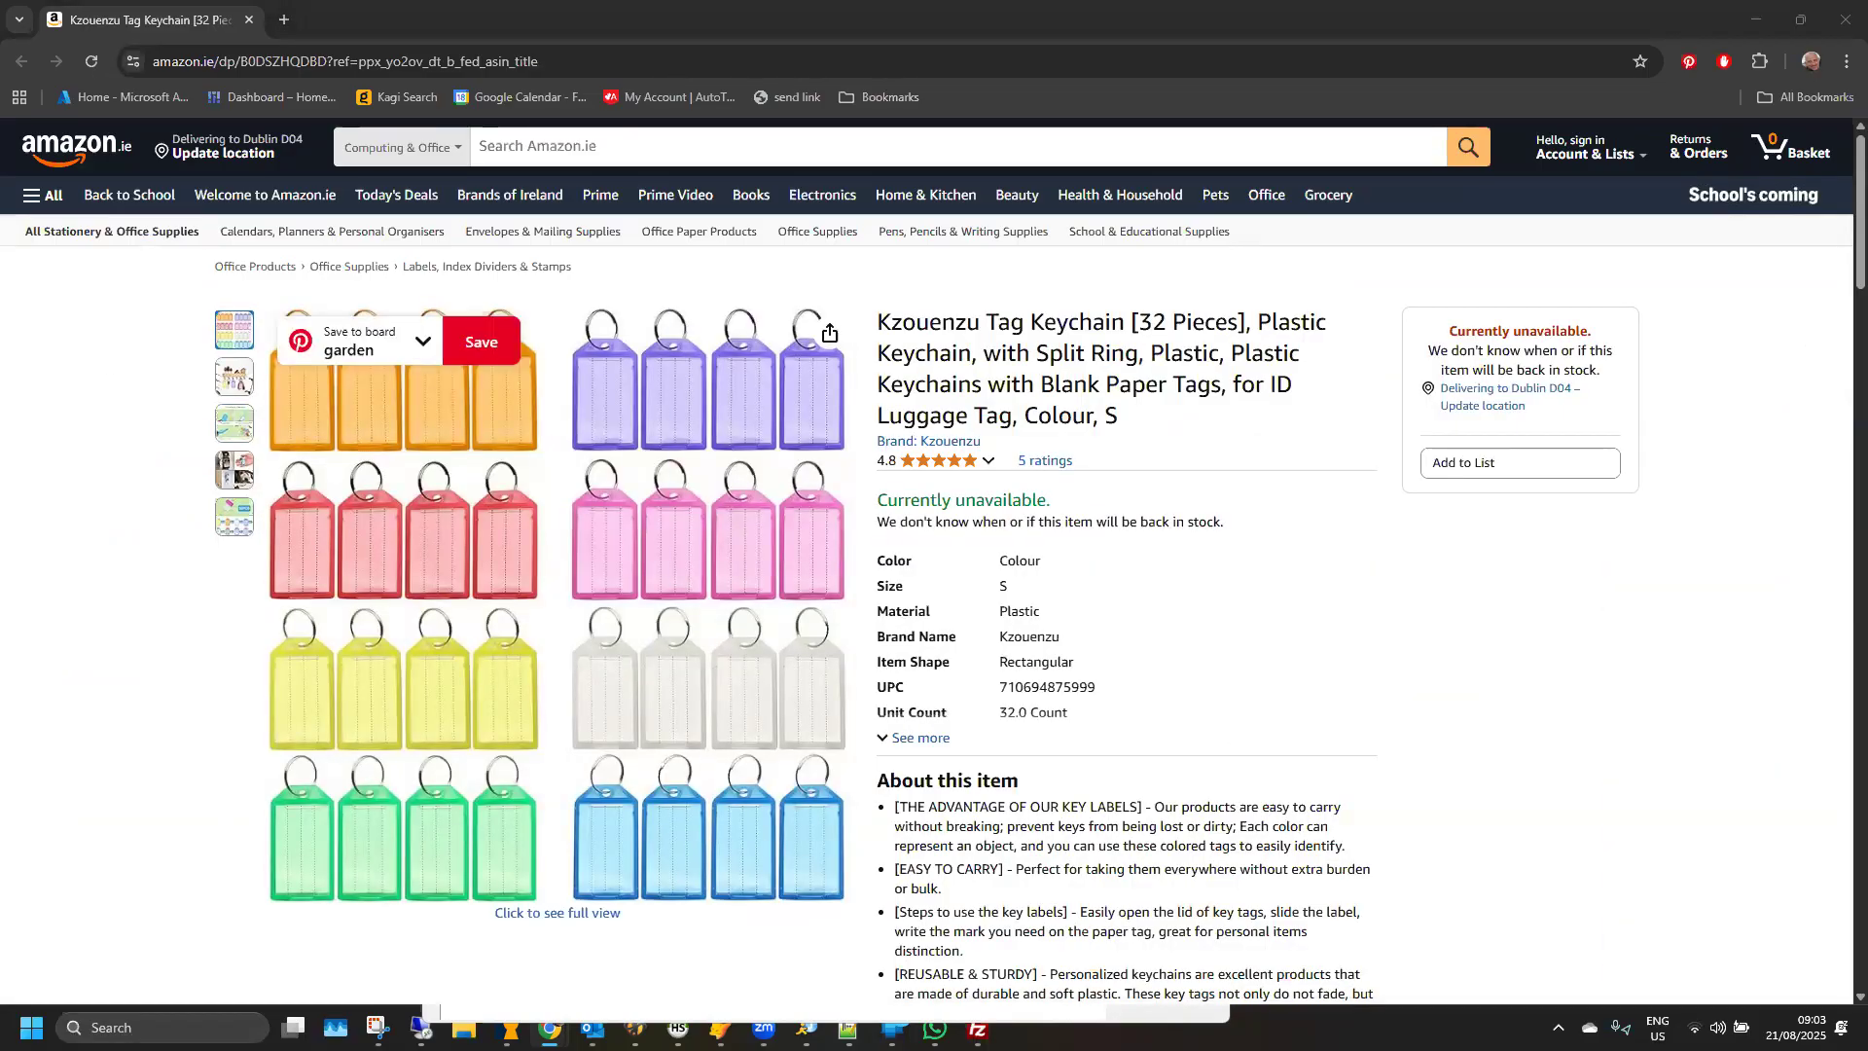
{"action": "key", "text": "alt+Tab"}
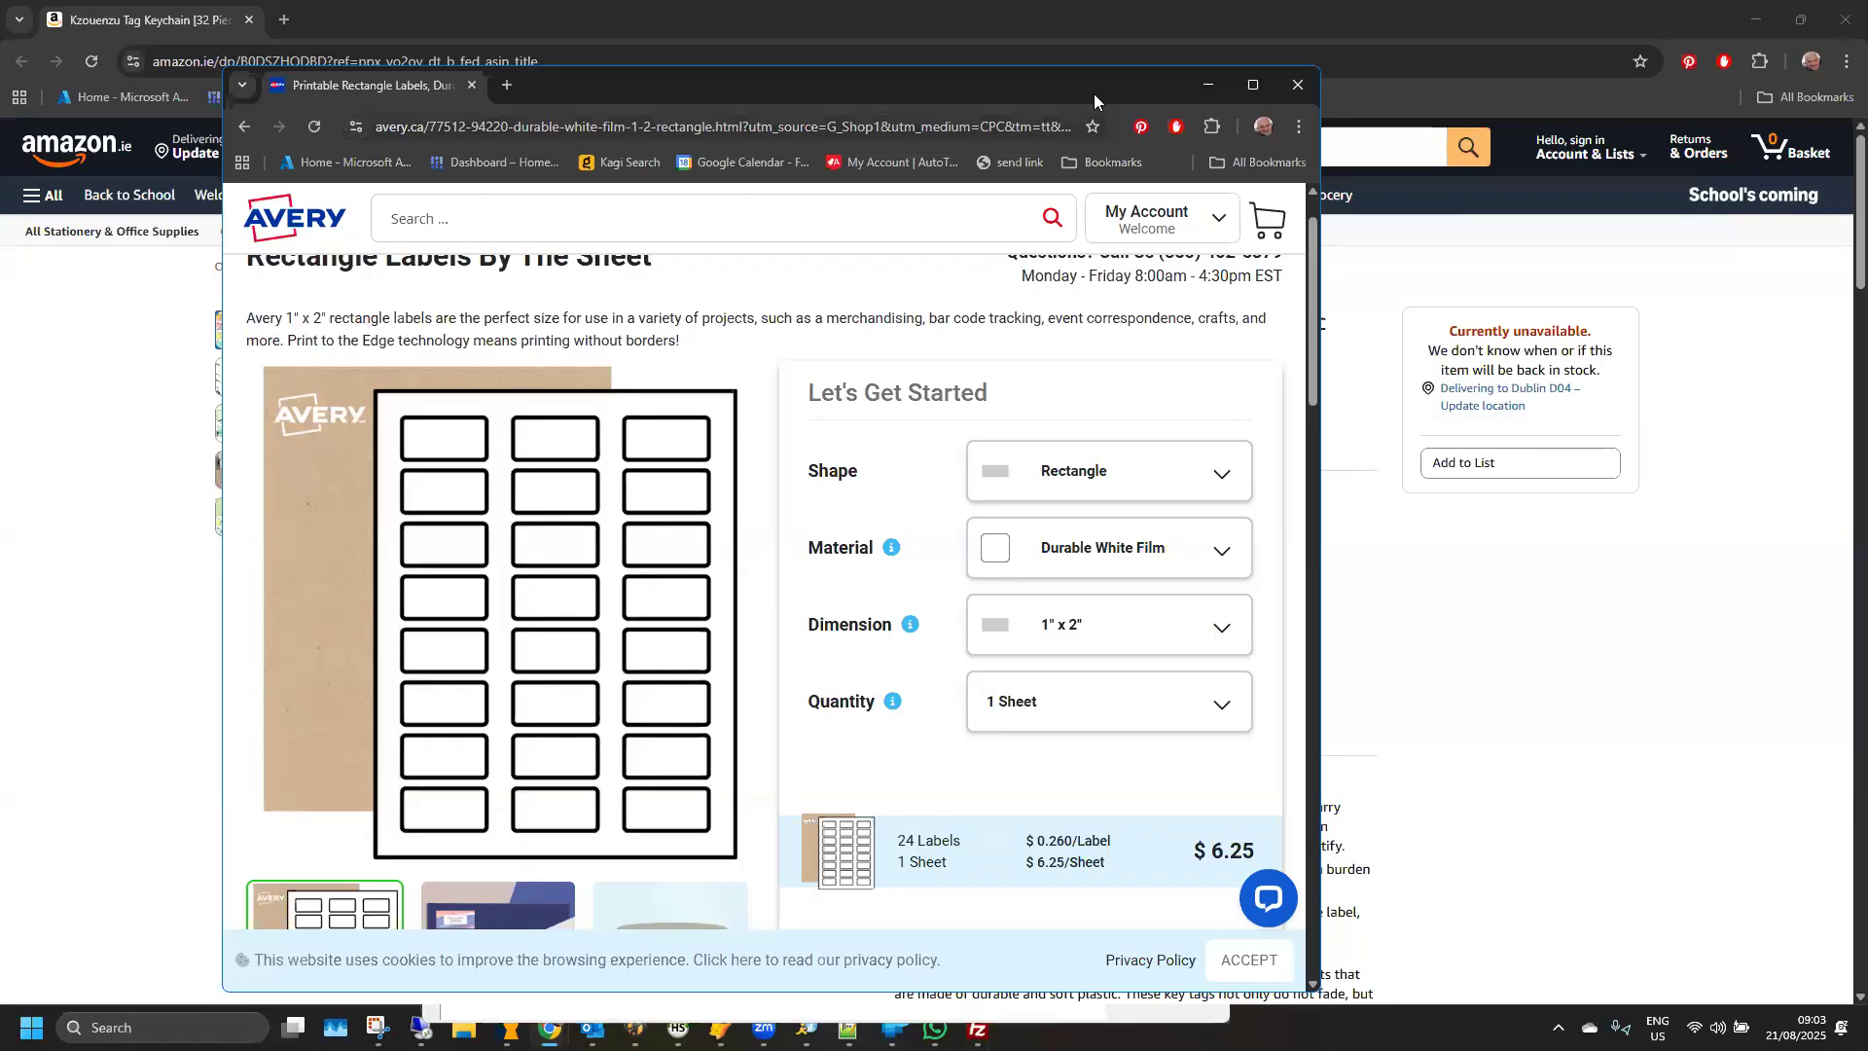
{"action": "left_click", "coordinate": [417, 7]}
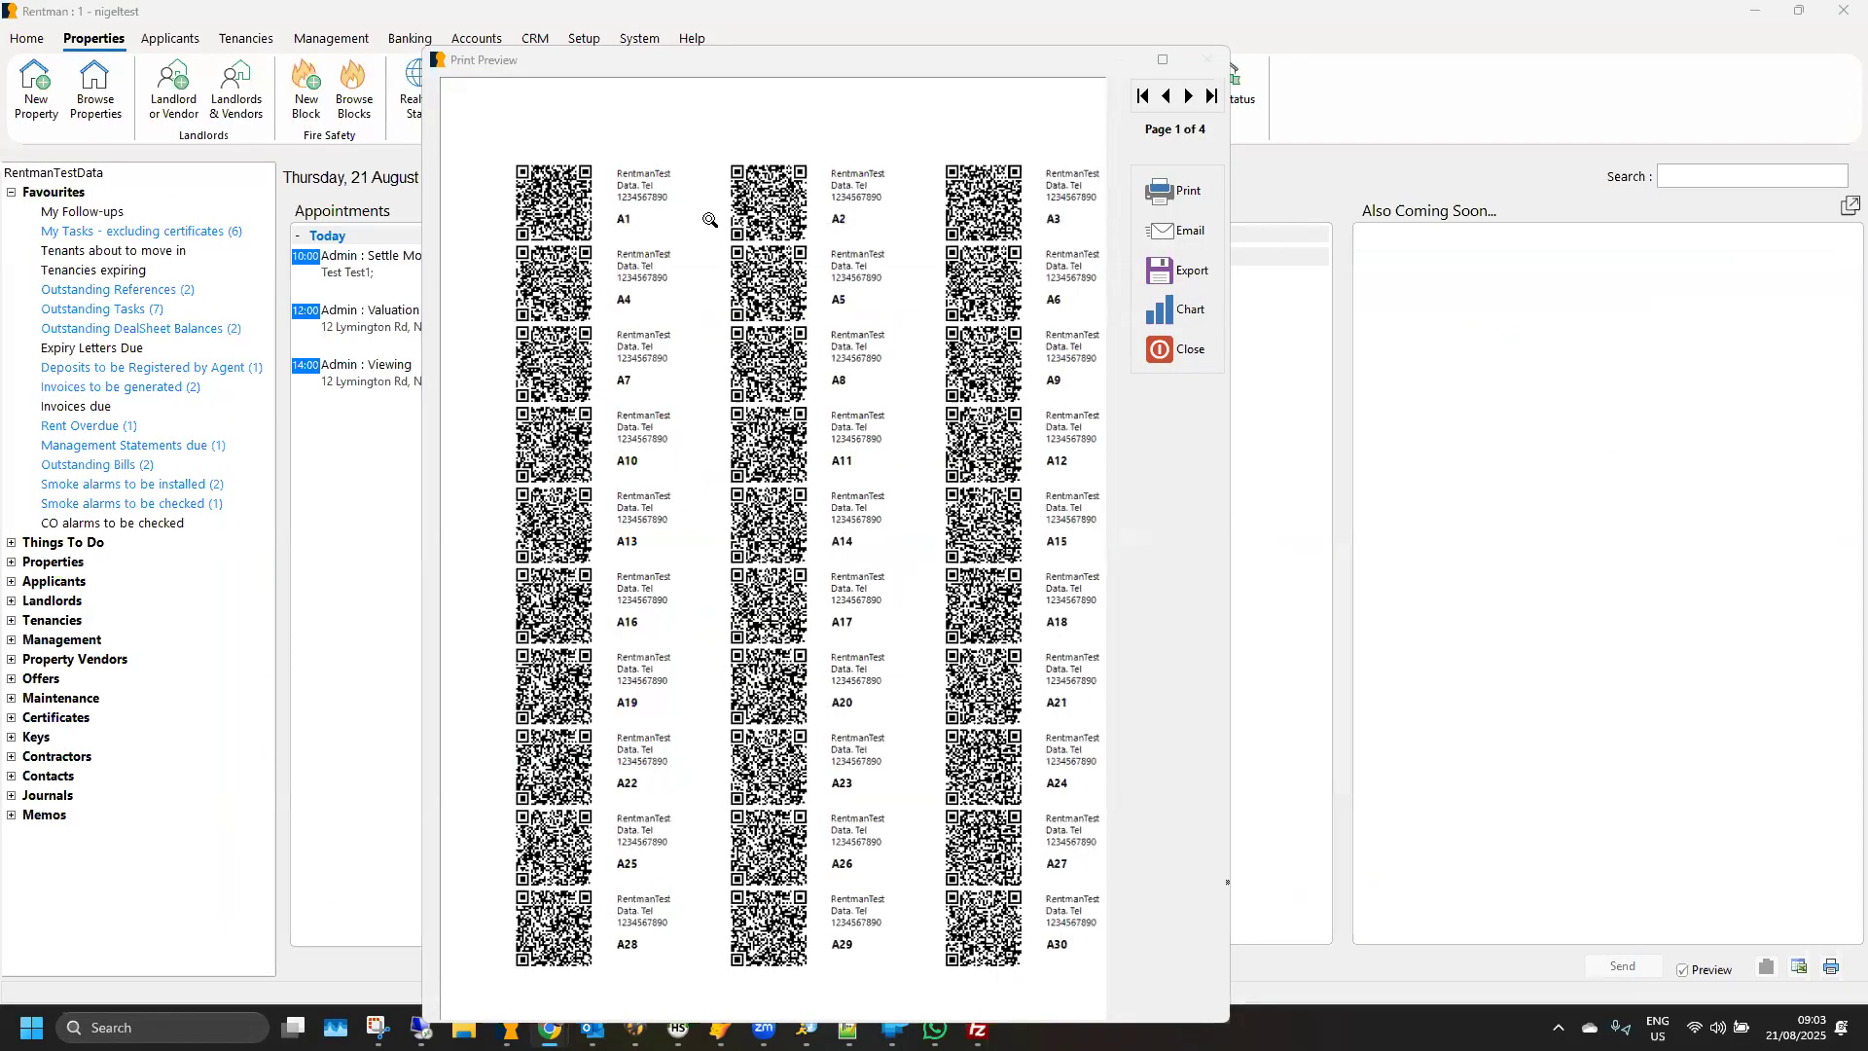
- Close the range preview, generate a key fob preview for existing key numbers, and leave the key fob printing
{"action": "left_click", "coordinate": [1181, 356]}
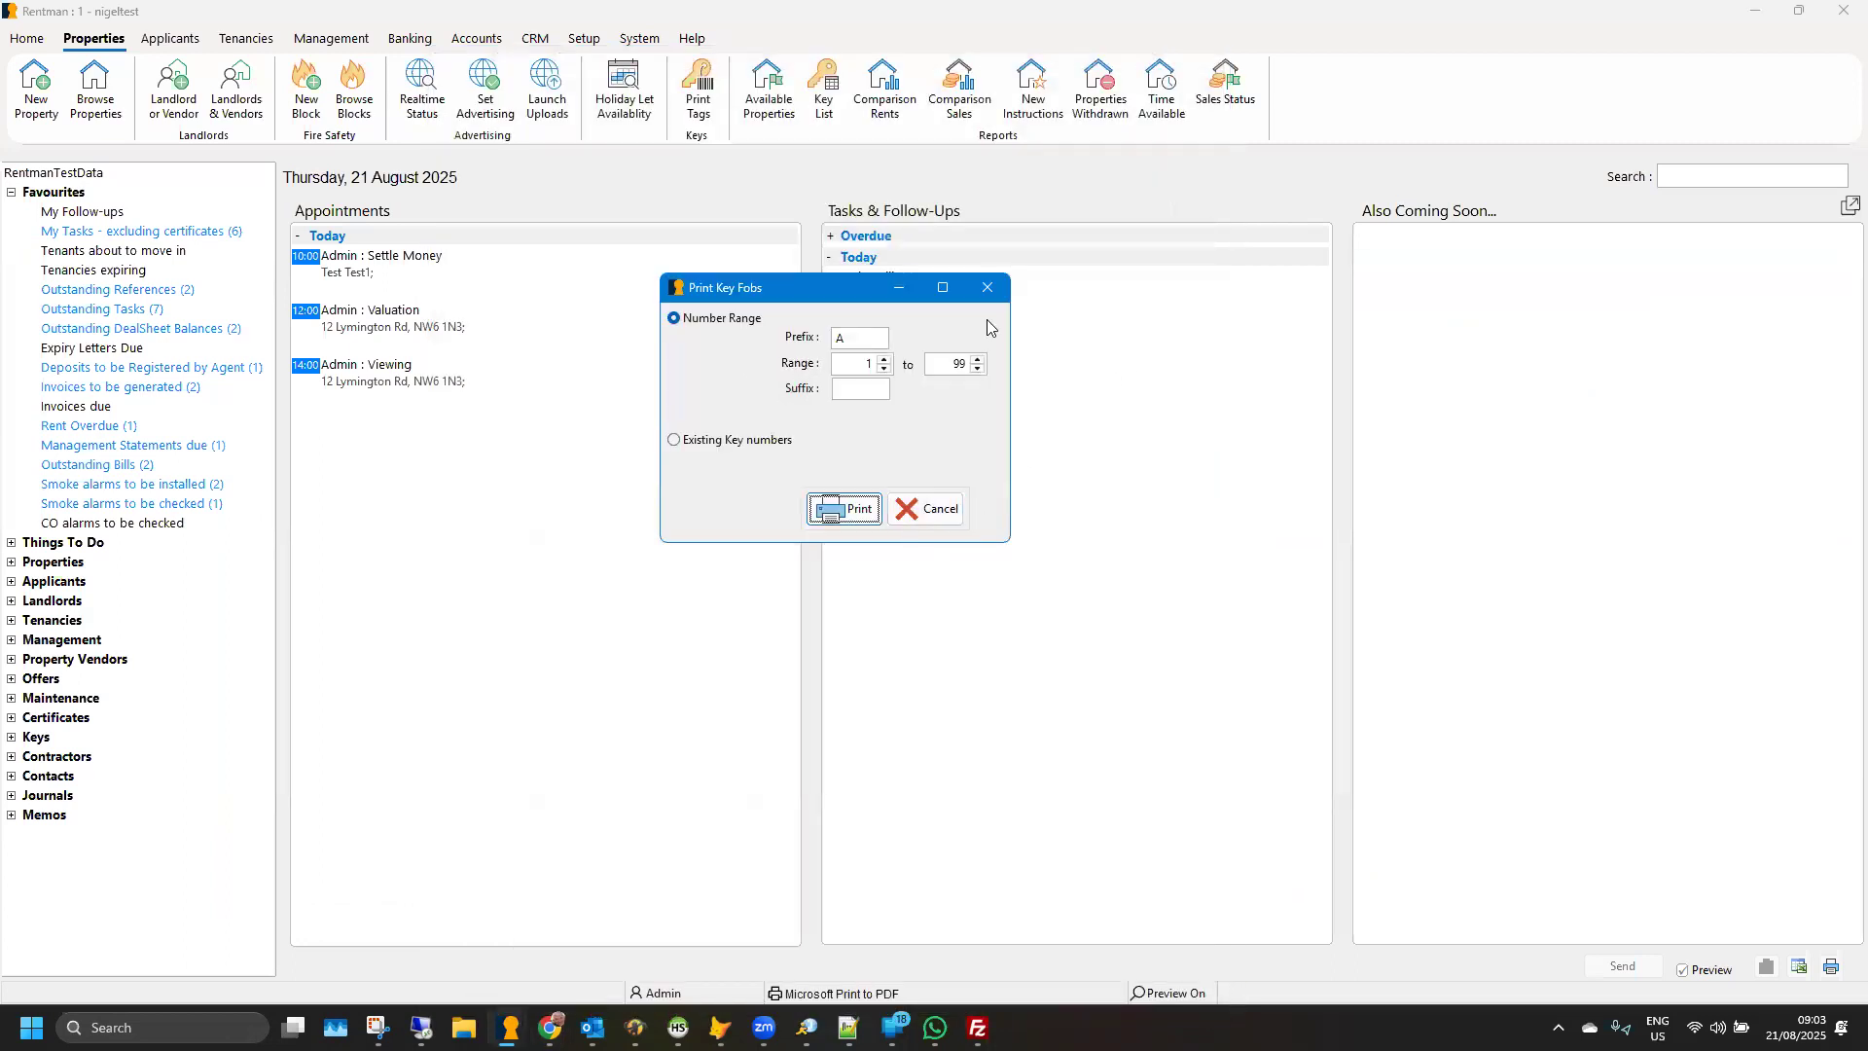
{"action": "left_click", "coordinate": [699, 442]}
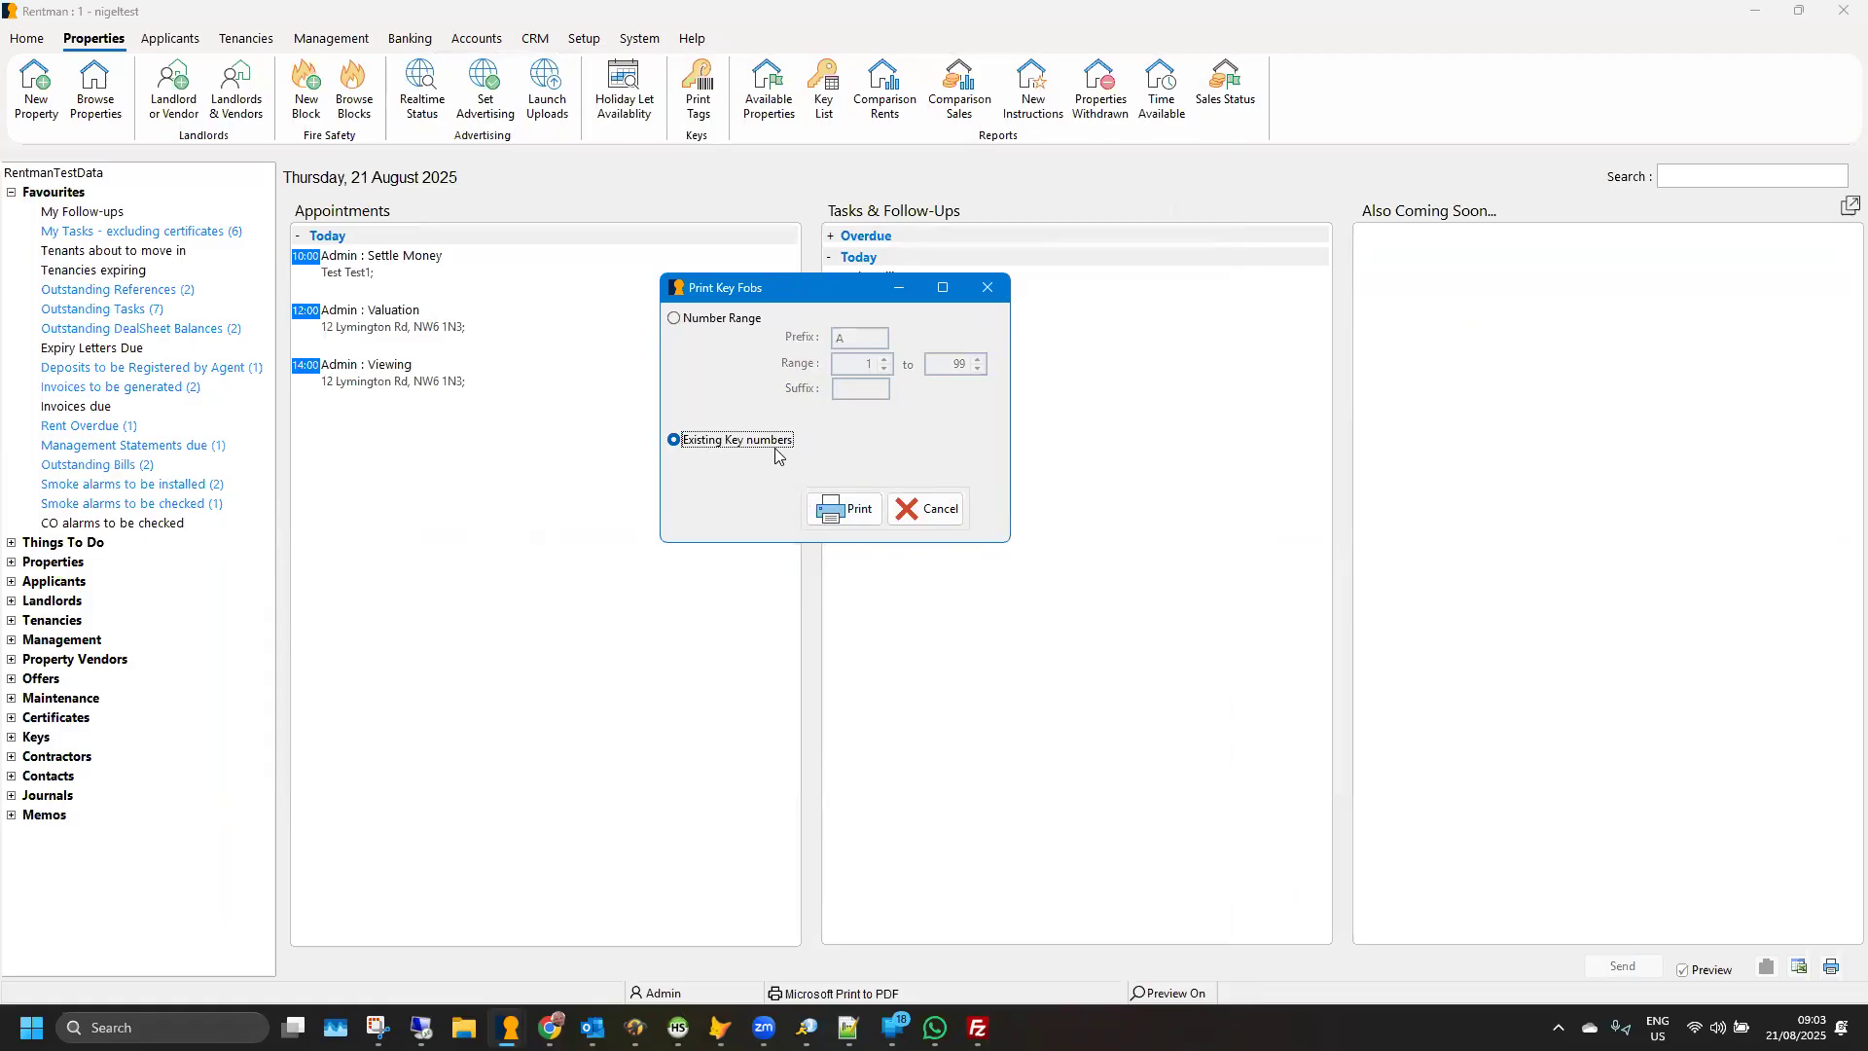
{"action": "left_click", "coordinate": [849, 516]}
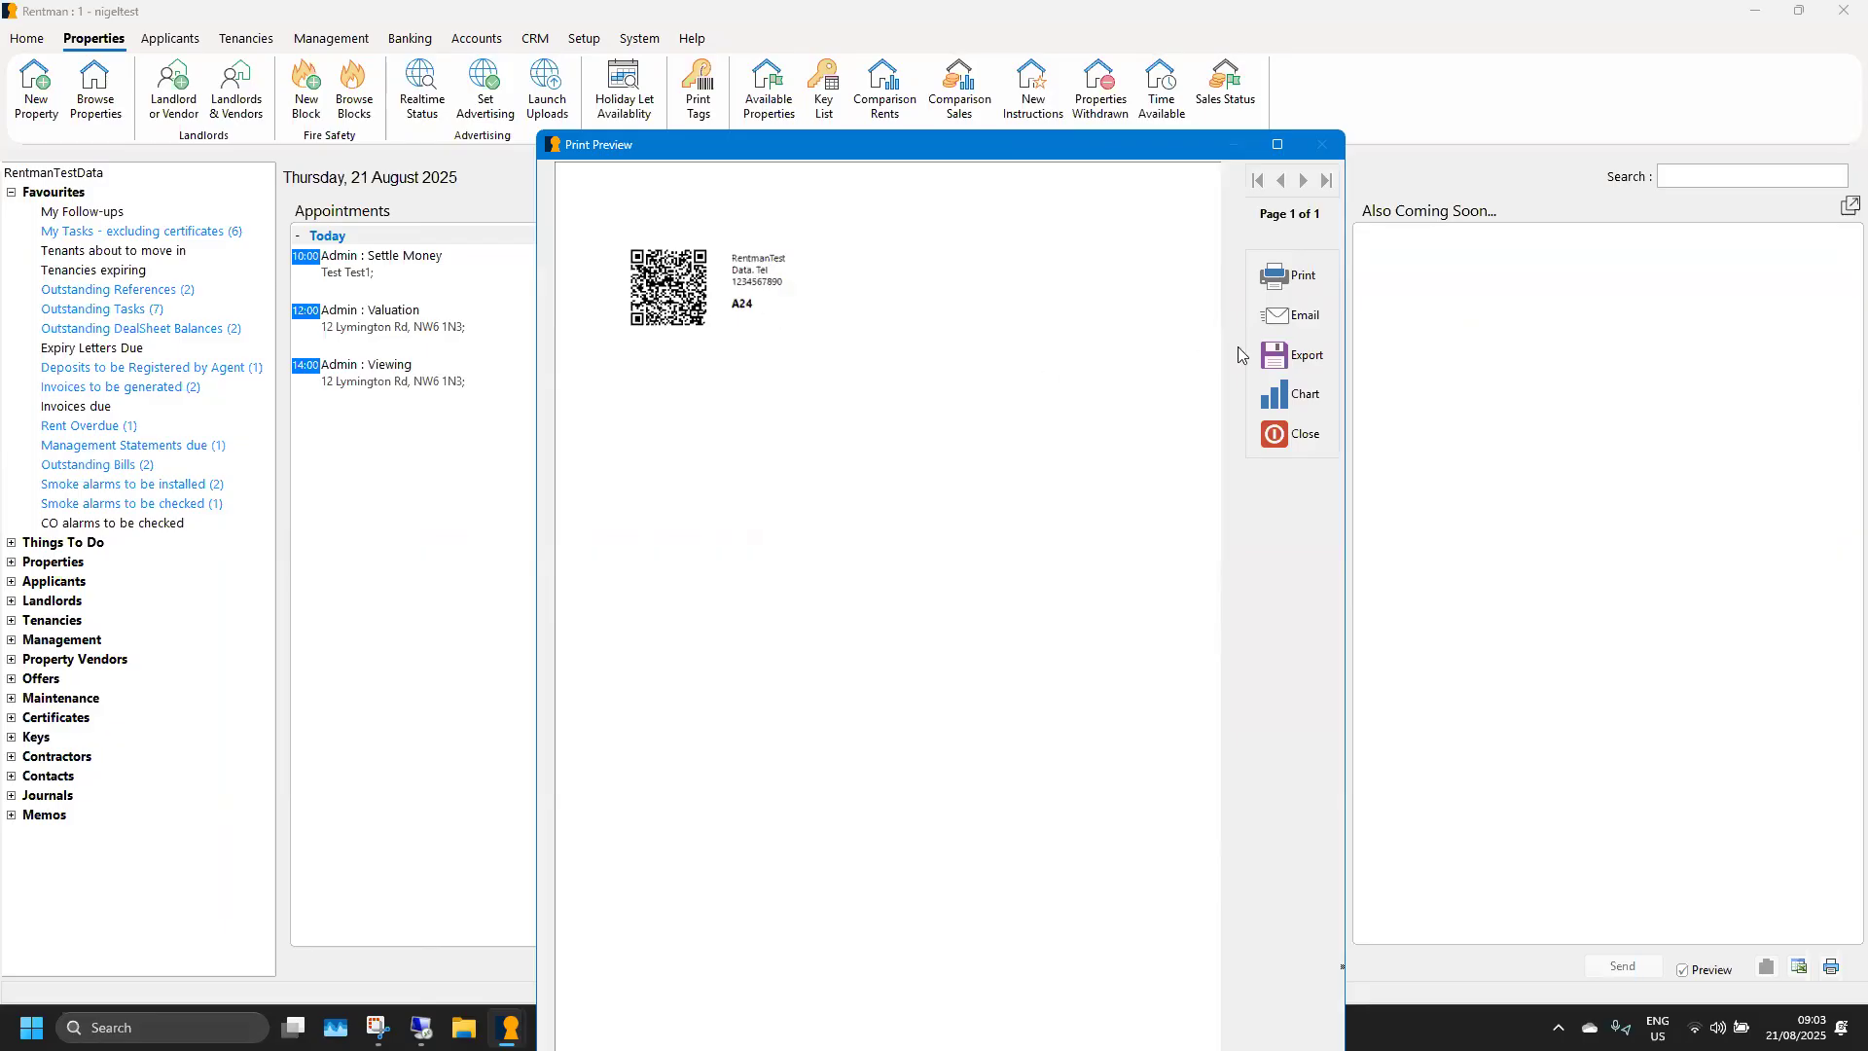
{"action": "left_click", "coordinate": [1282, 434]}
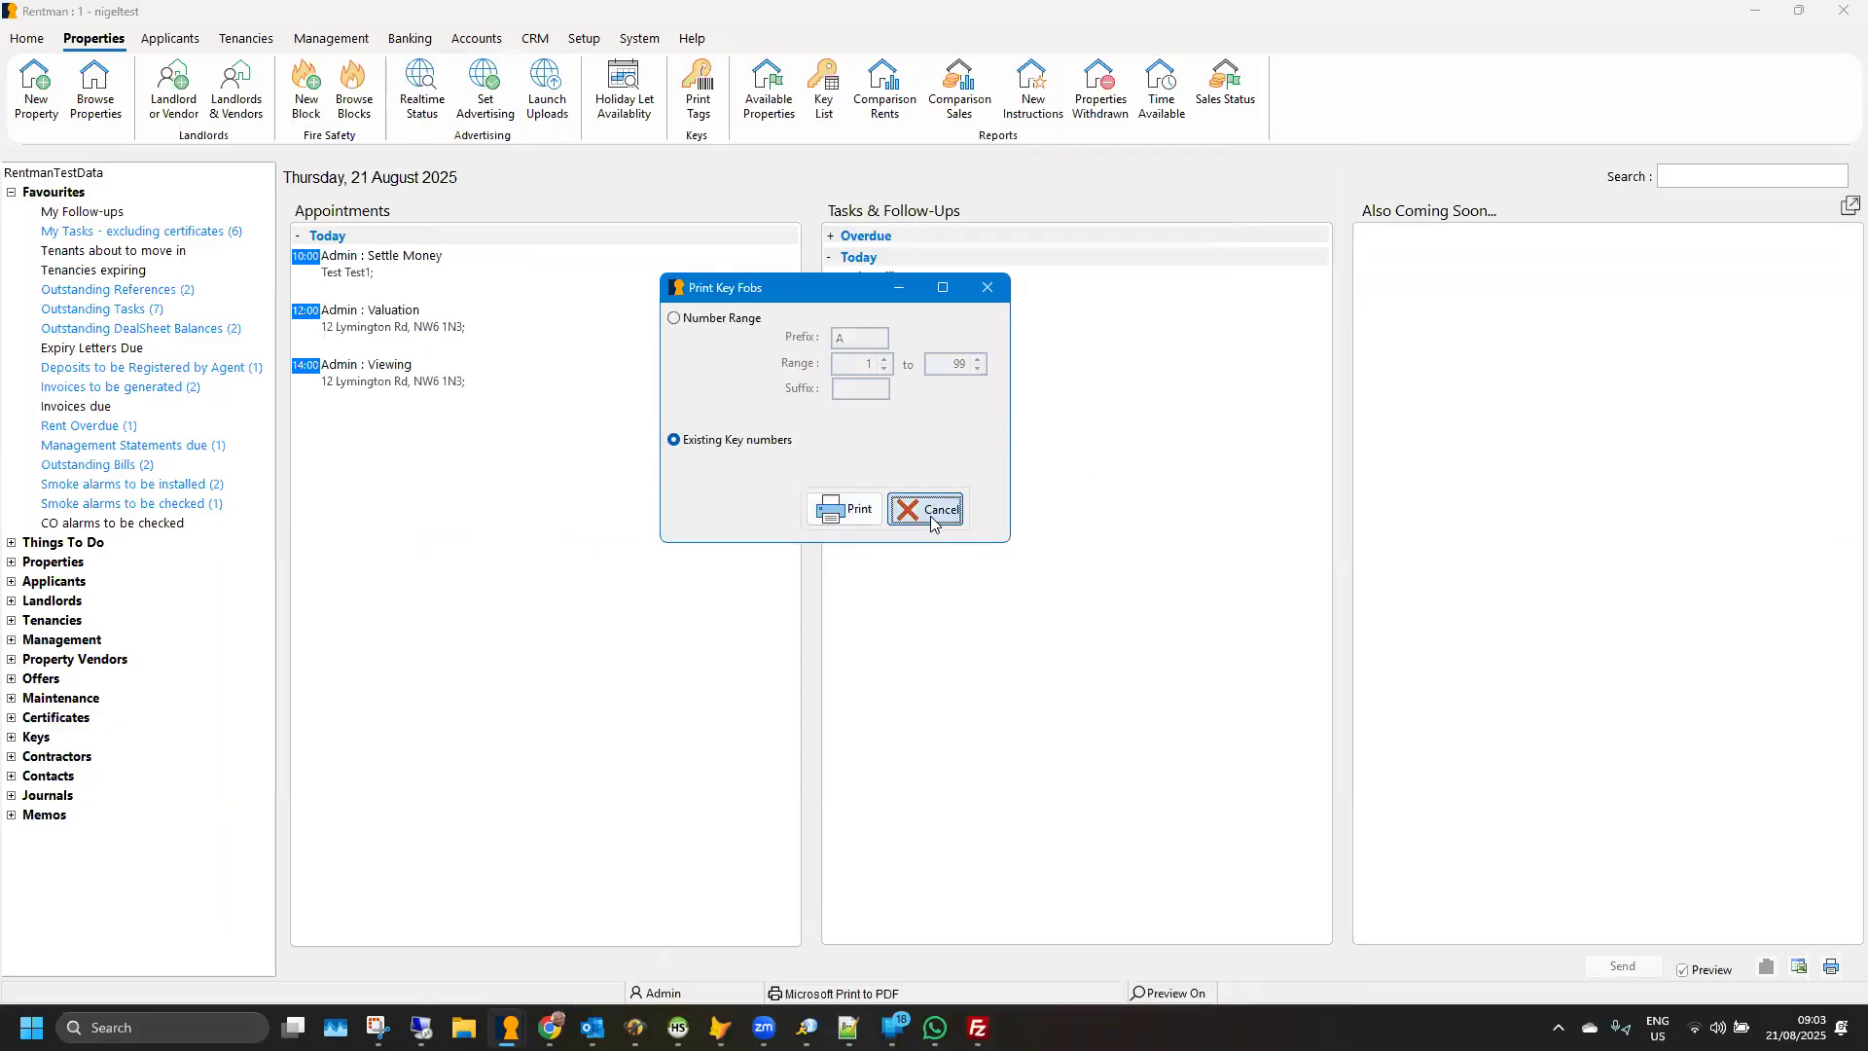
{"action": "left_click", "coordinate": [931, 512]}
- Open the Hampstead property's record from the property list and show its viewing and key details
{"action": "left_click", "coordinate": [95, 86]}
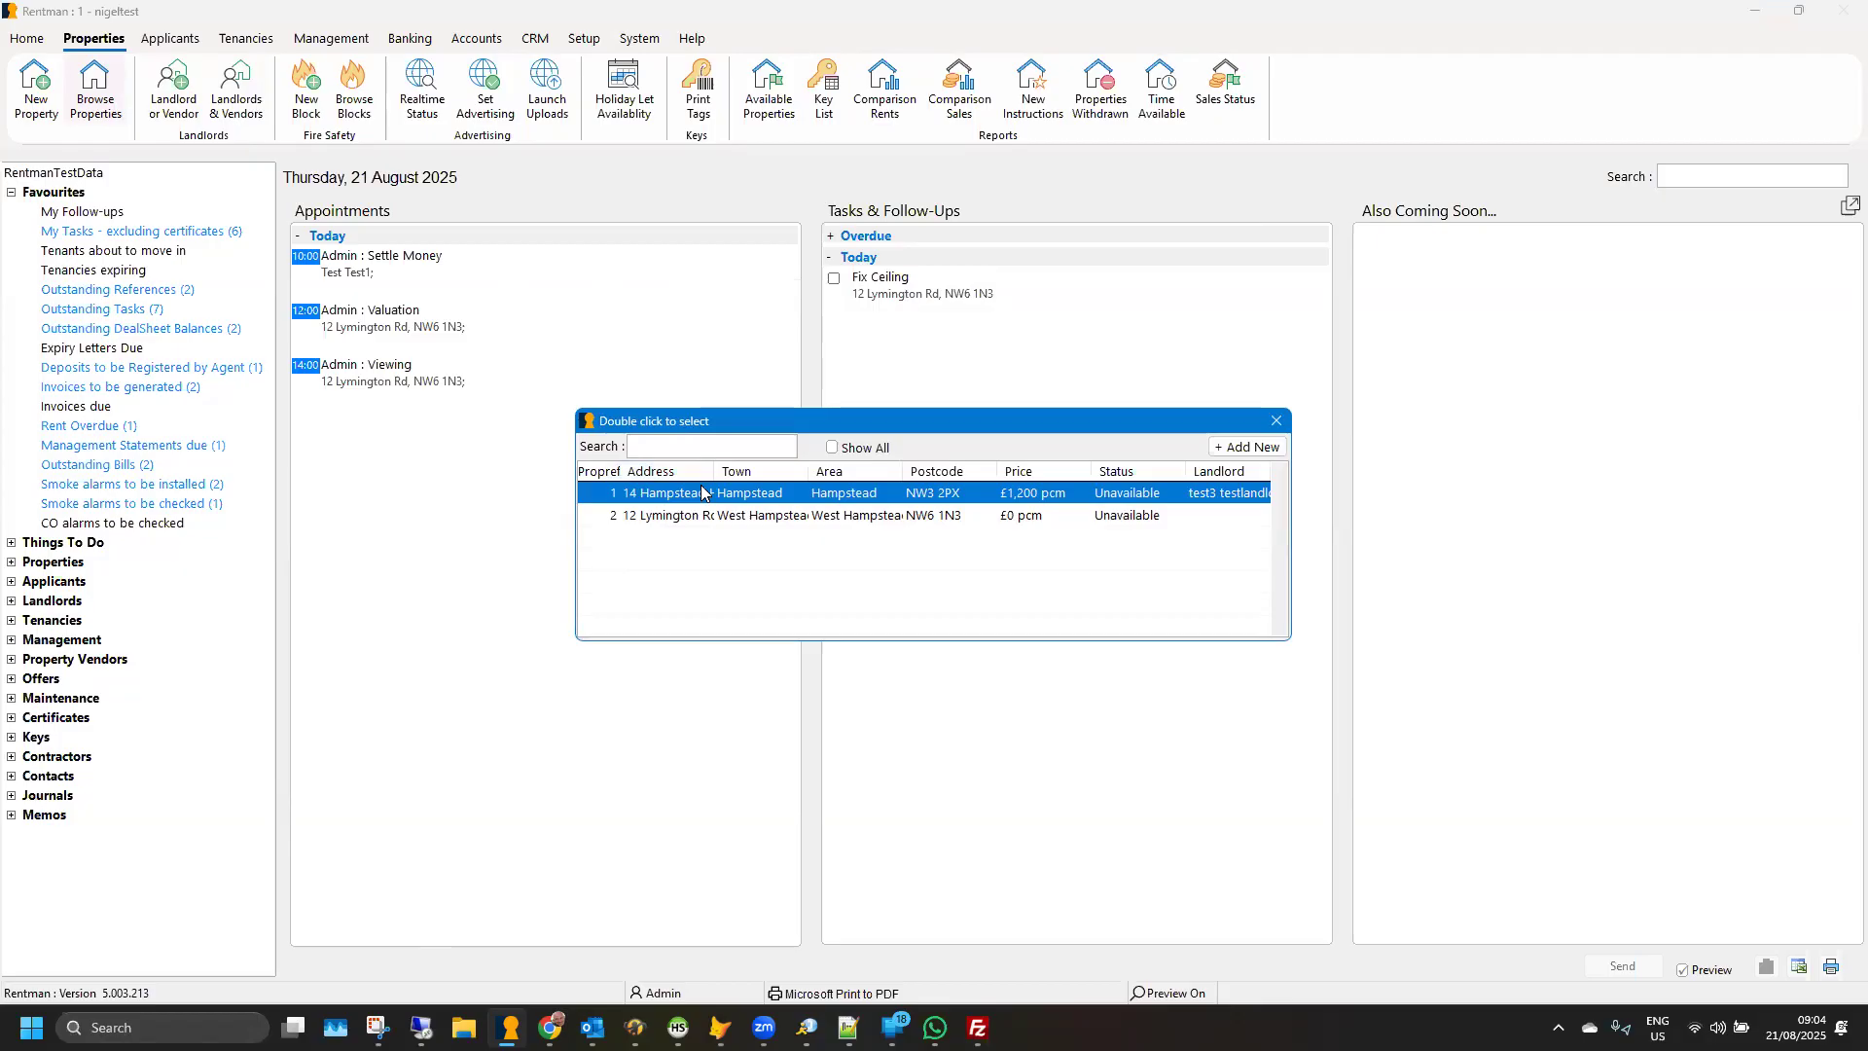
{"action": "double_click", "coordinate": [700, 489]}
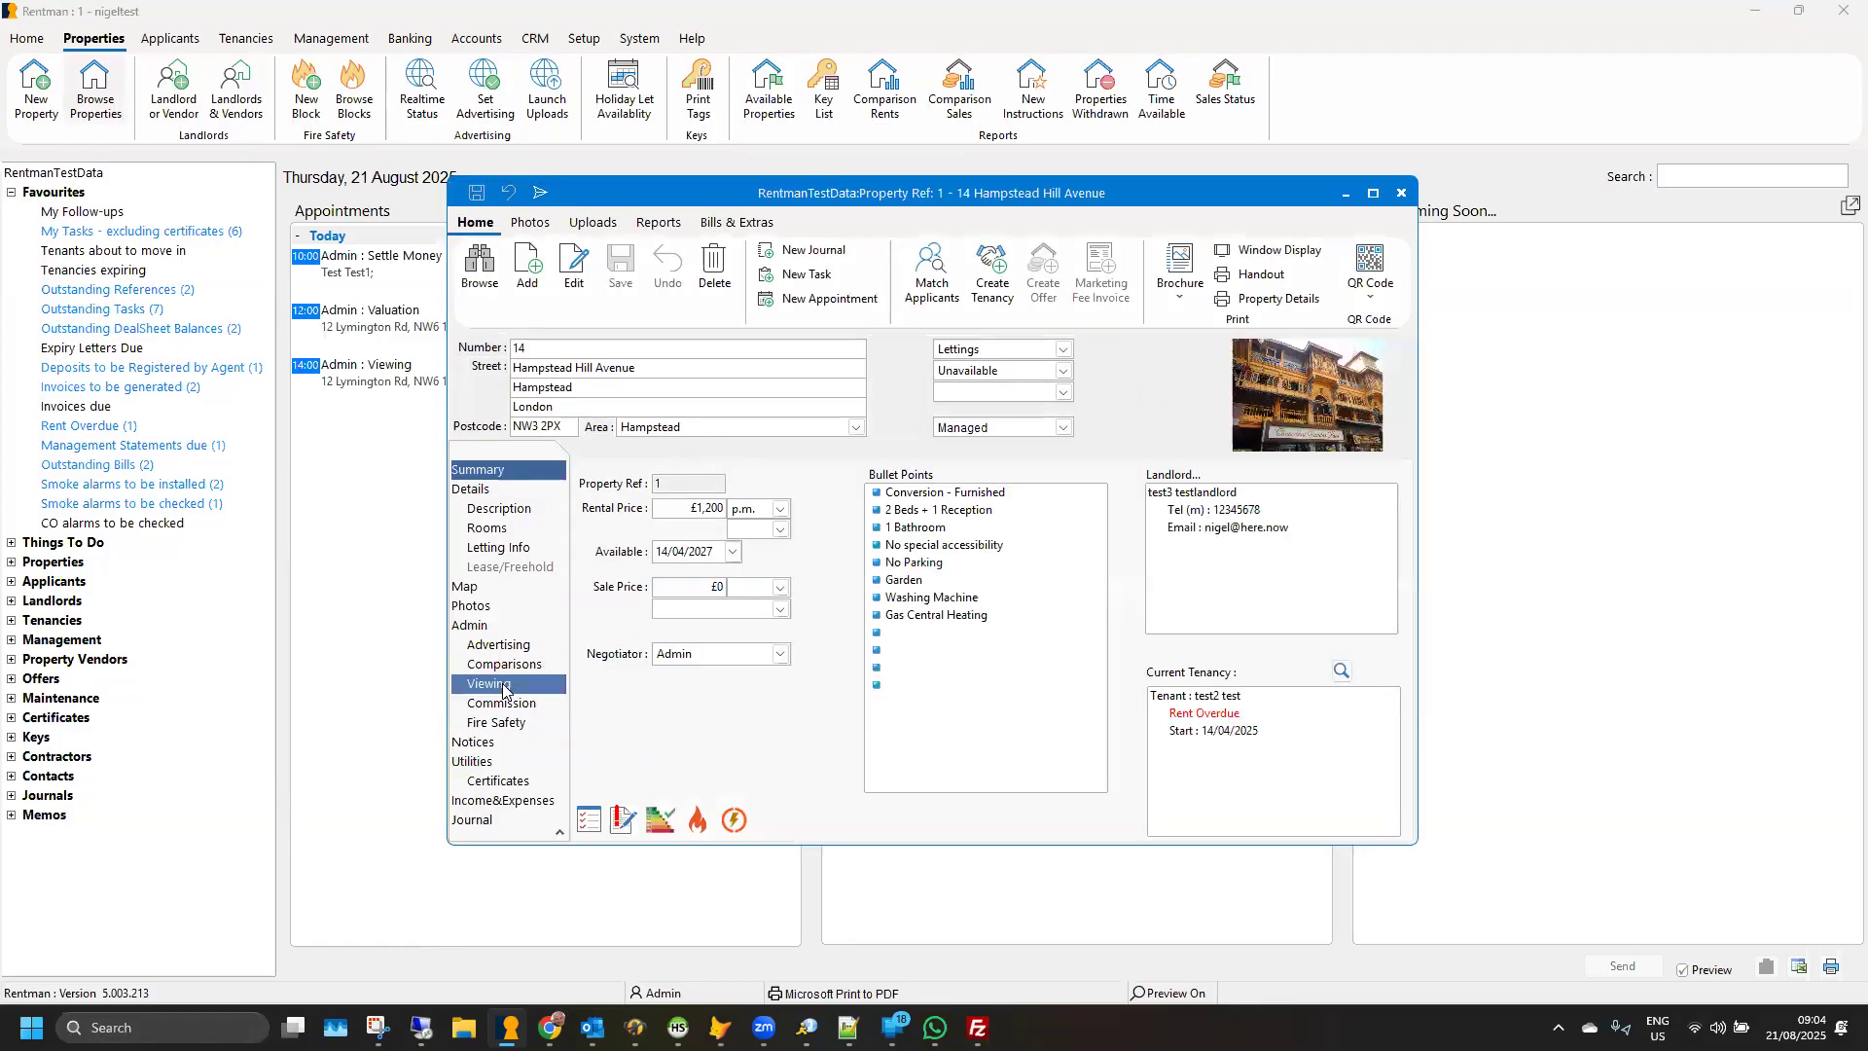
{"action": "left_click", "coordinate": [503, 686]}
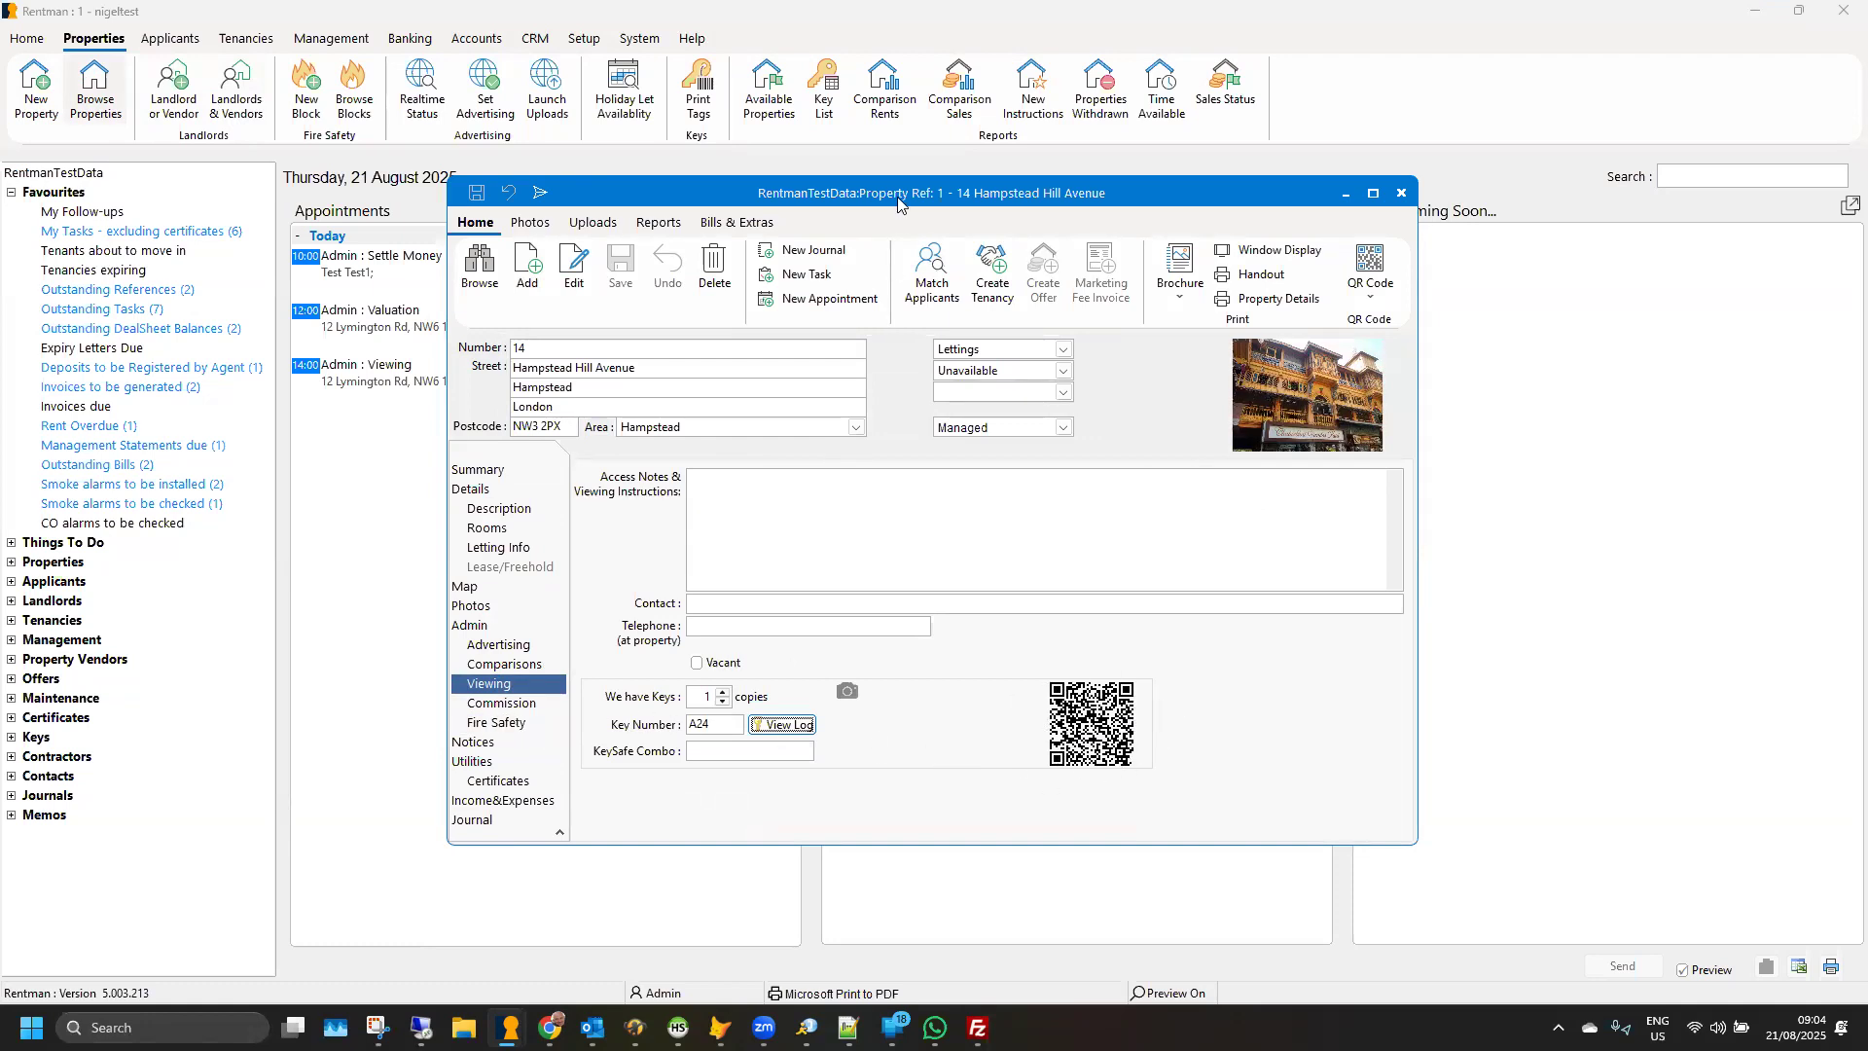
{"action": "left_click_drag", "start_coordinate": [907, 192], "coordinate": [813, 160]}
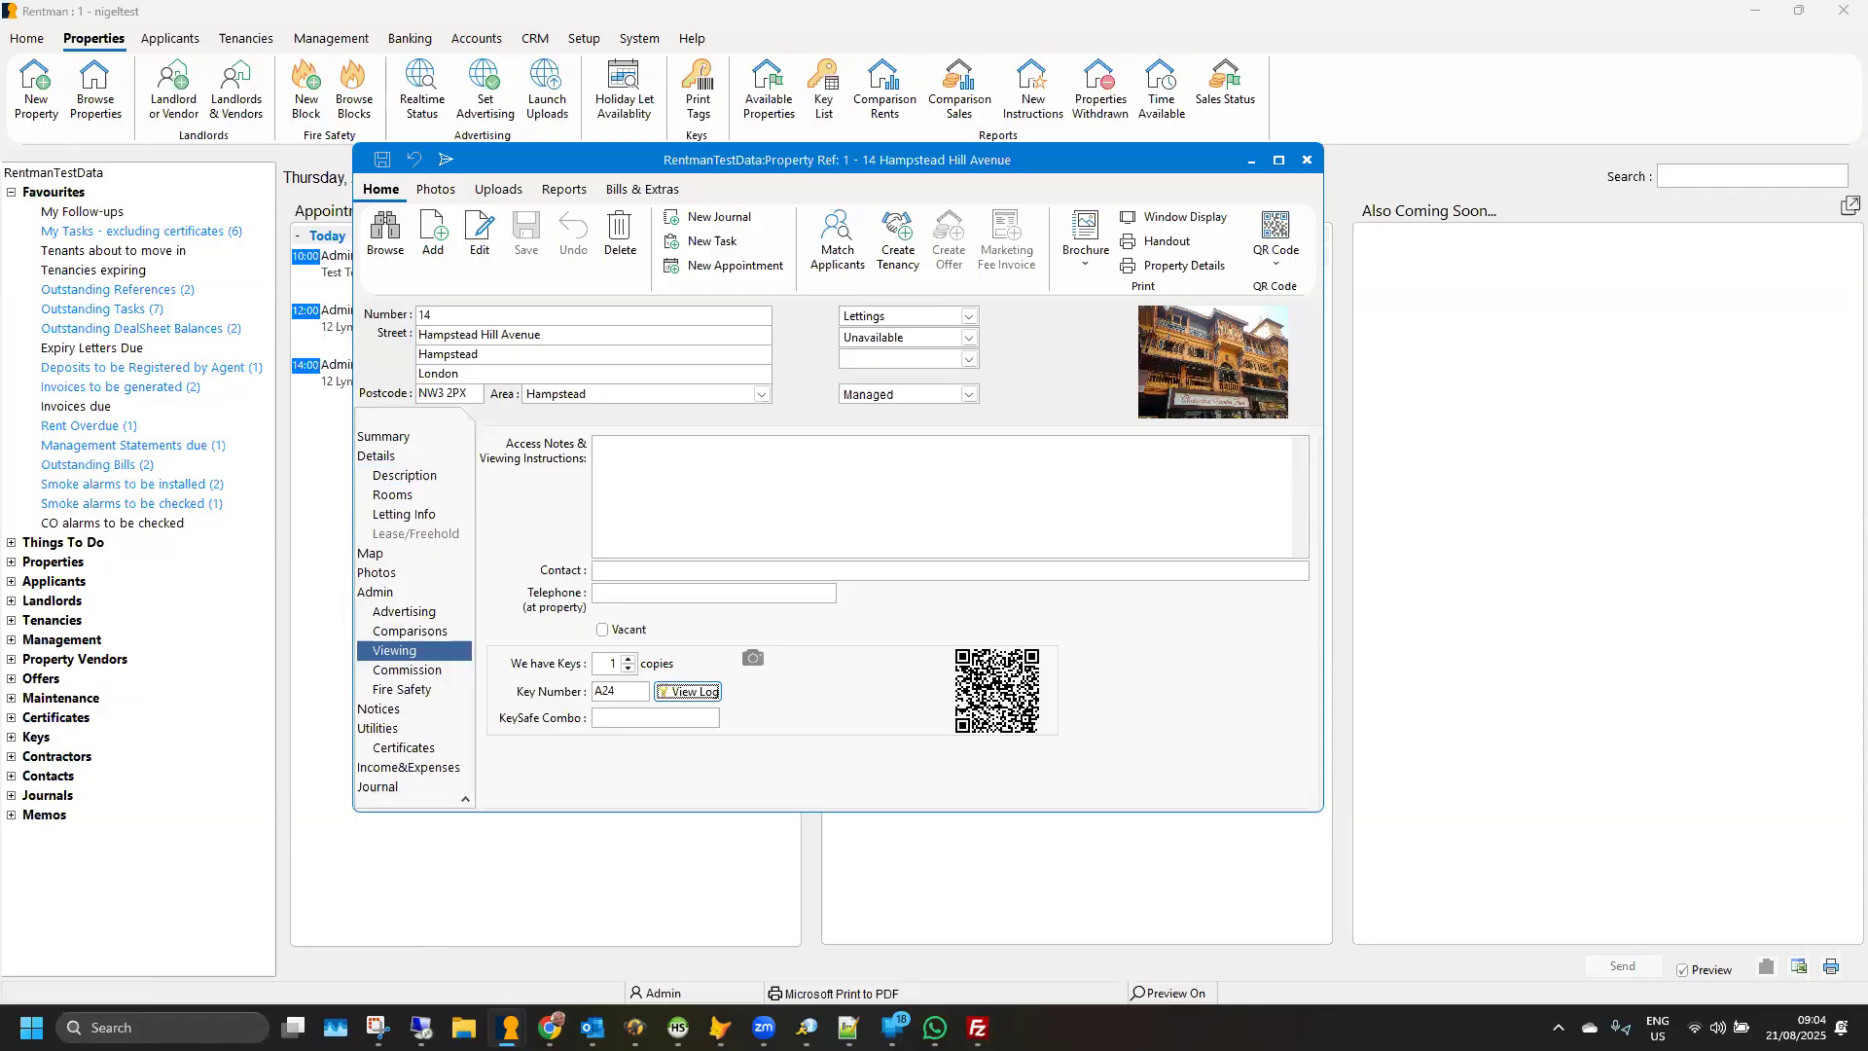
- Switch to Rentman Online in the browser and open the Key Log
{"action": "key", "text": "alt+Tab"}
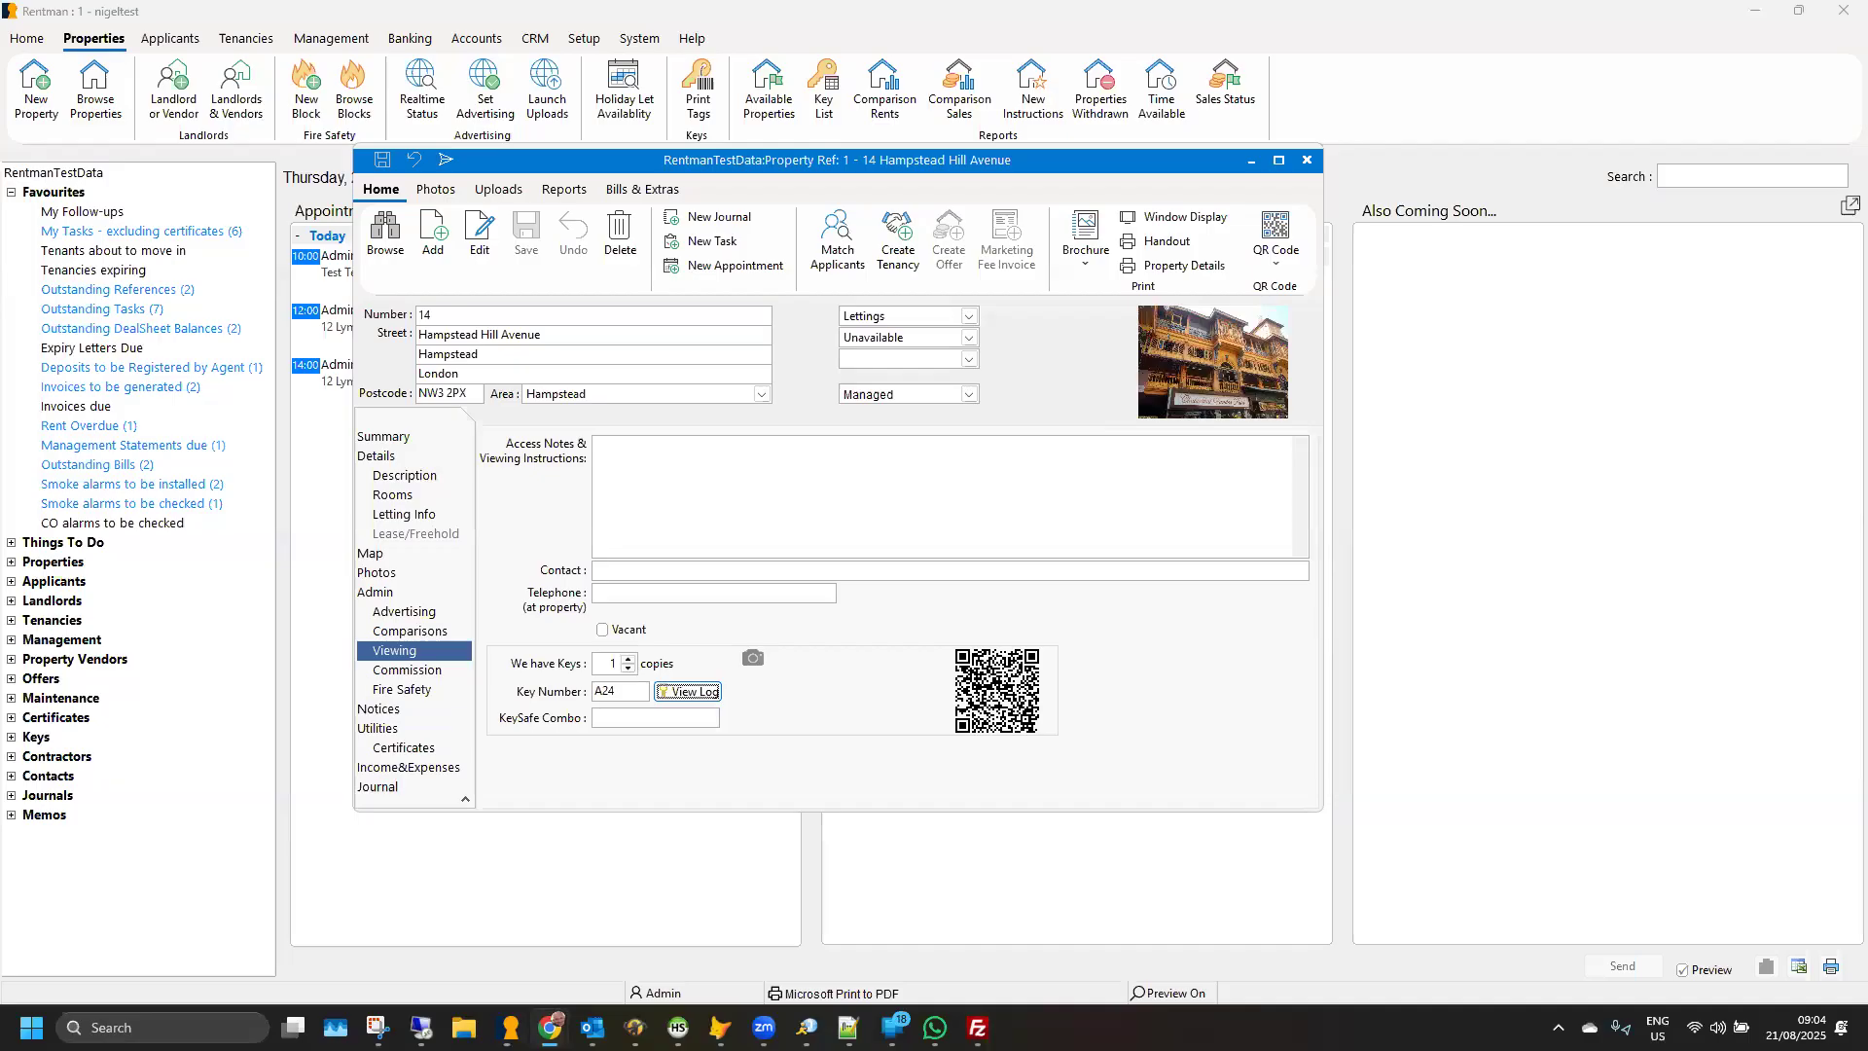
{"action": "left_click_drag", "start_coordinate": [776, 105], "coordinate": [967, 113]}
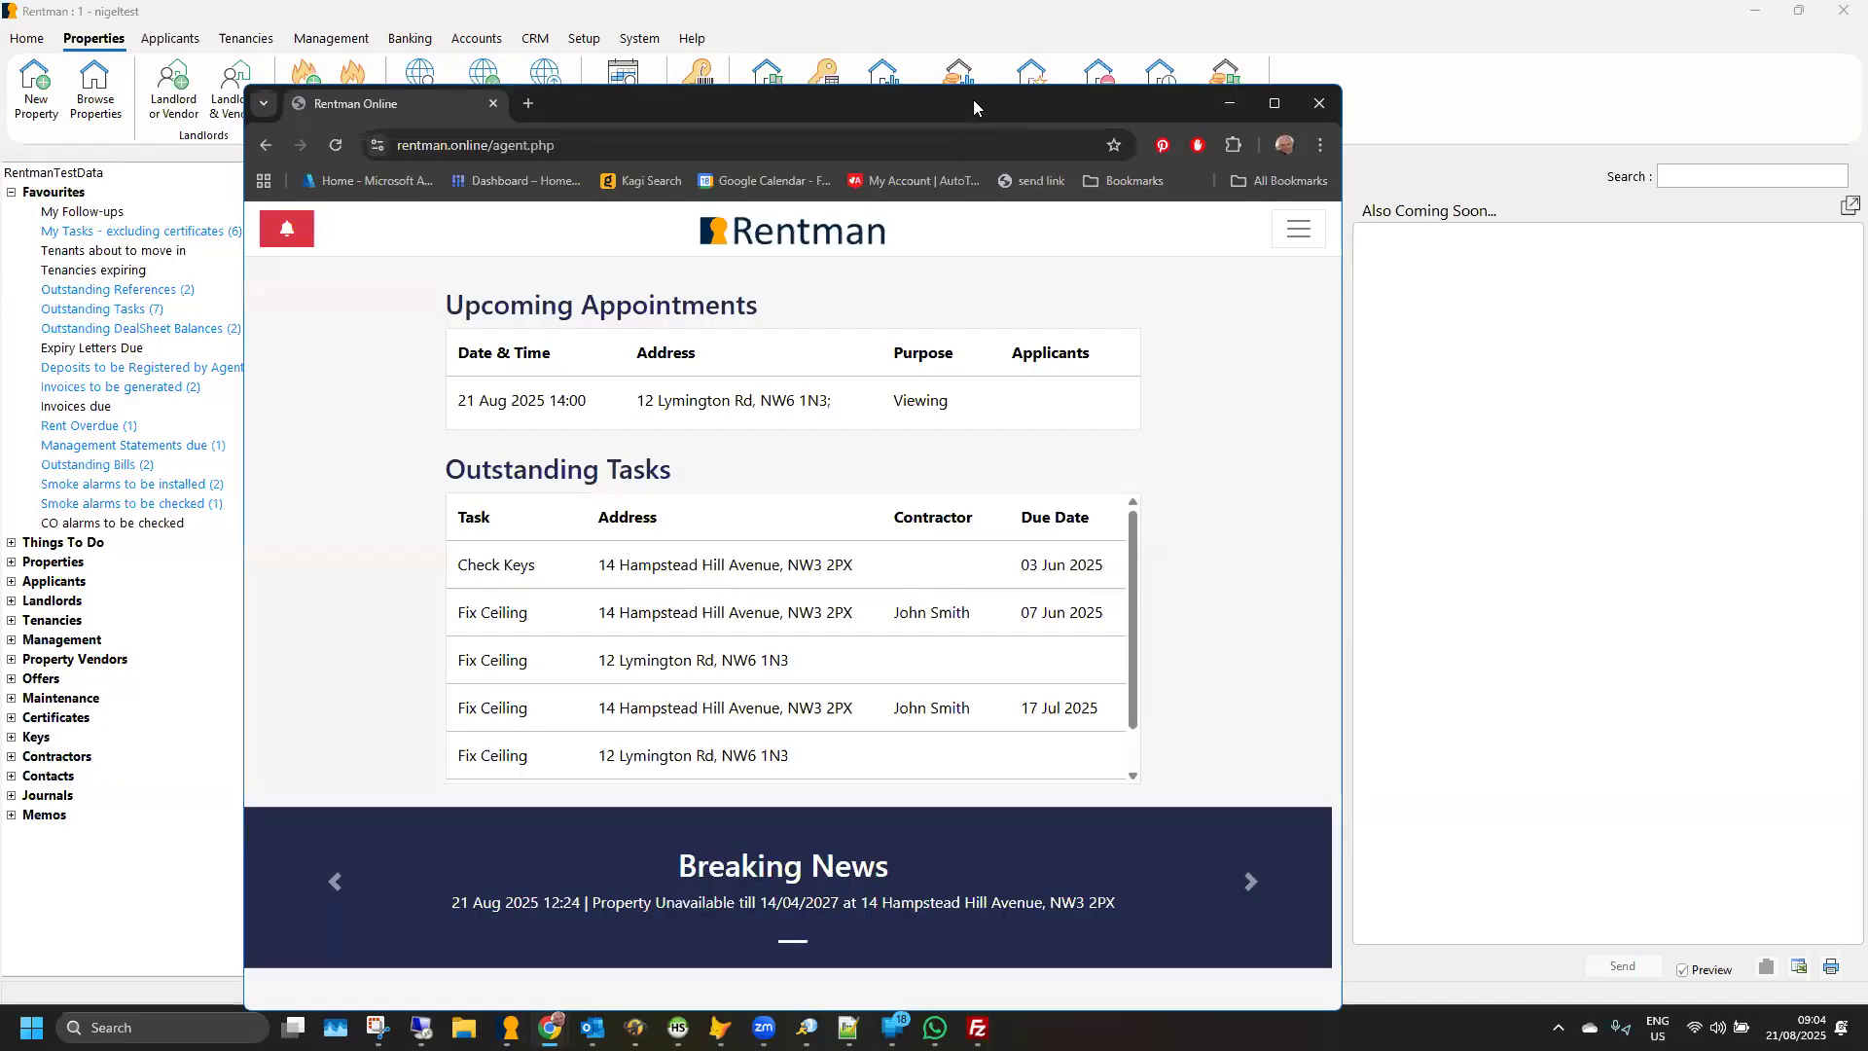
{"action": "double_click", "coordinate": [972, 99]}
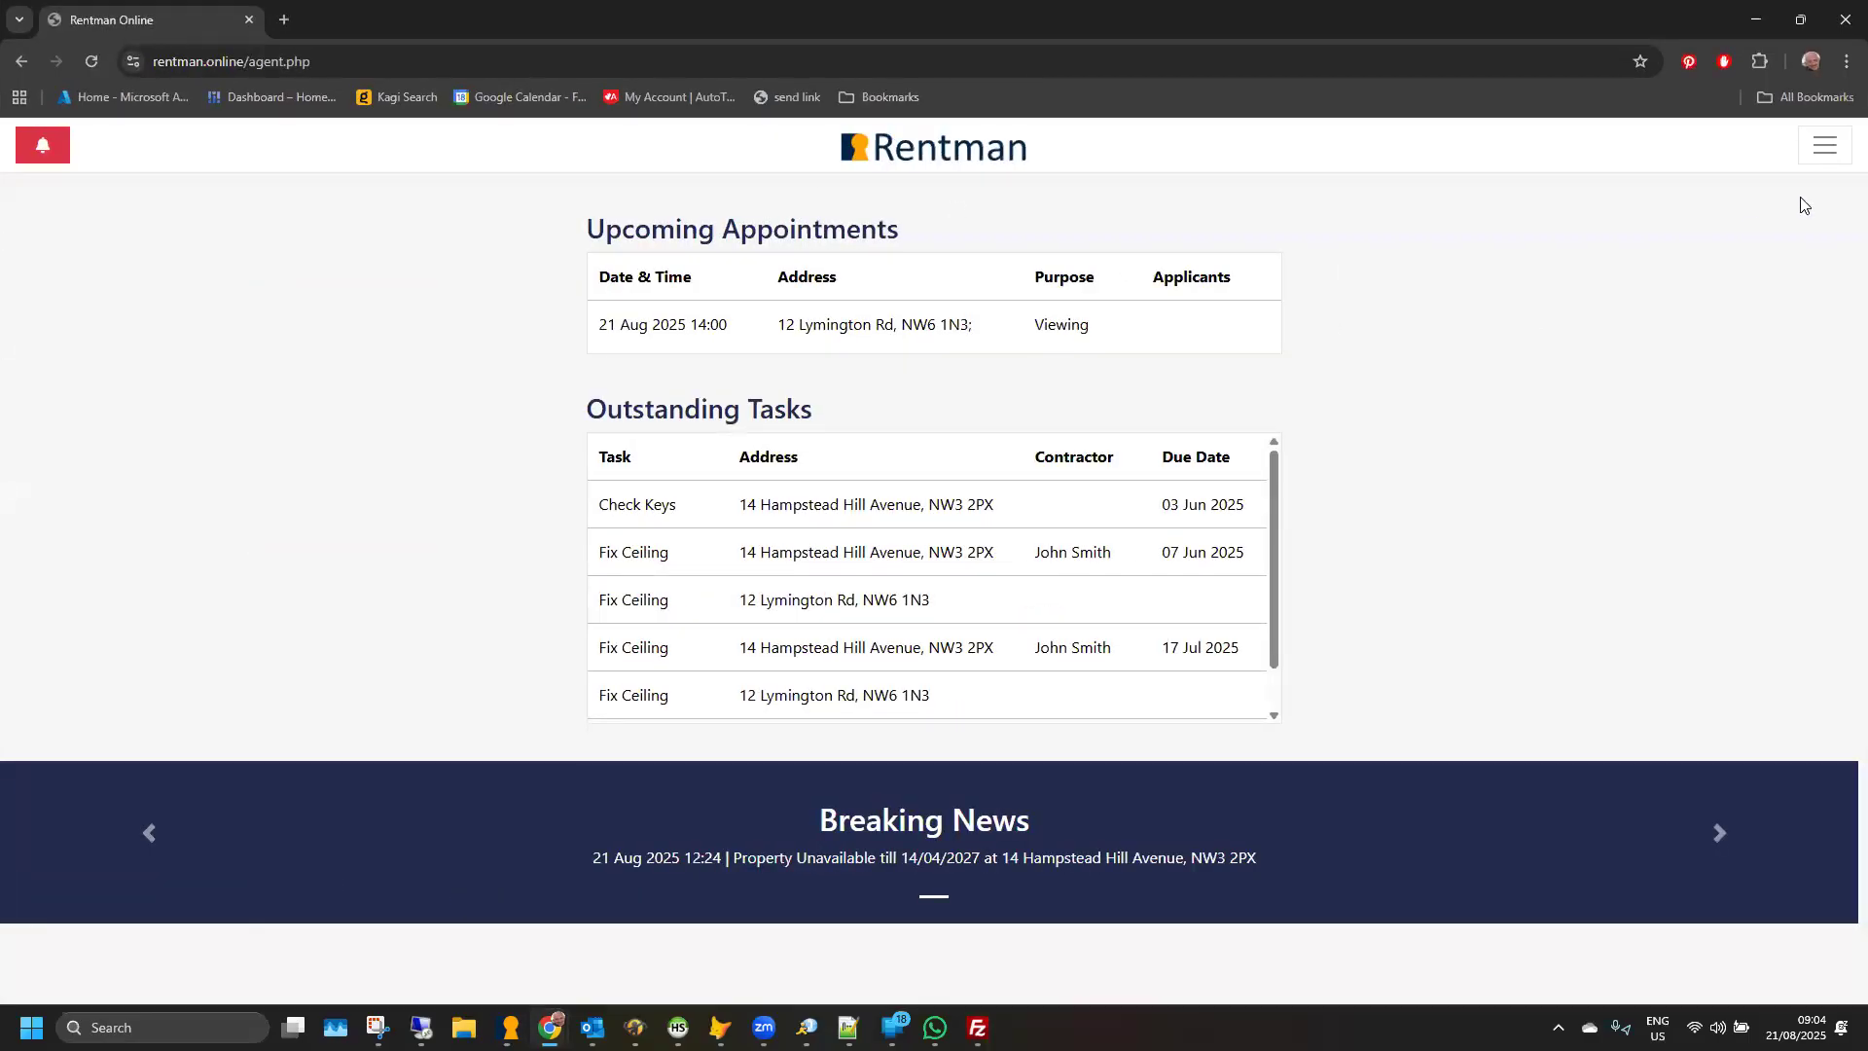
{"action": "left_click", "coordinate": [1824, 146]}
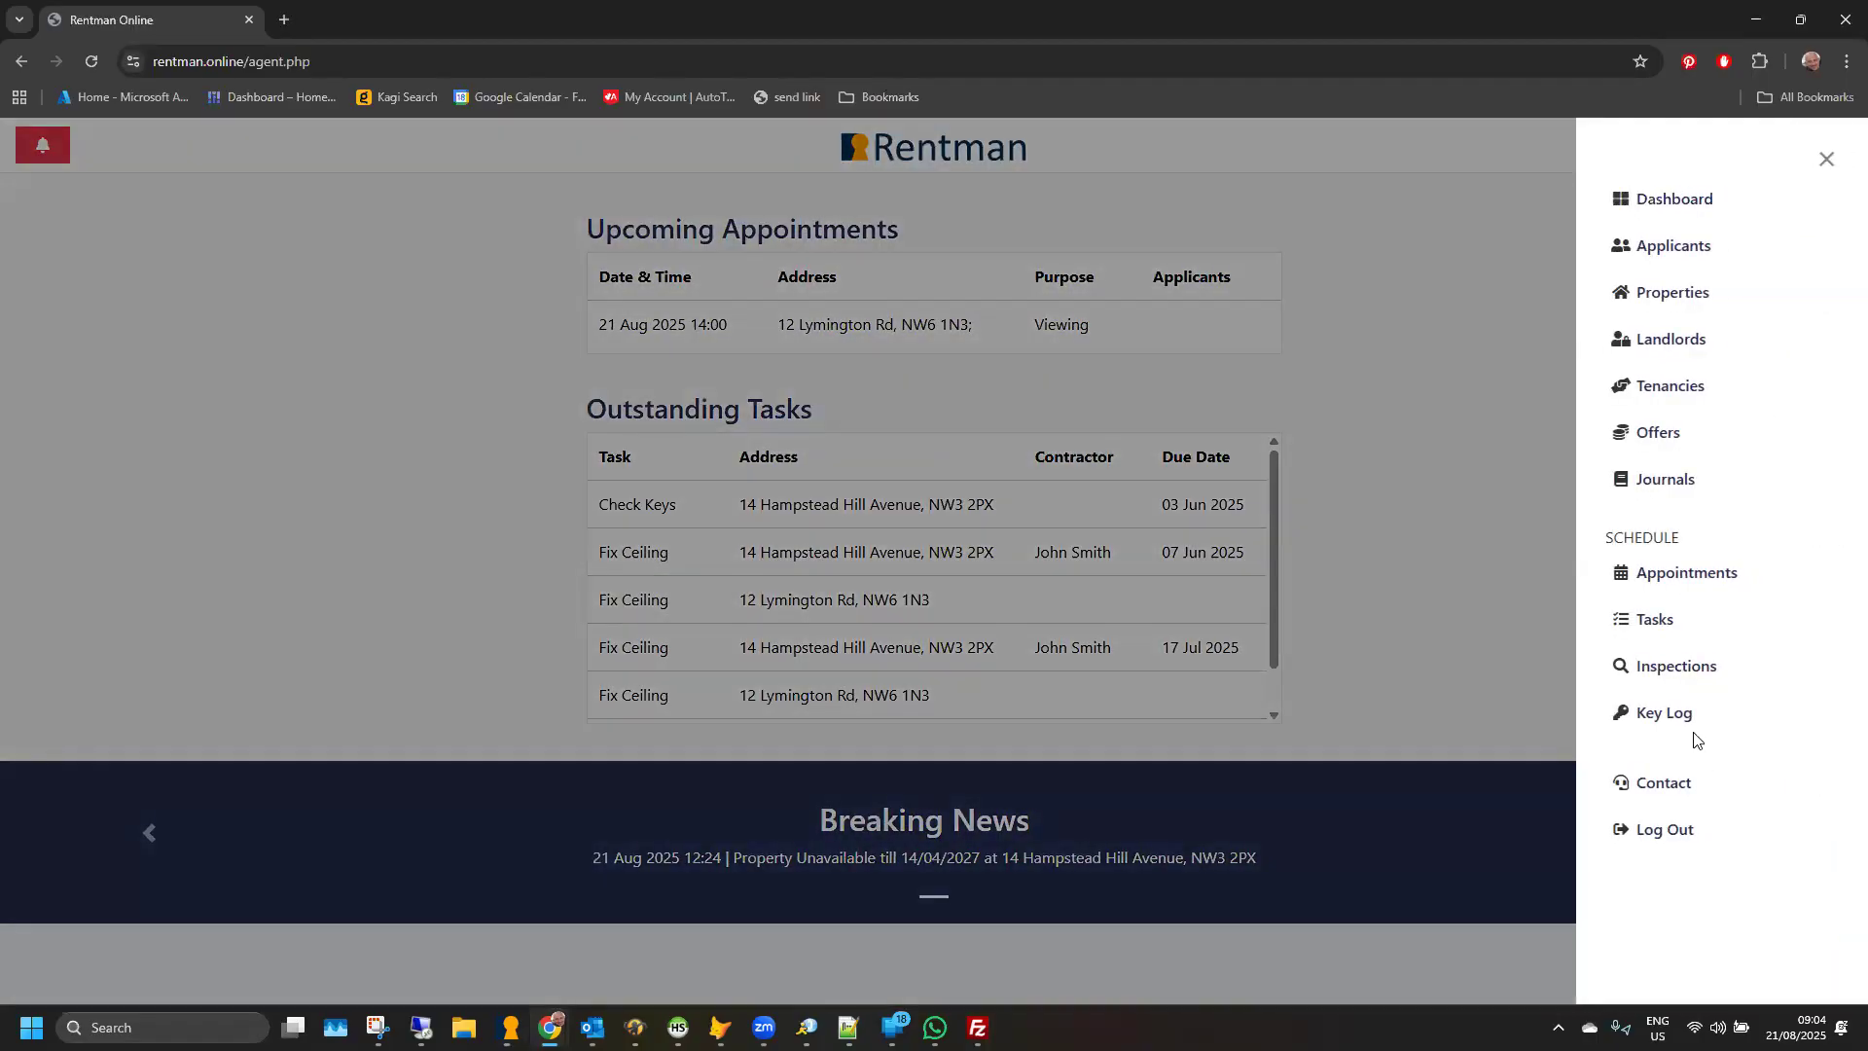
{"action": "left_click", "coordinate": [1688, 713]}
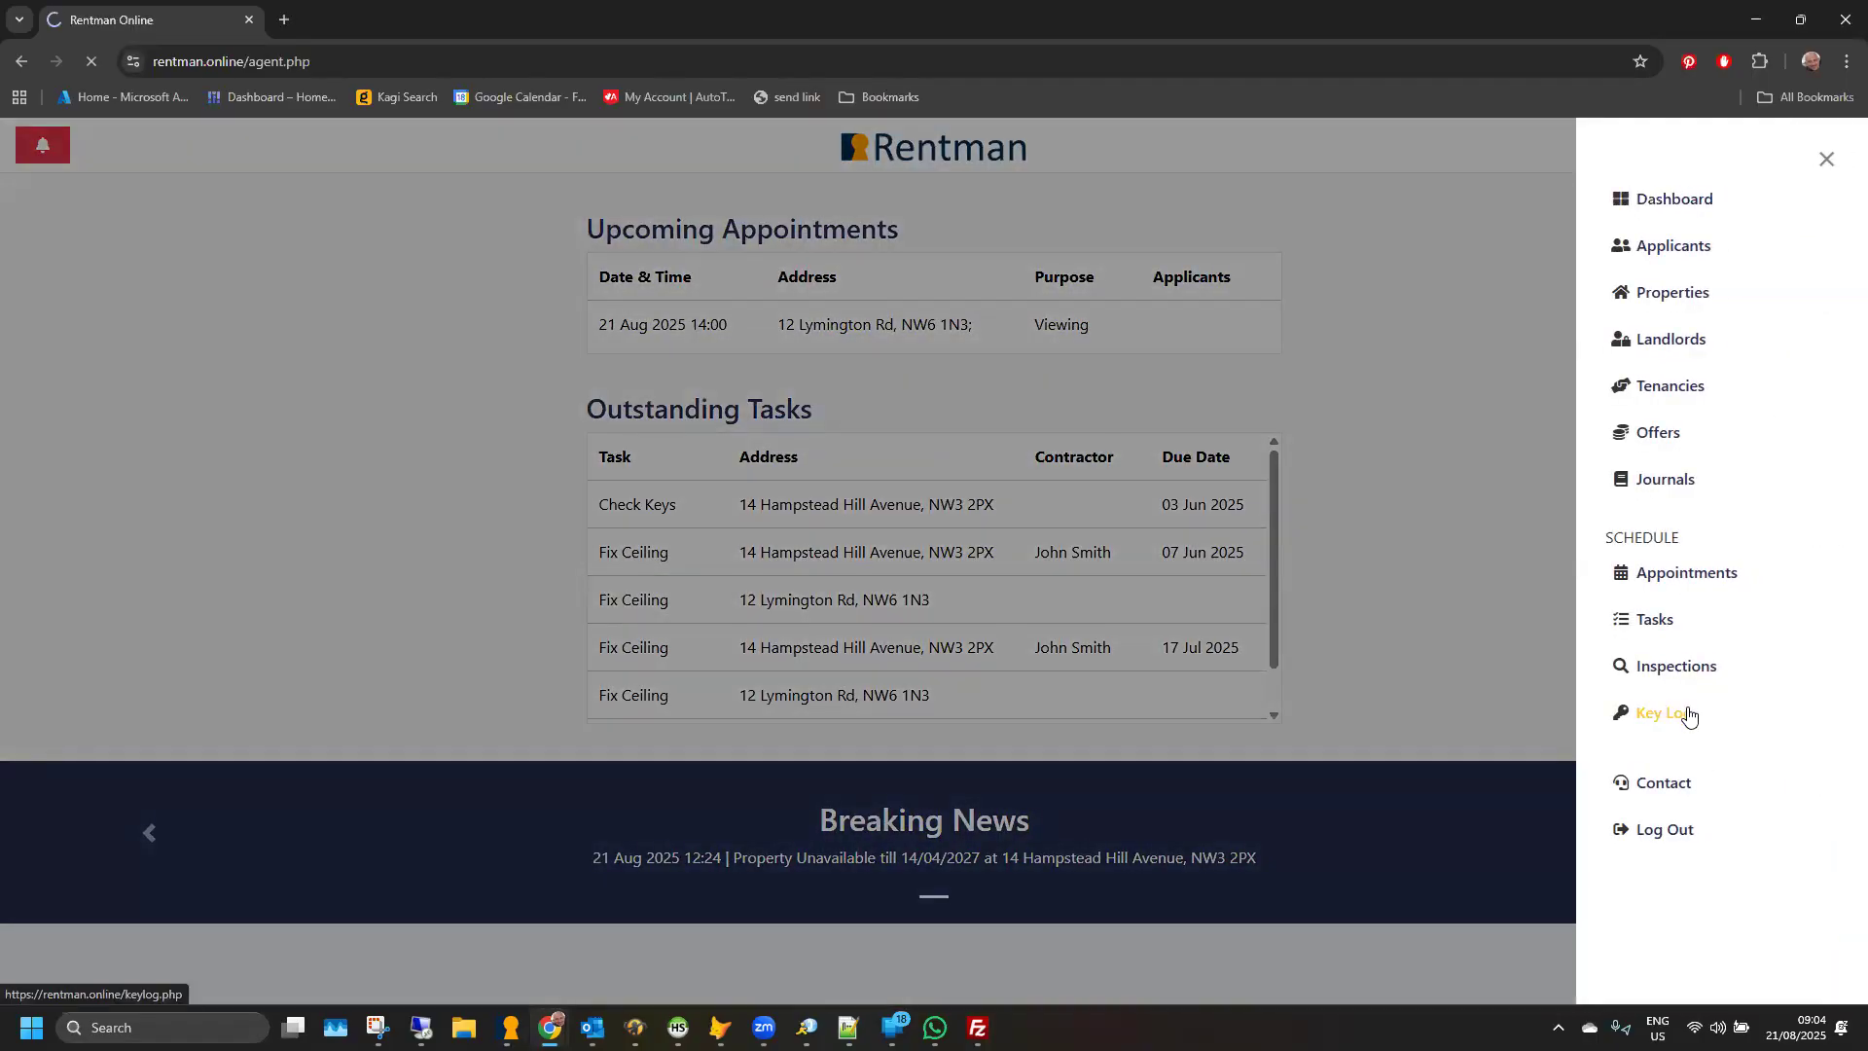
- Start a key check-out, try to scan a key's QR code, and go back to the key log
{"action": "left_click", "coordinate": [1795, 213]}
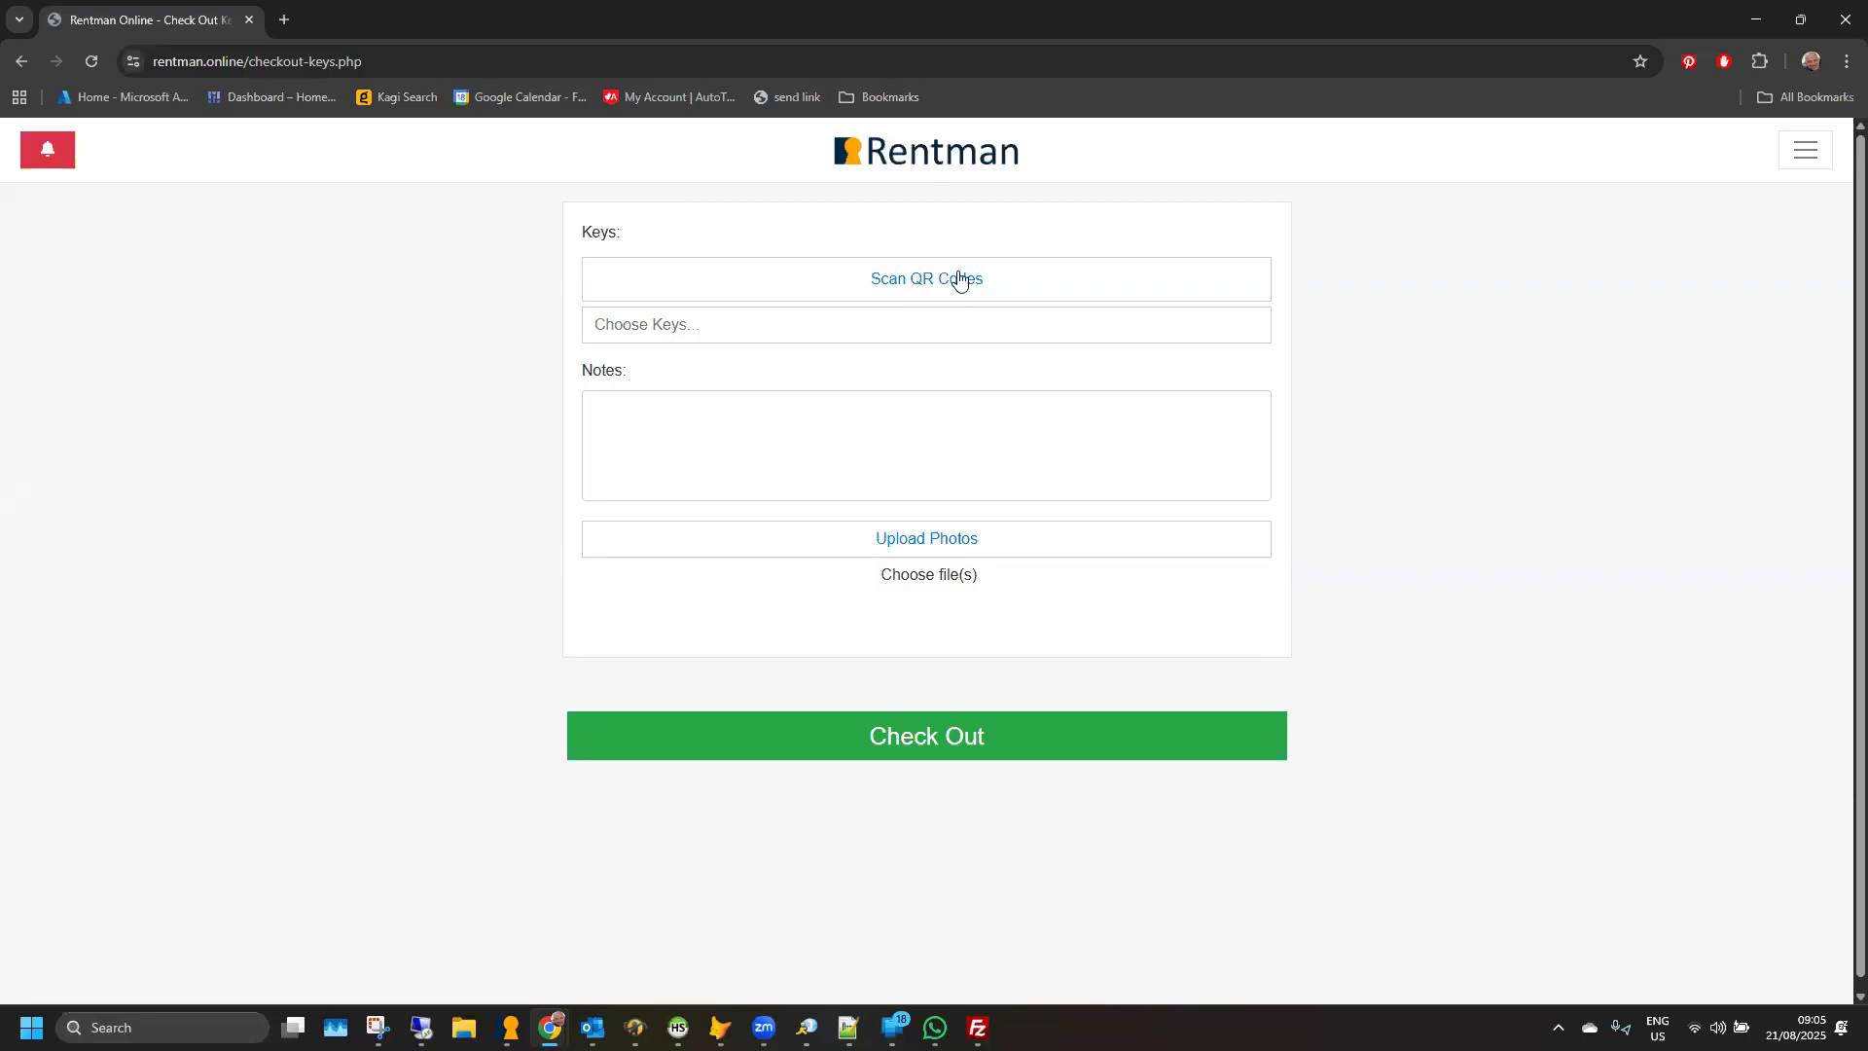
{"action": "left_click", "coordinate": [955, 282]}
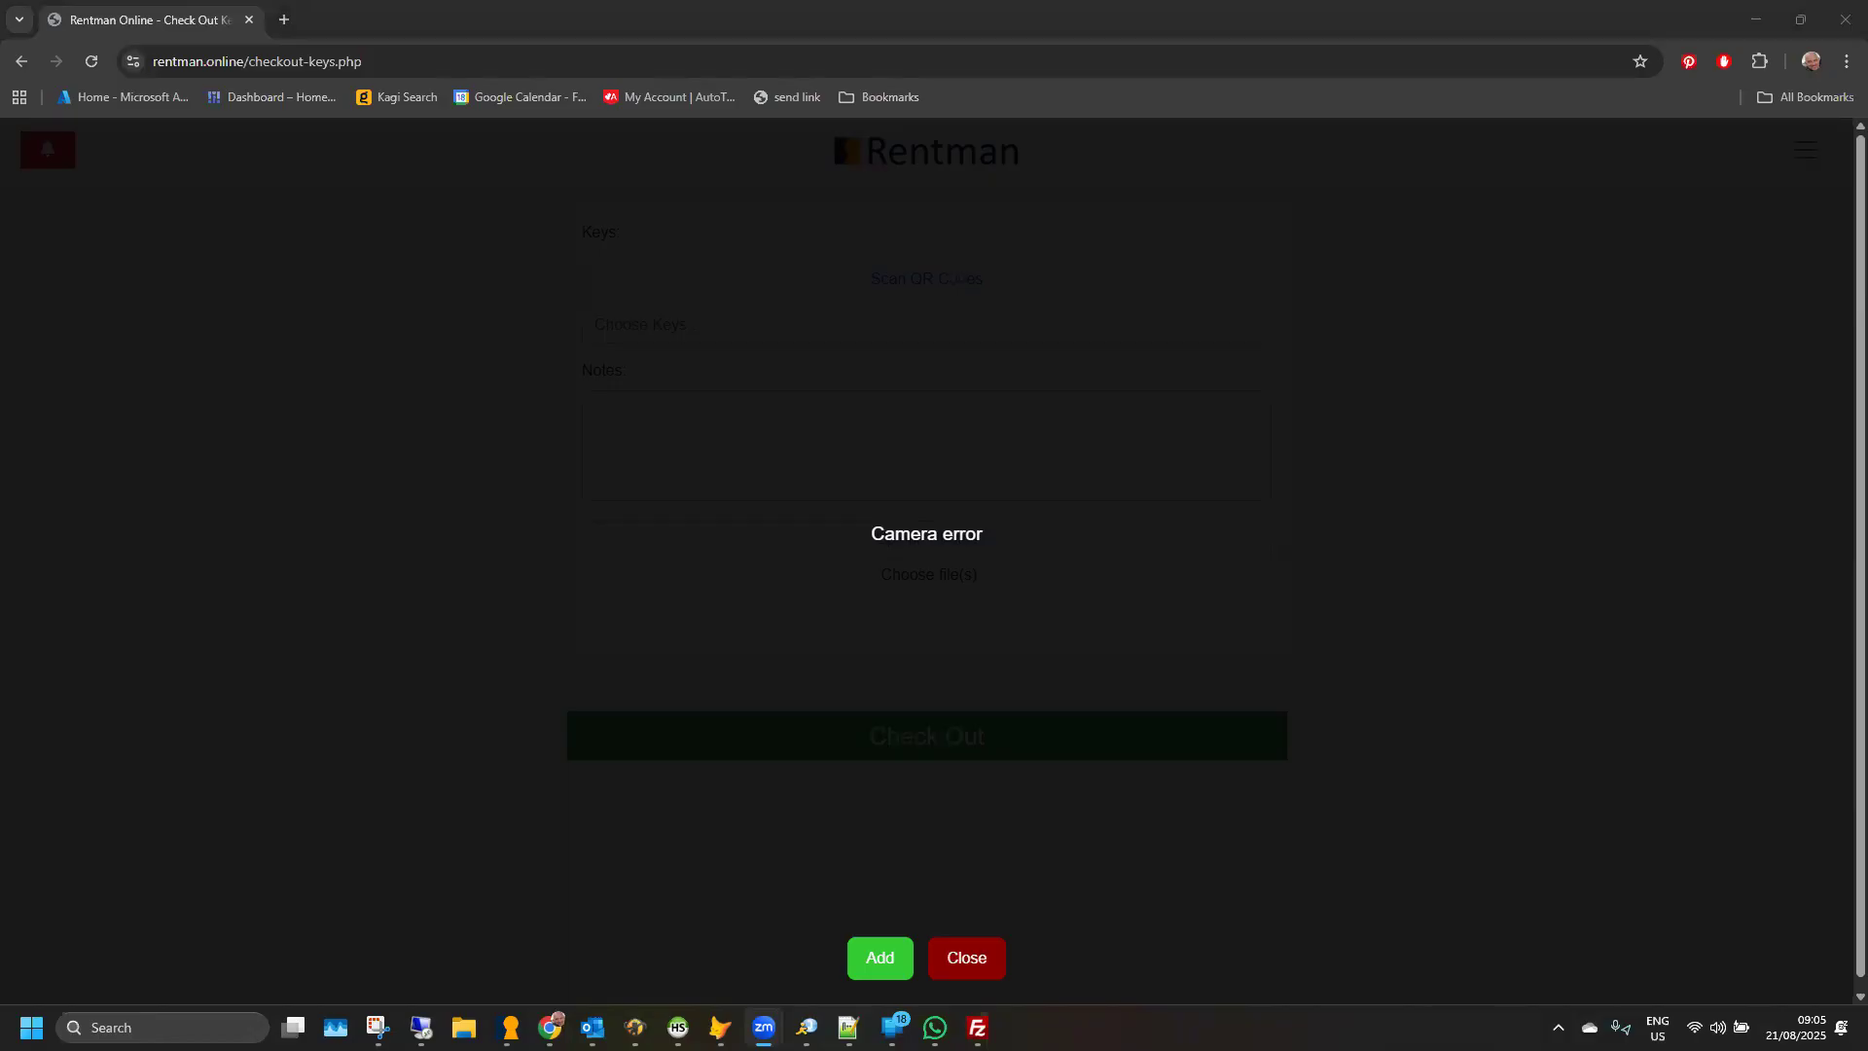
{"action": "left_click", "coordinate": [970, 959]}
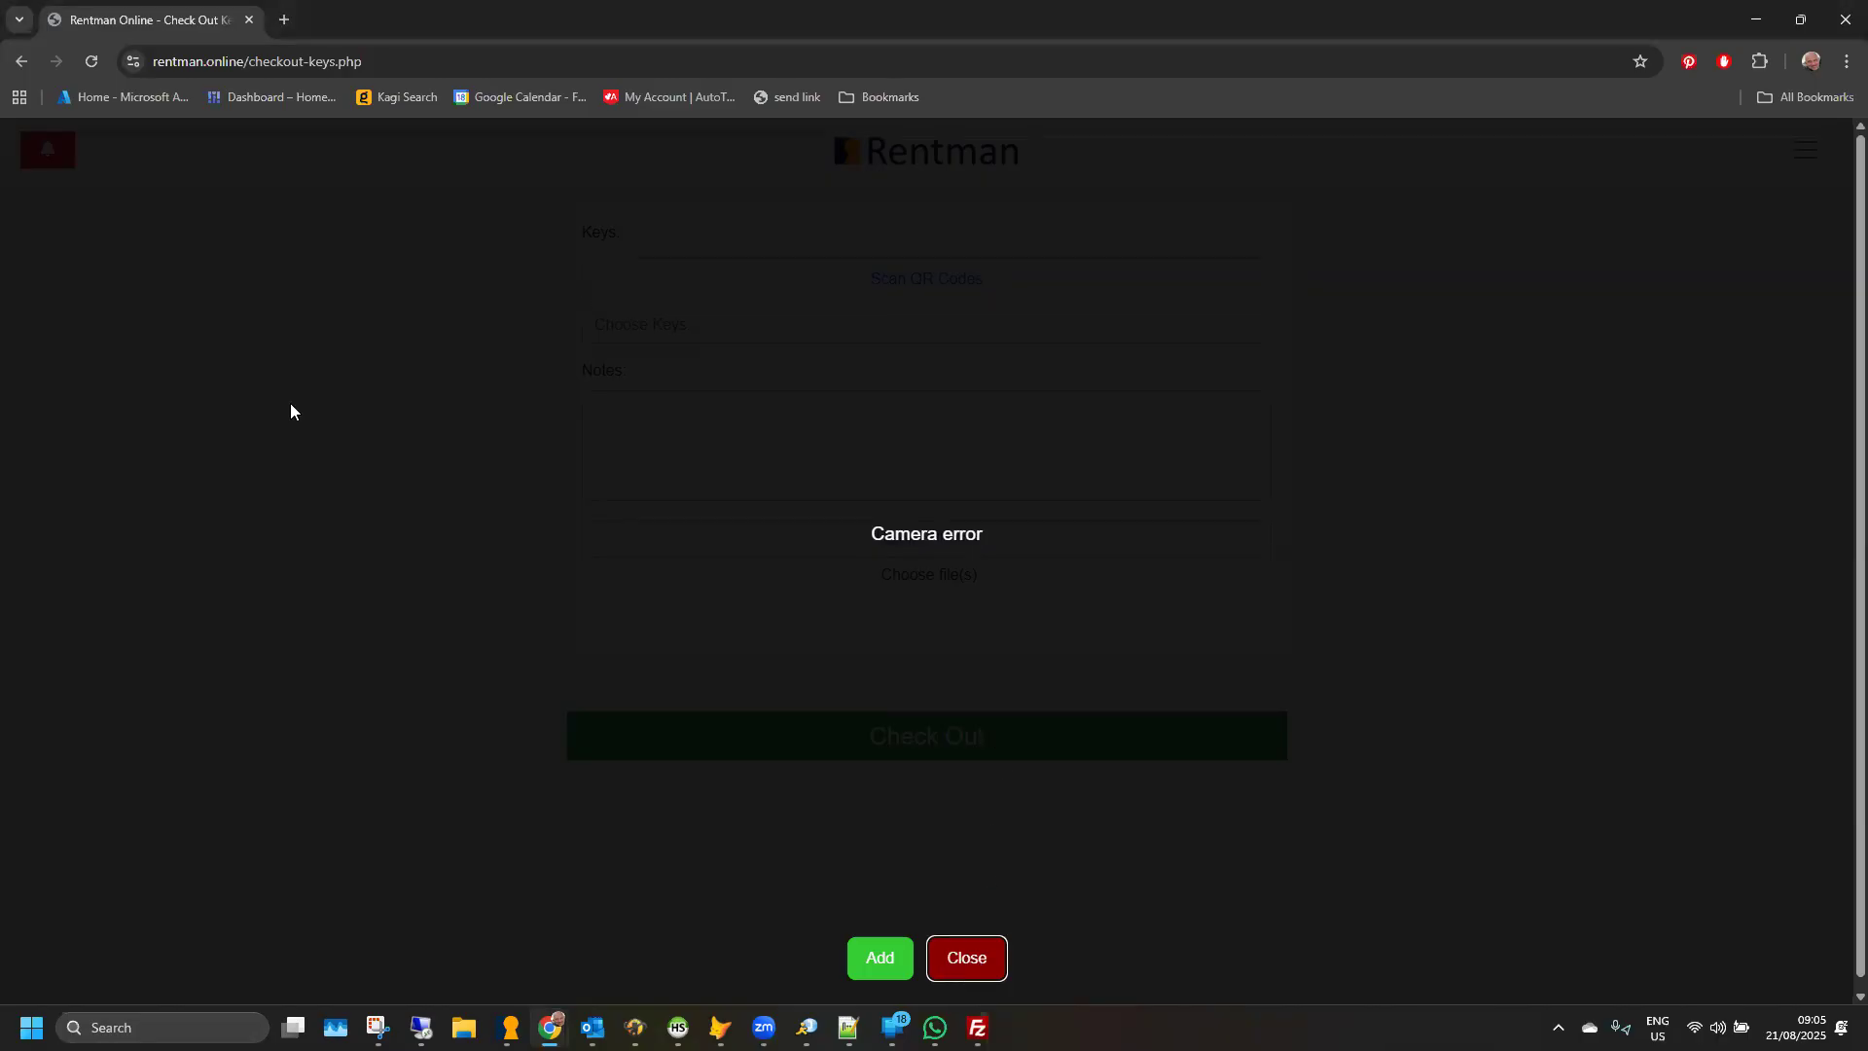
{"action": "left_click", "coordinate": [19, 70]}
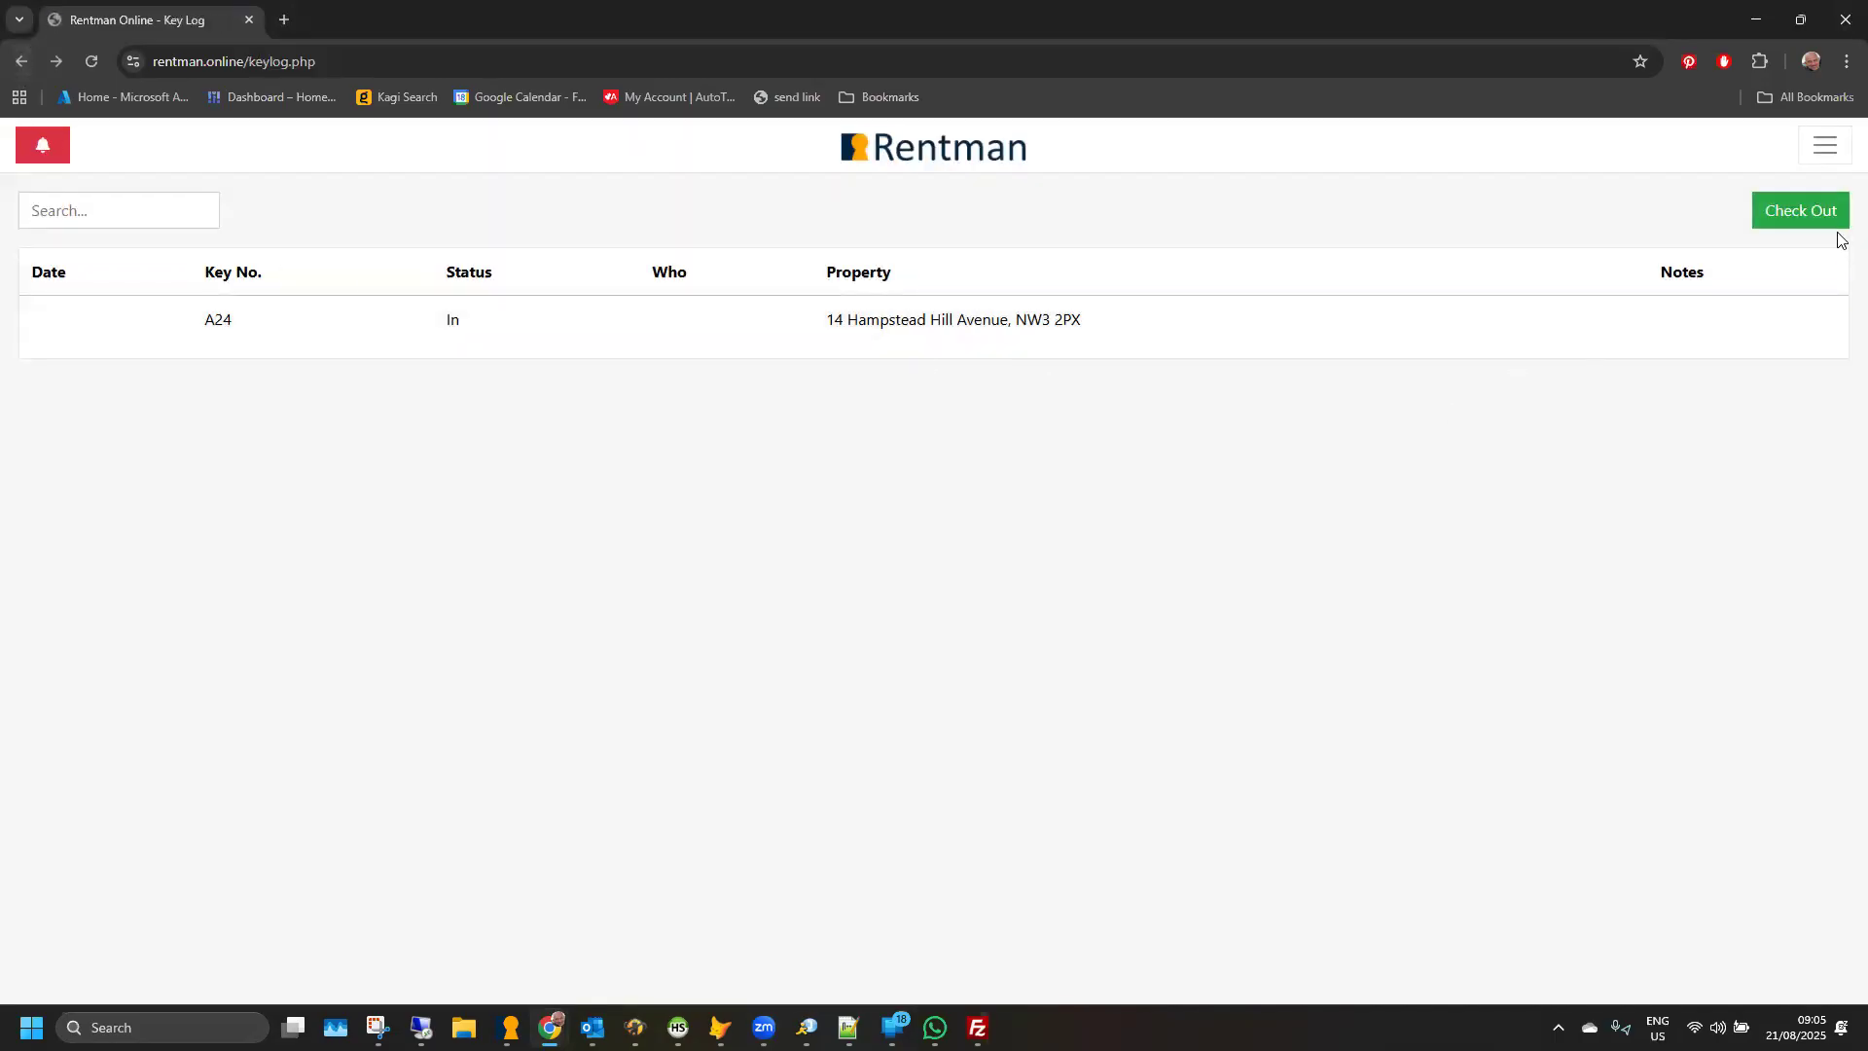
- Reopen the key check-out form, view the QR code scanner with the camera, and return to the key log without checking out
{"action": "left_click", "coordinate": [1803, 220]}
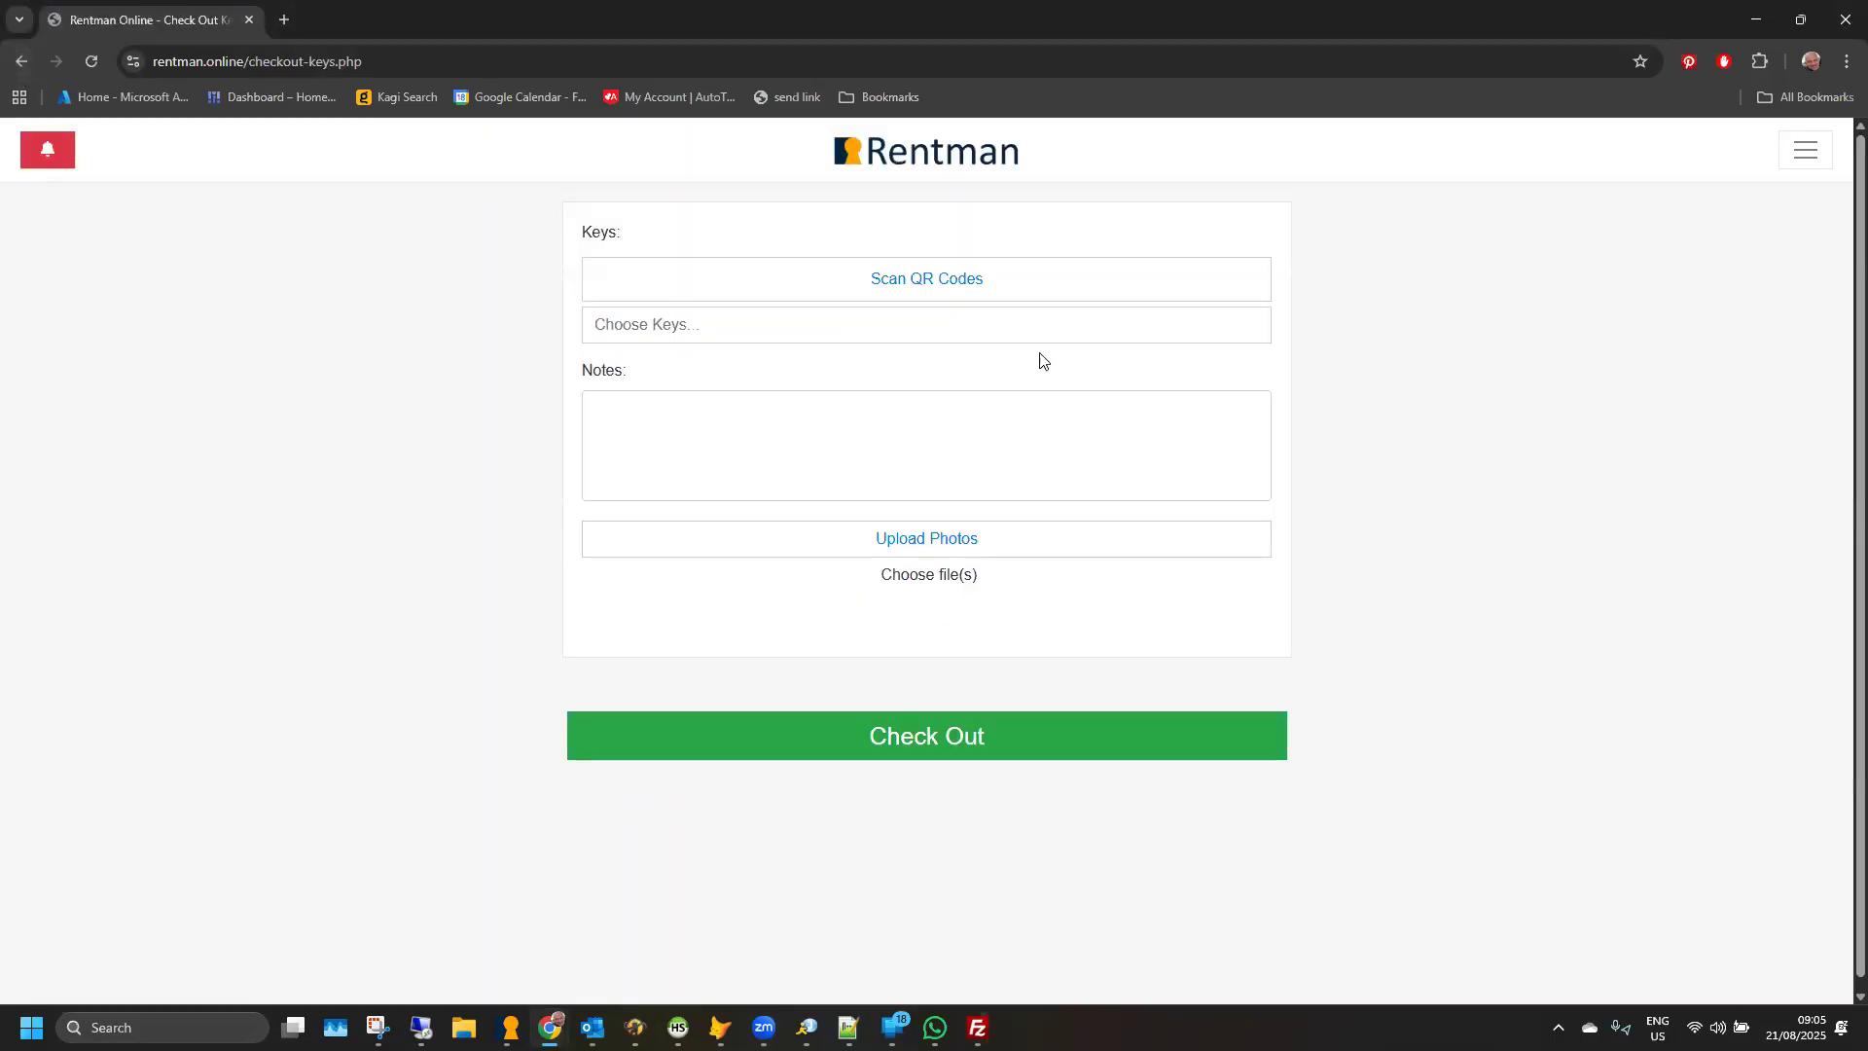
{"action": "left_click", "coordinate": [920, 287]}
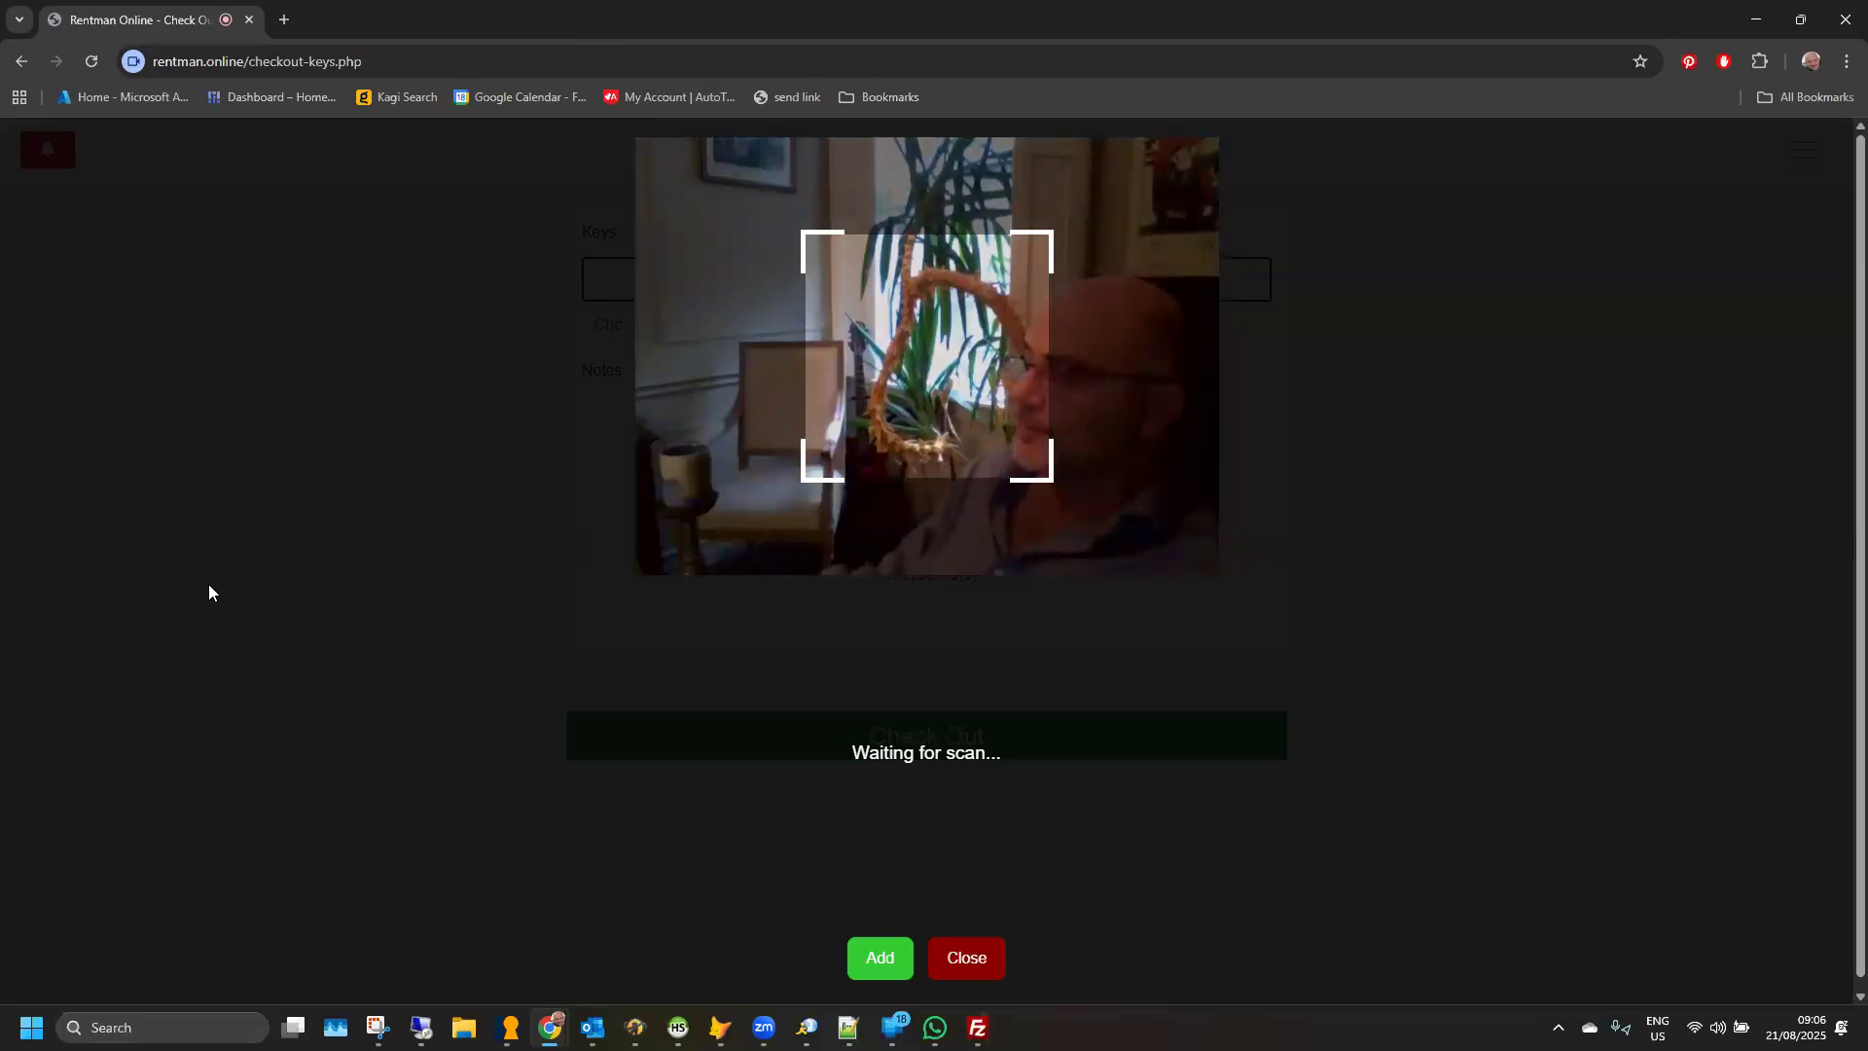
{"action": "left_click", "coordinate": [969, 963]}
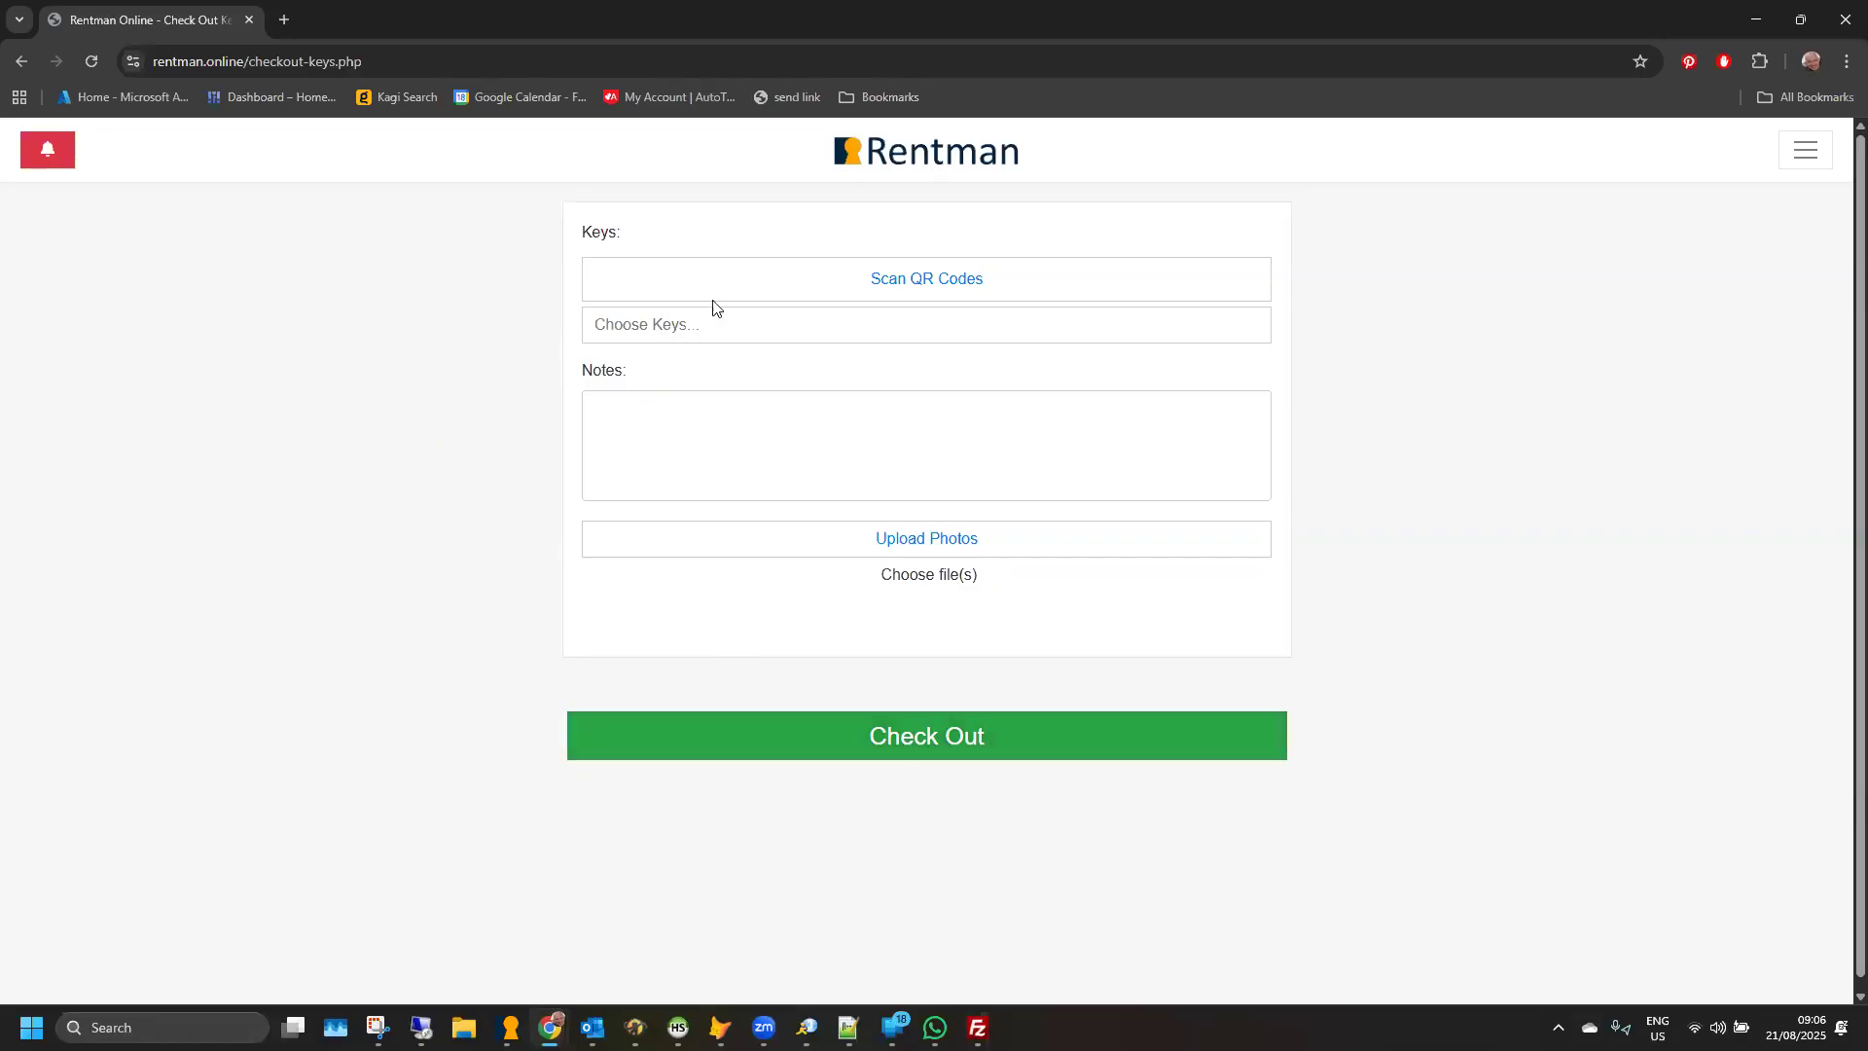
{"action": "left_click", "coordinate": [21, 61]}
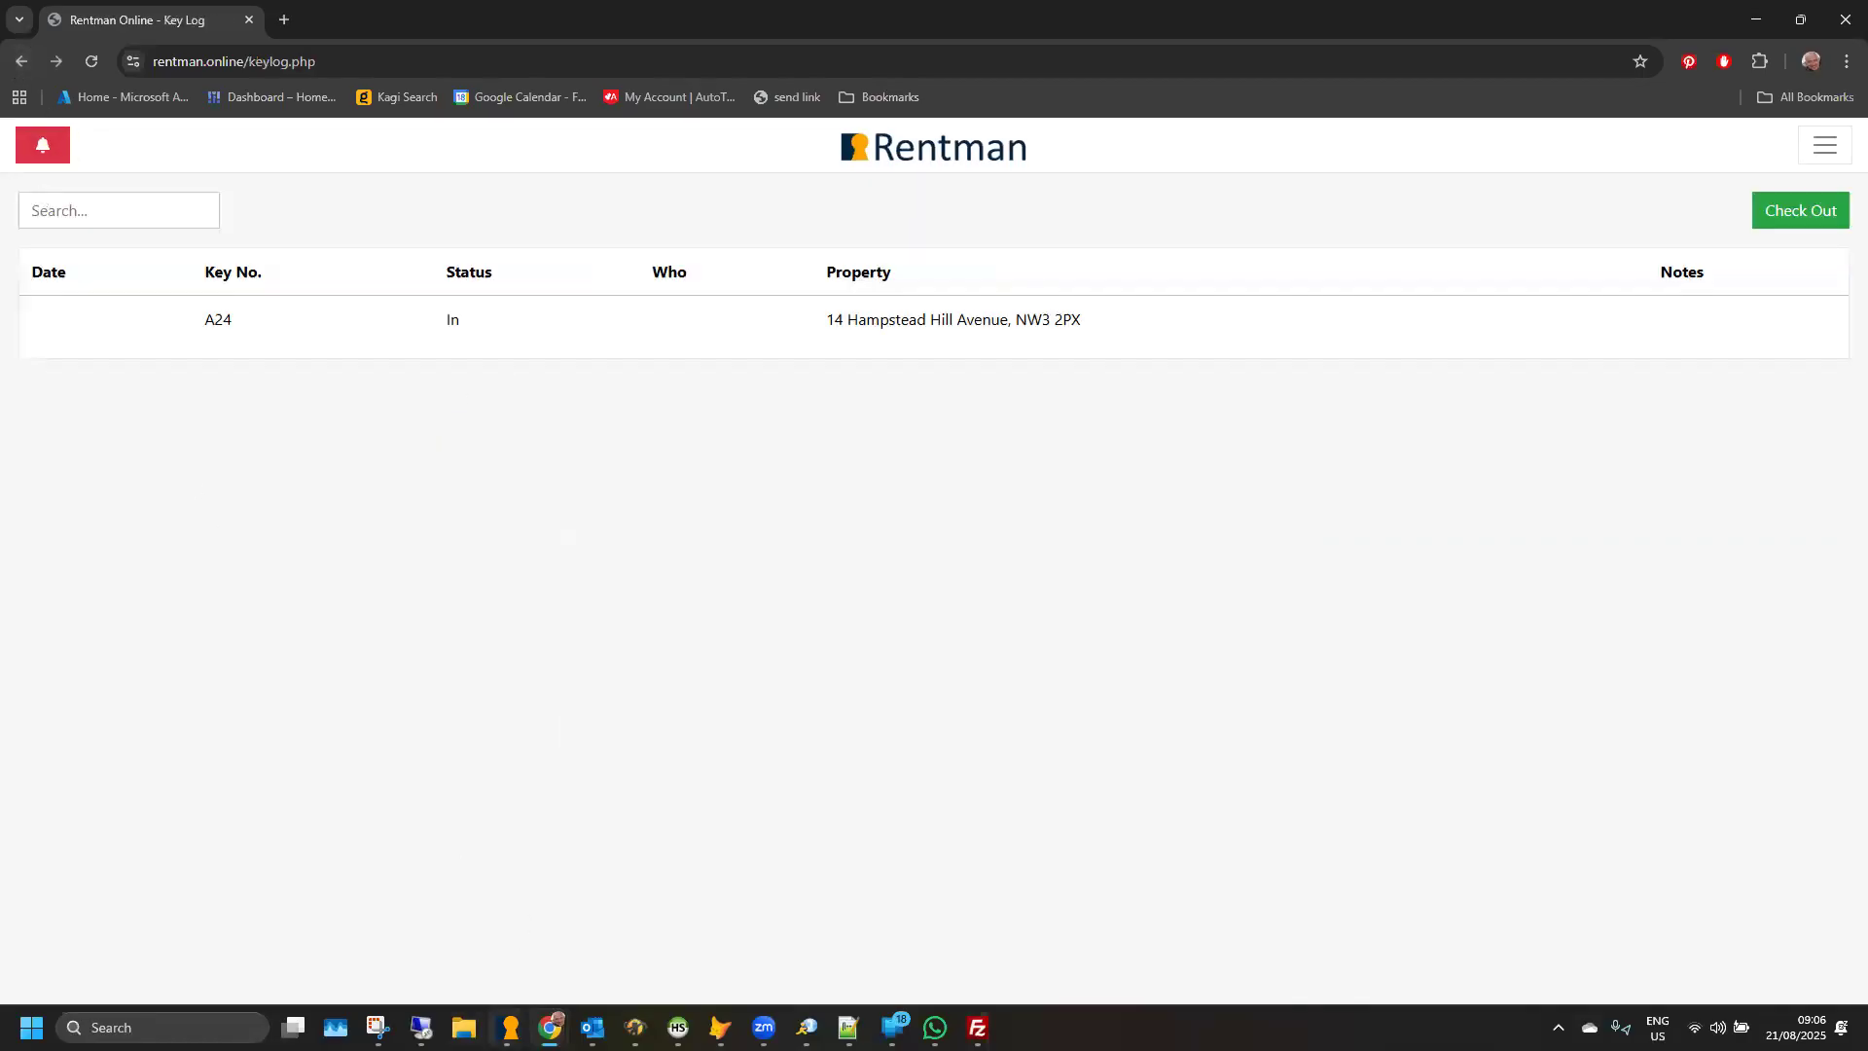
- Switch back to the desktop Rentman property record and review the key log for key A24
{"action": "mouse_move", "coordinate": [509, 1024]}
{"action": "left_click", "coordinate": [594, 919]}
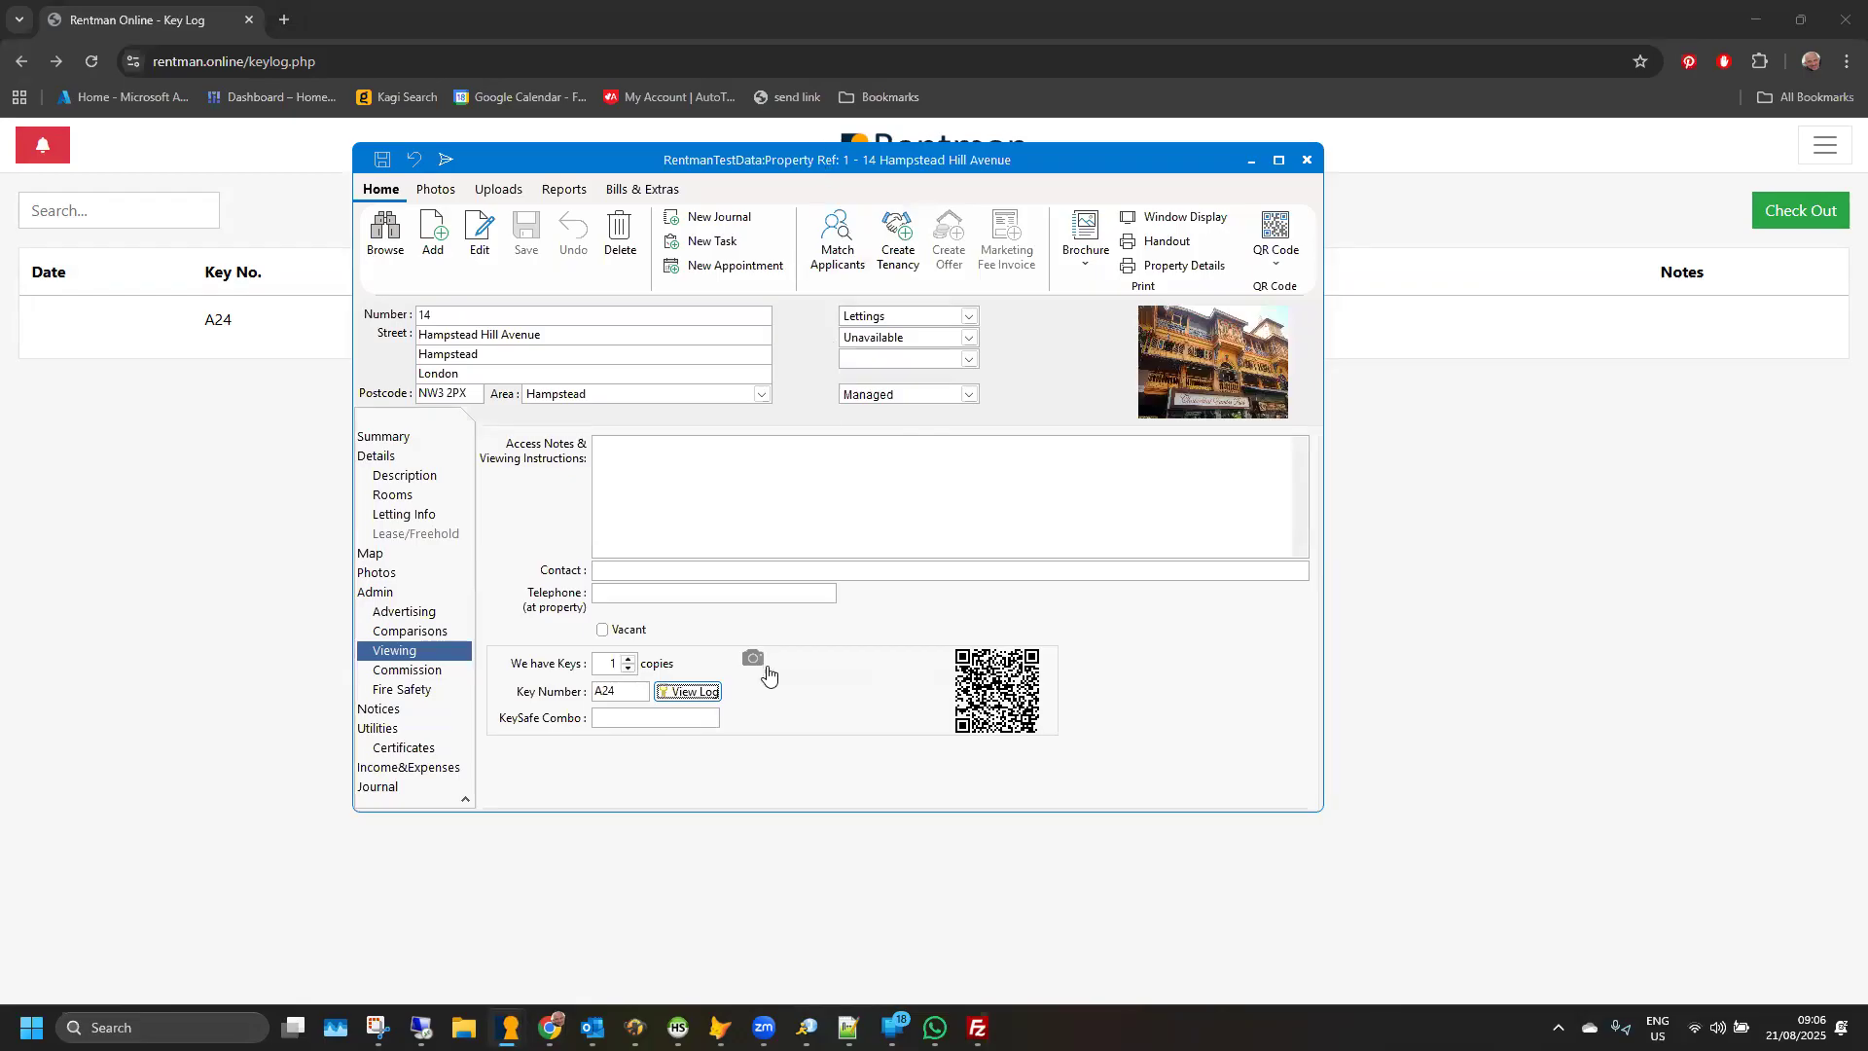
{"action": "left_click", "coordinate": [689, 692]}
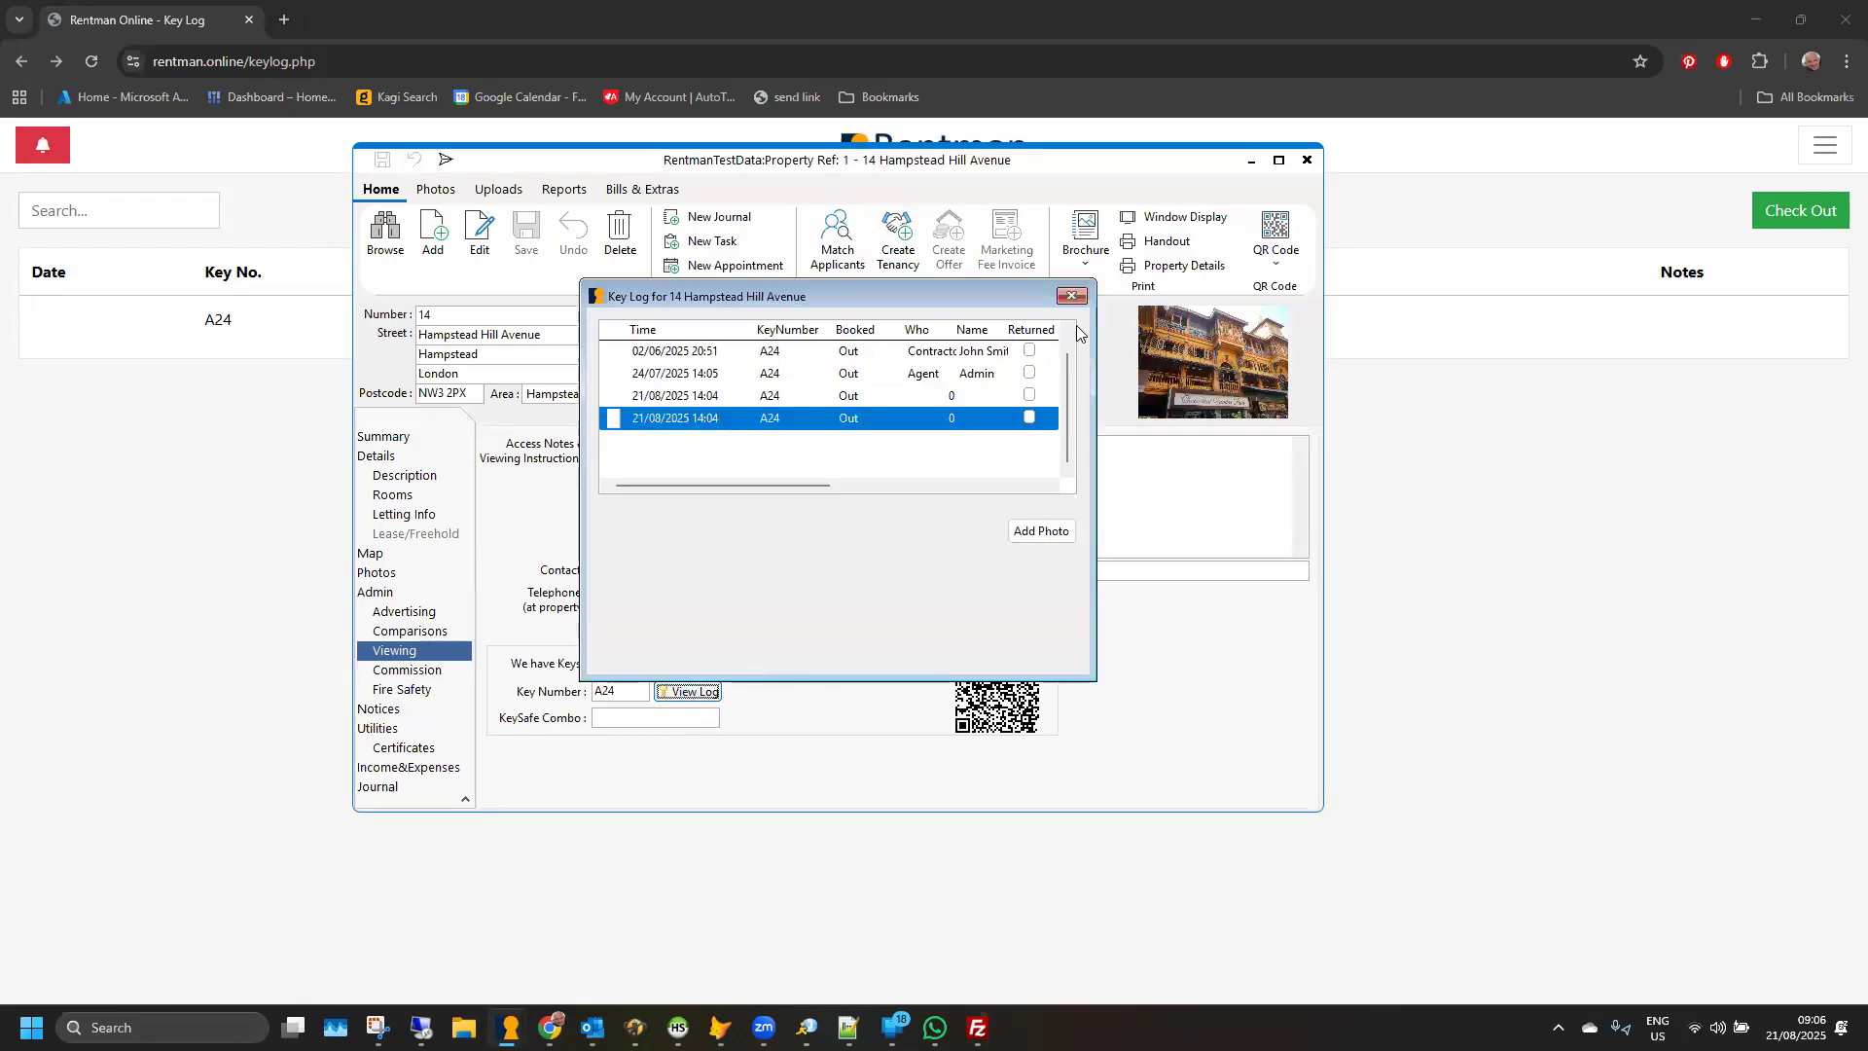
{"action": "left_click", "coordinate": [1070, 297]}
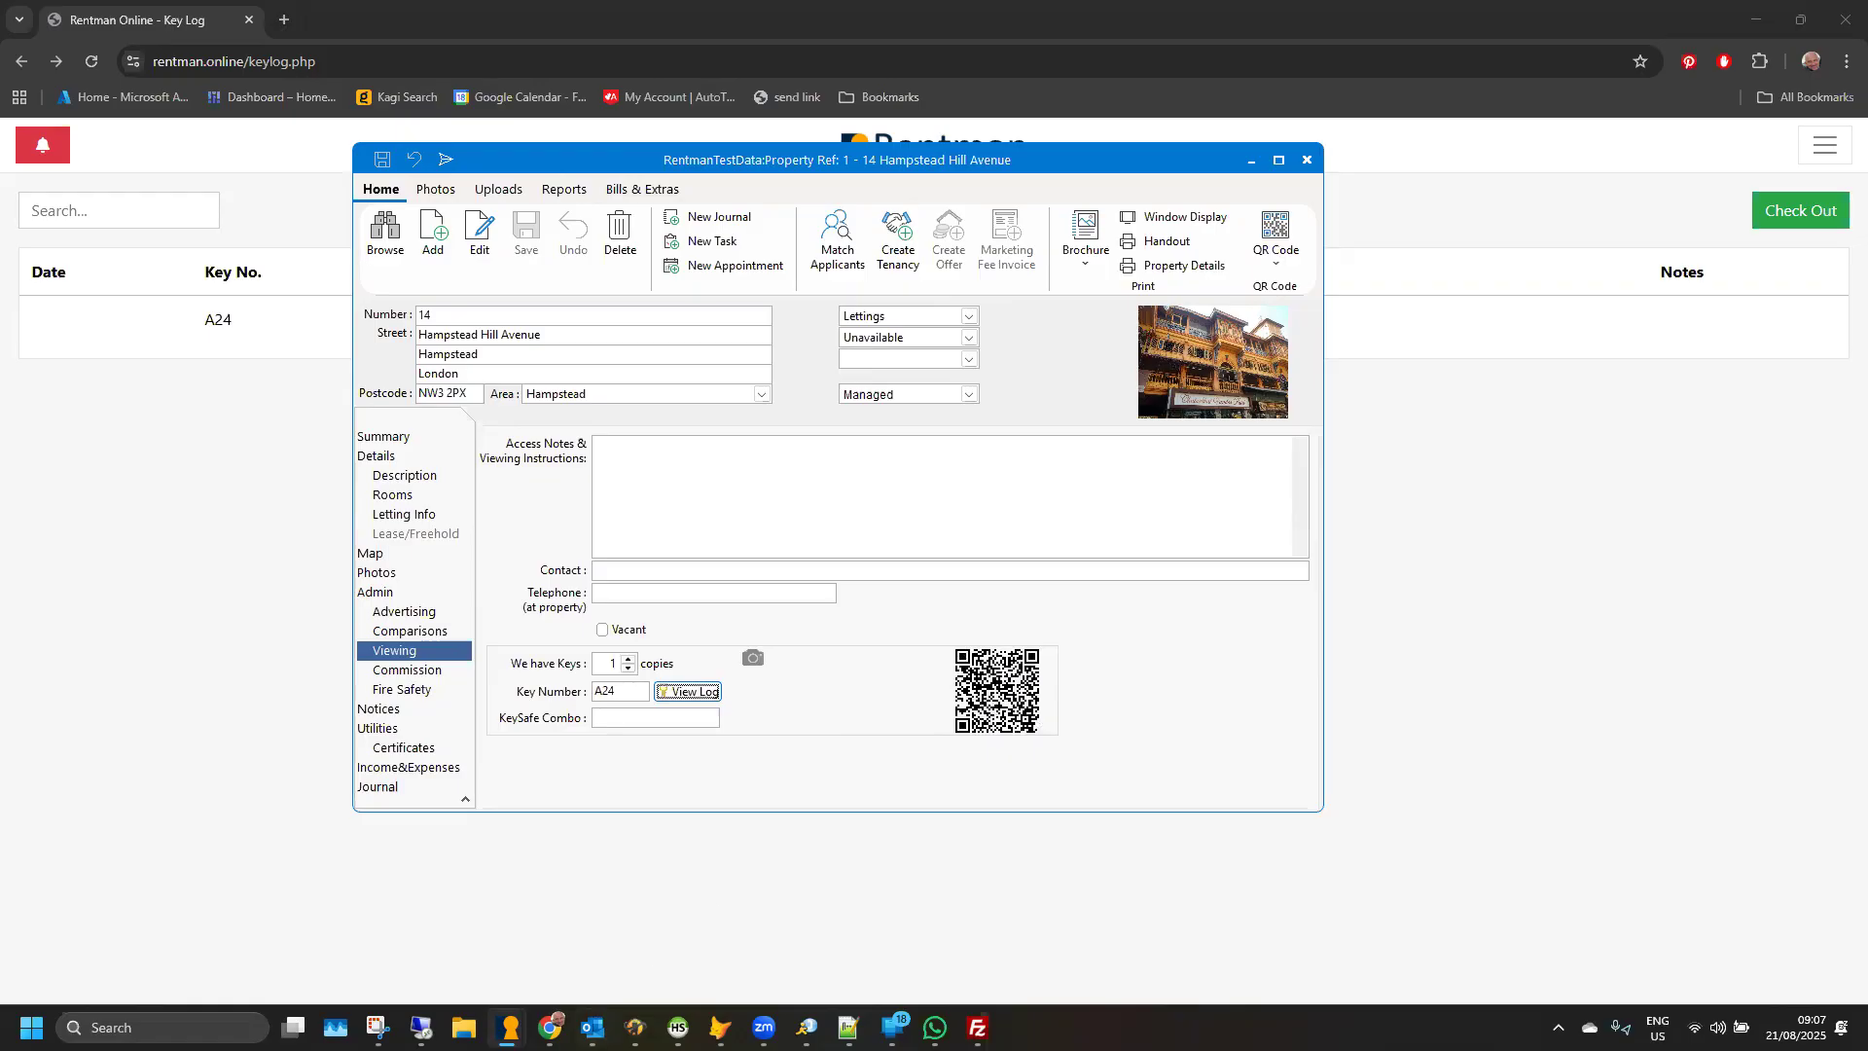
- Switch to the main Rentman window and list the Key Log entries under Keys
{"action": "mouse_move", "coordinate": [507, 1027]}
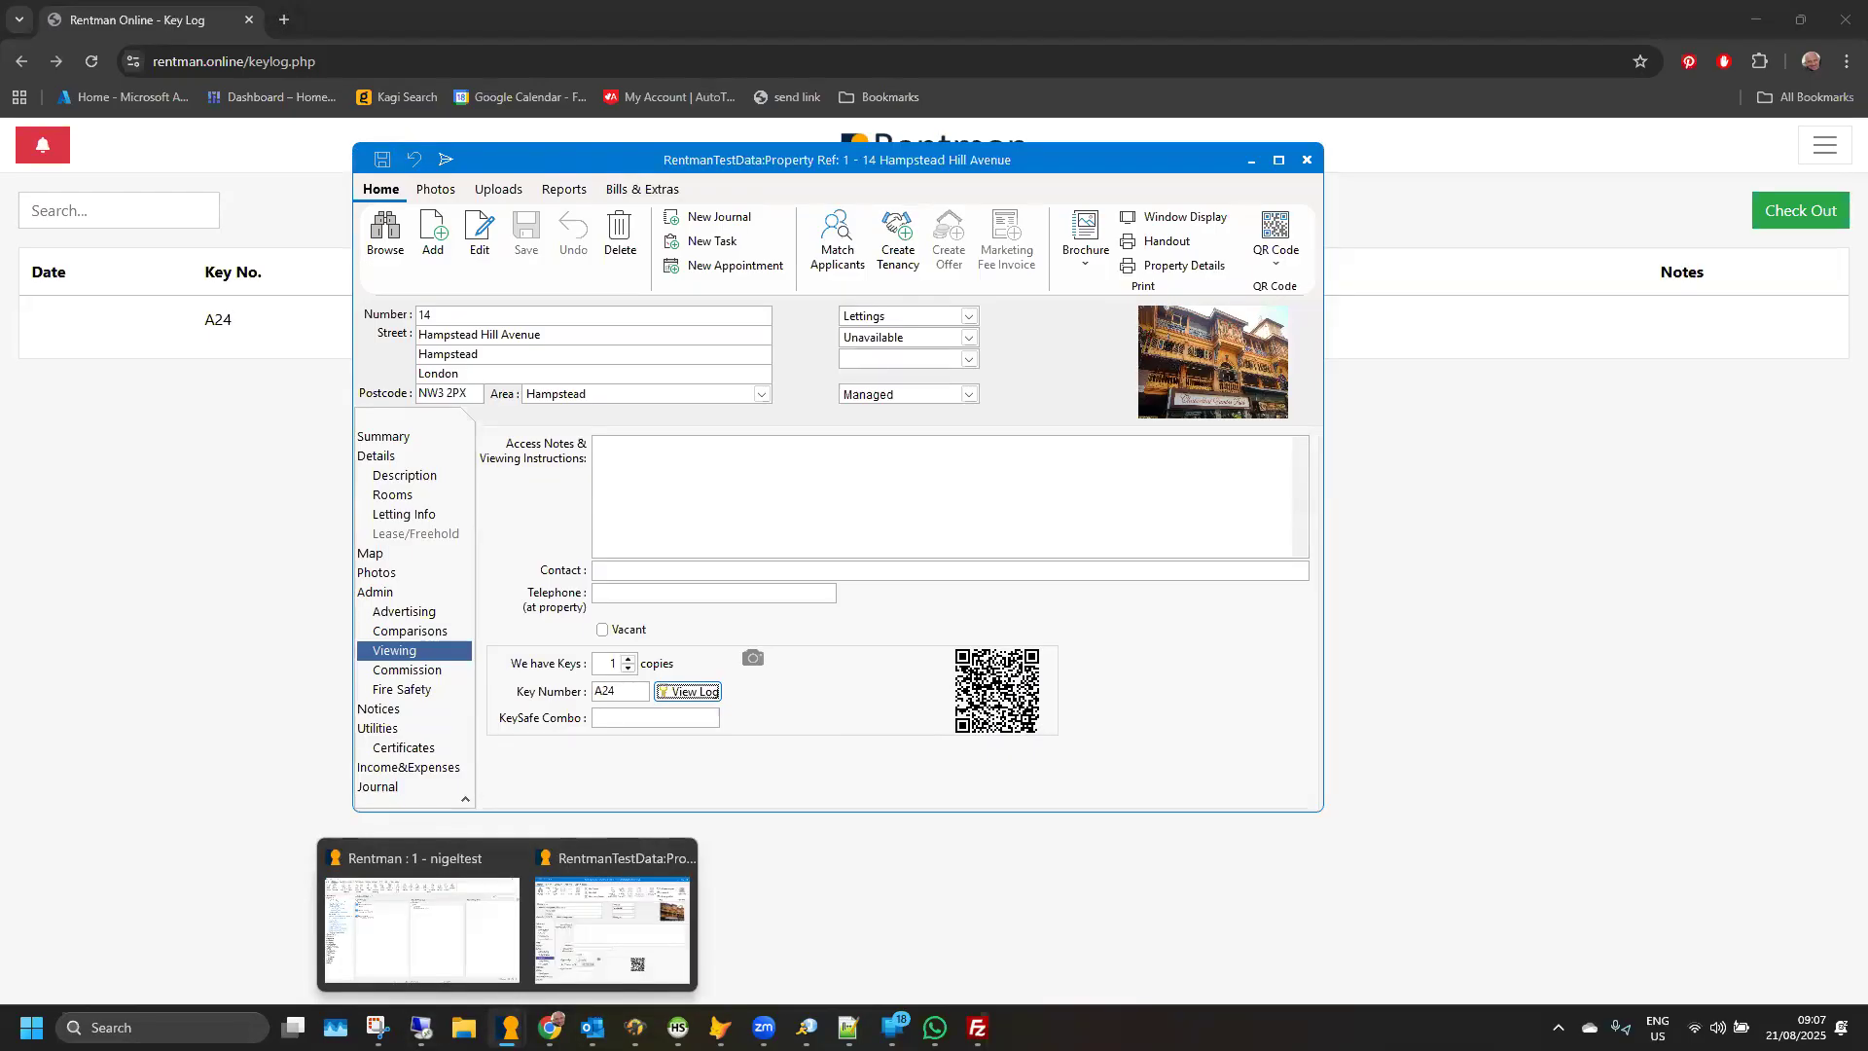
{"action": "left_click", "coordinate": [411, 960]}
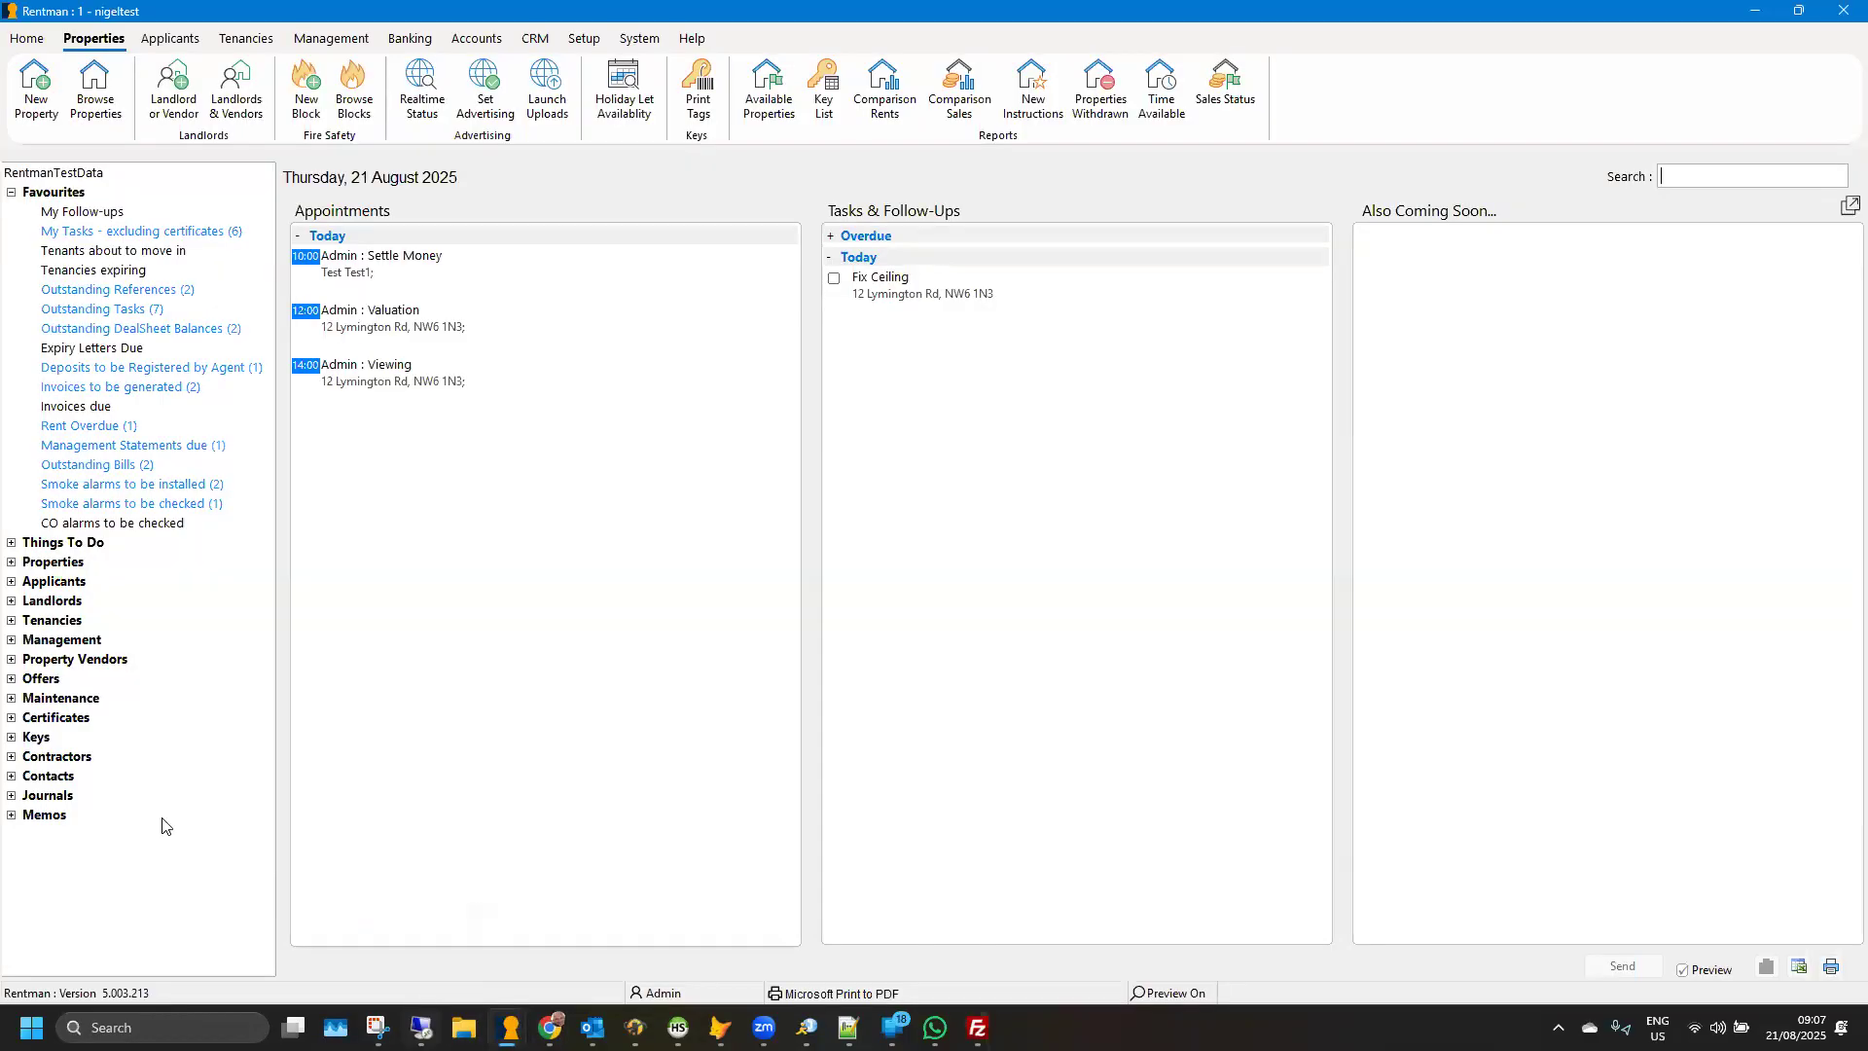
{"action": "left_click", "coordinate": [14, 736]}
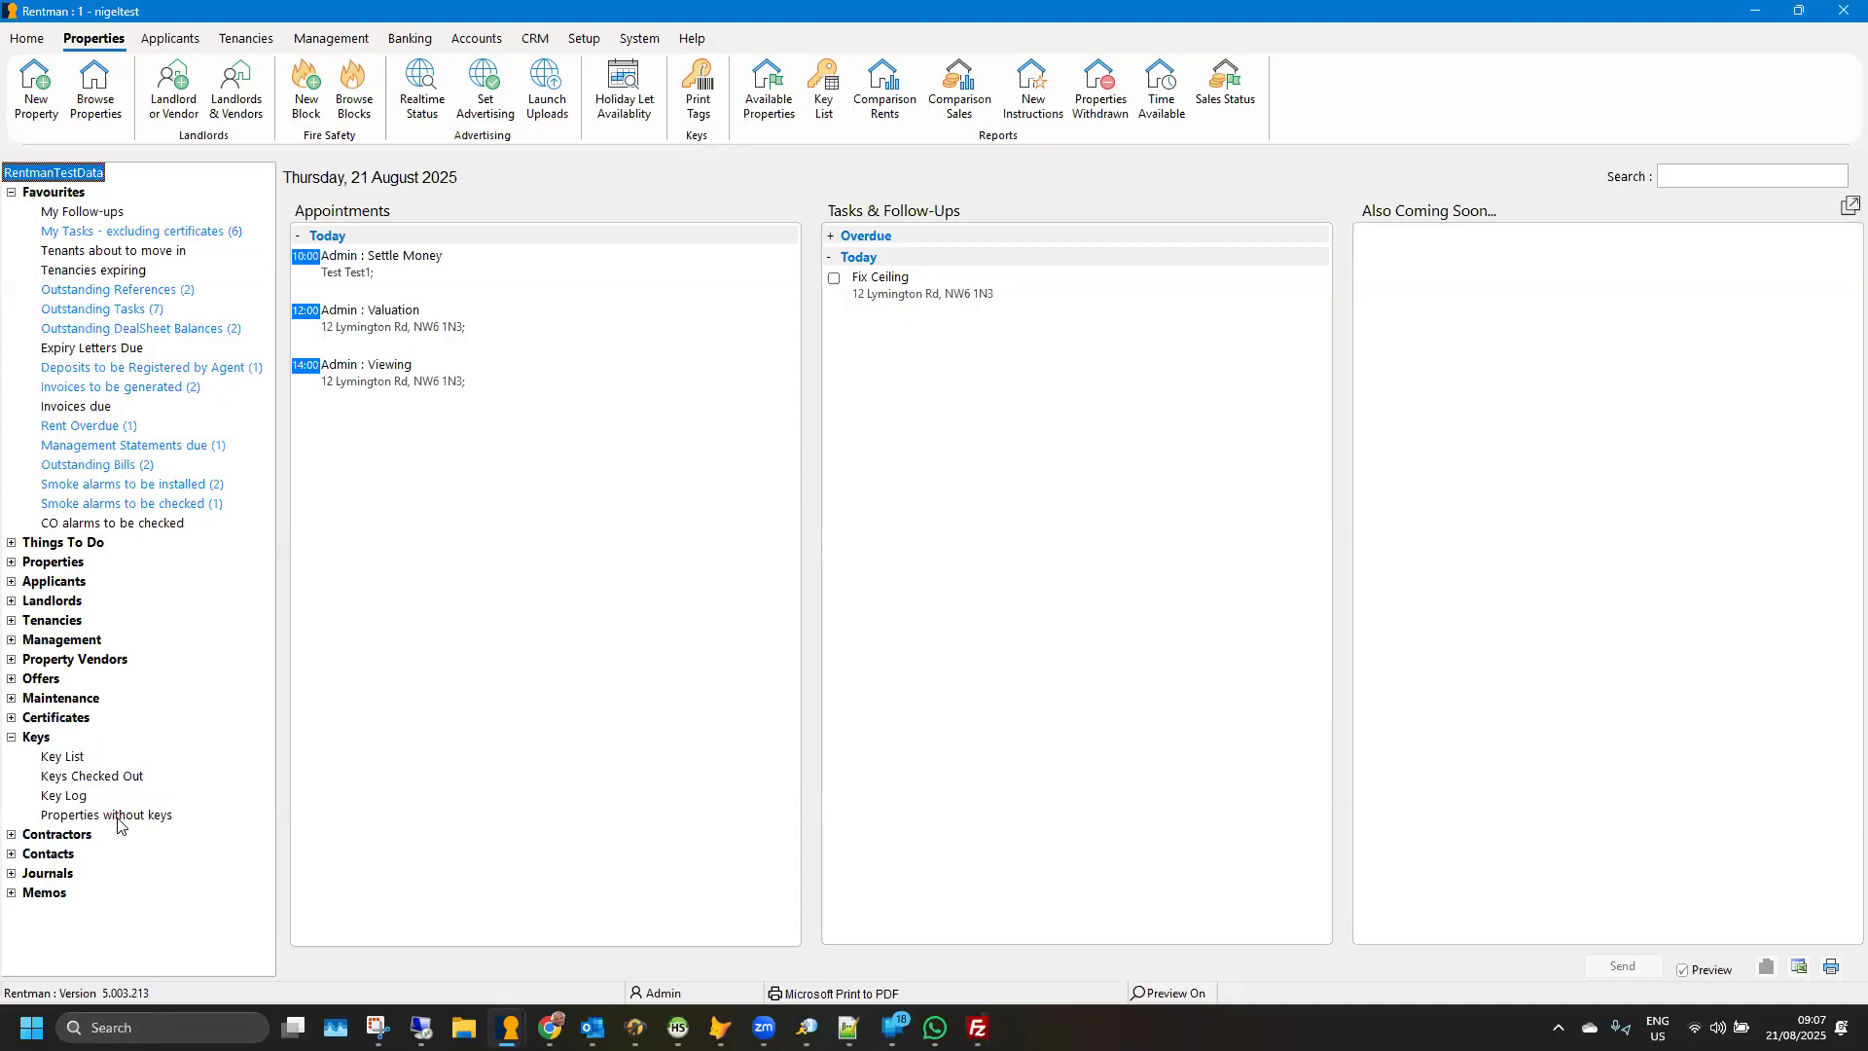
{"action": "left_click", "coordinate": [59, 796]}
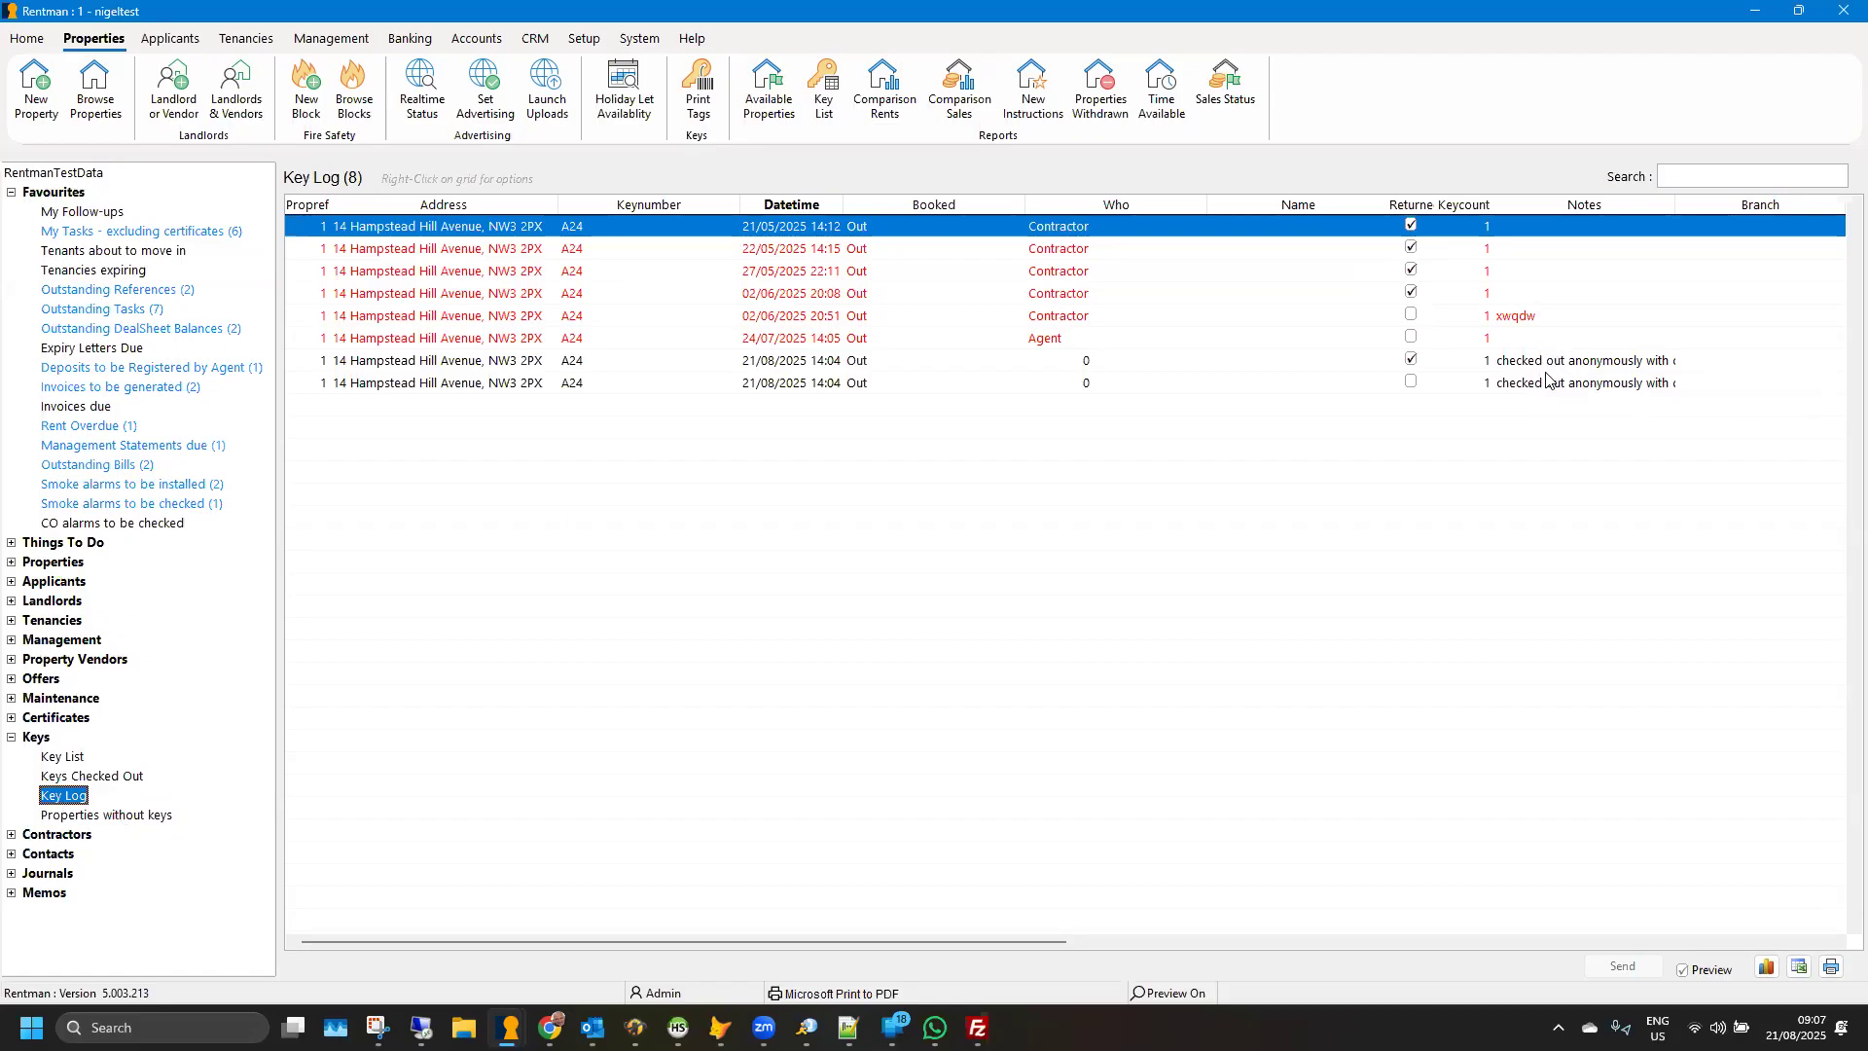
- Open the key booking form and select key number A24 for booking in
{"action": "mouse_move", "coordinate": [550, 1027]}
{"action": "left_click", "coordinate": [30, 39]}
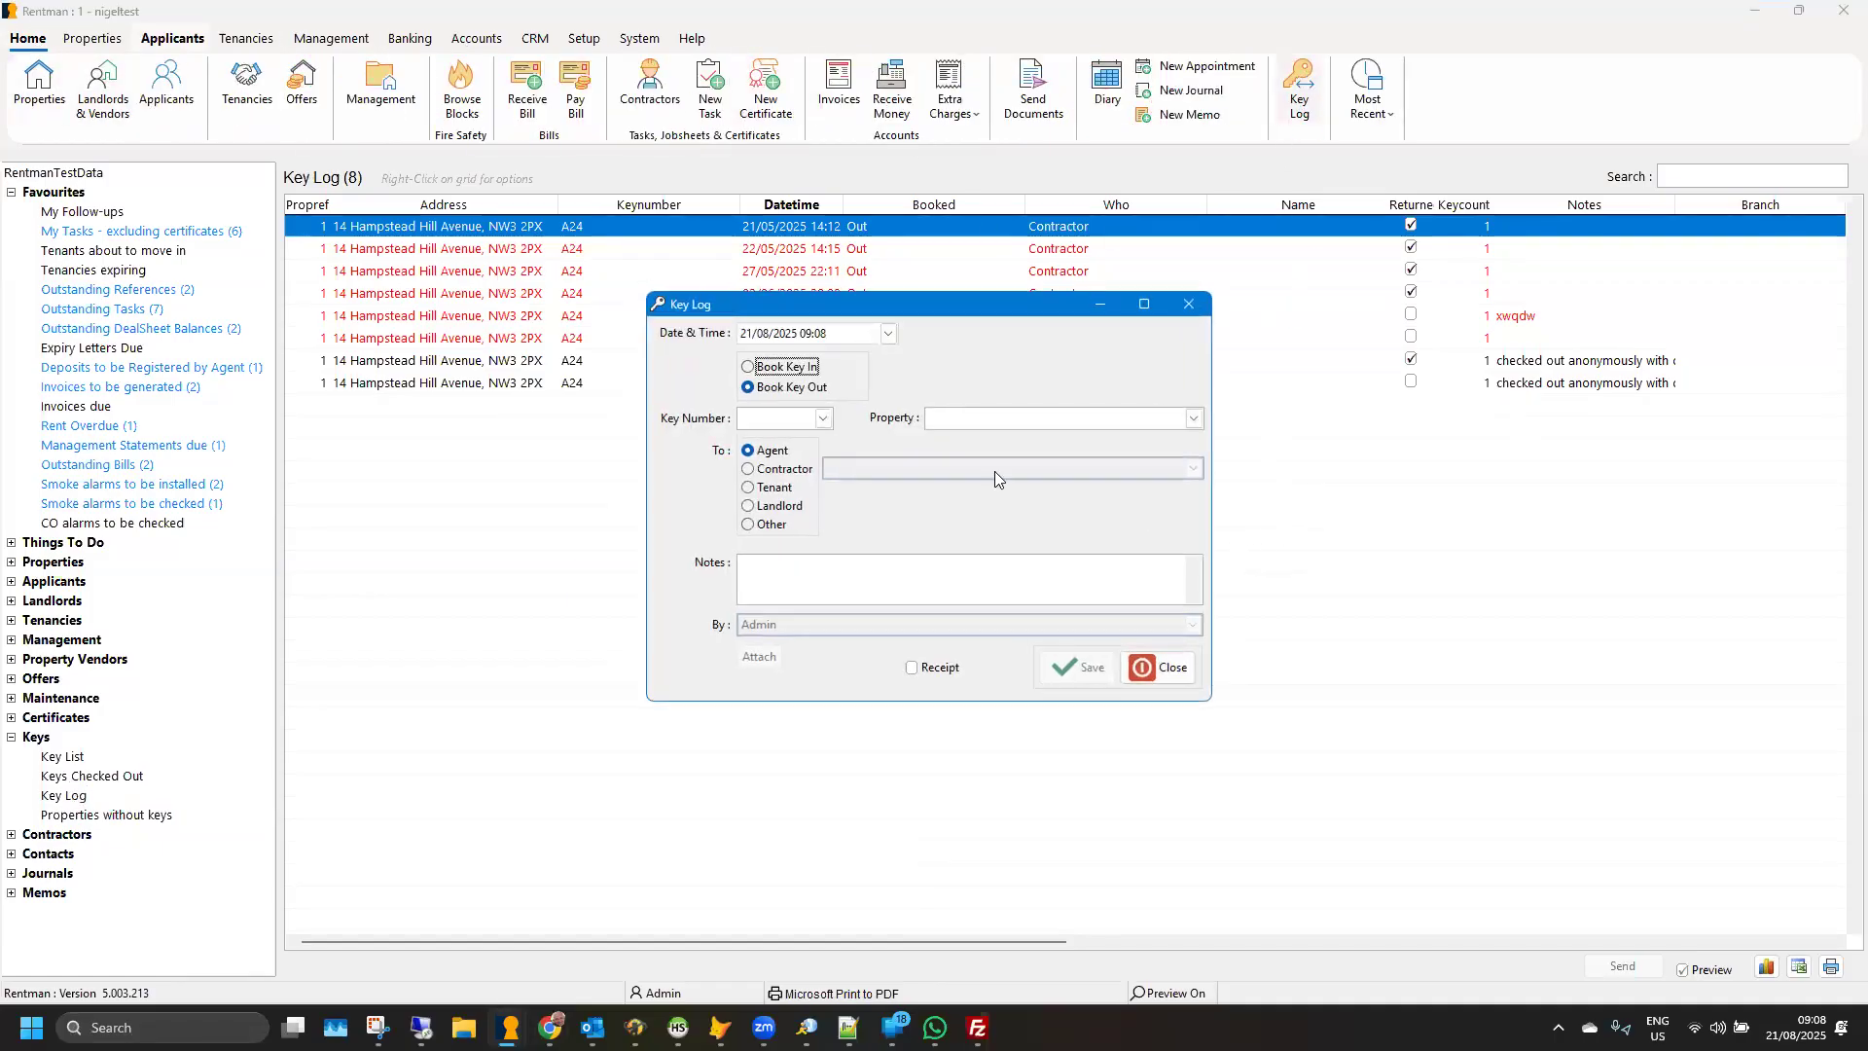
{"action": "left_click_drag", "start_coordinate": [899, 309], "coordinate": [733, 295]}
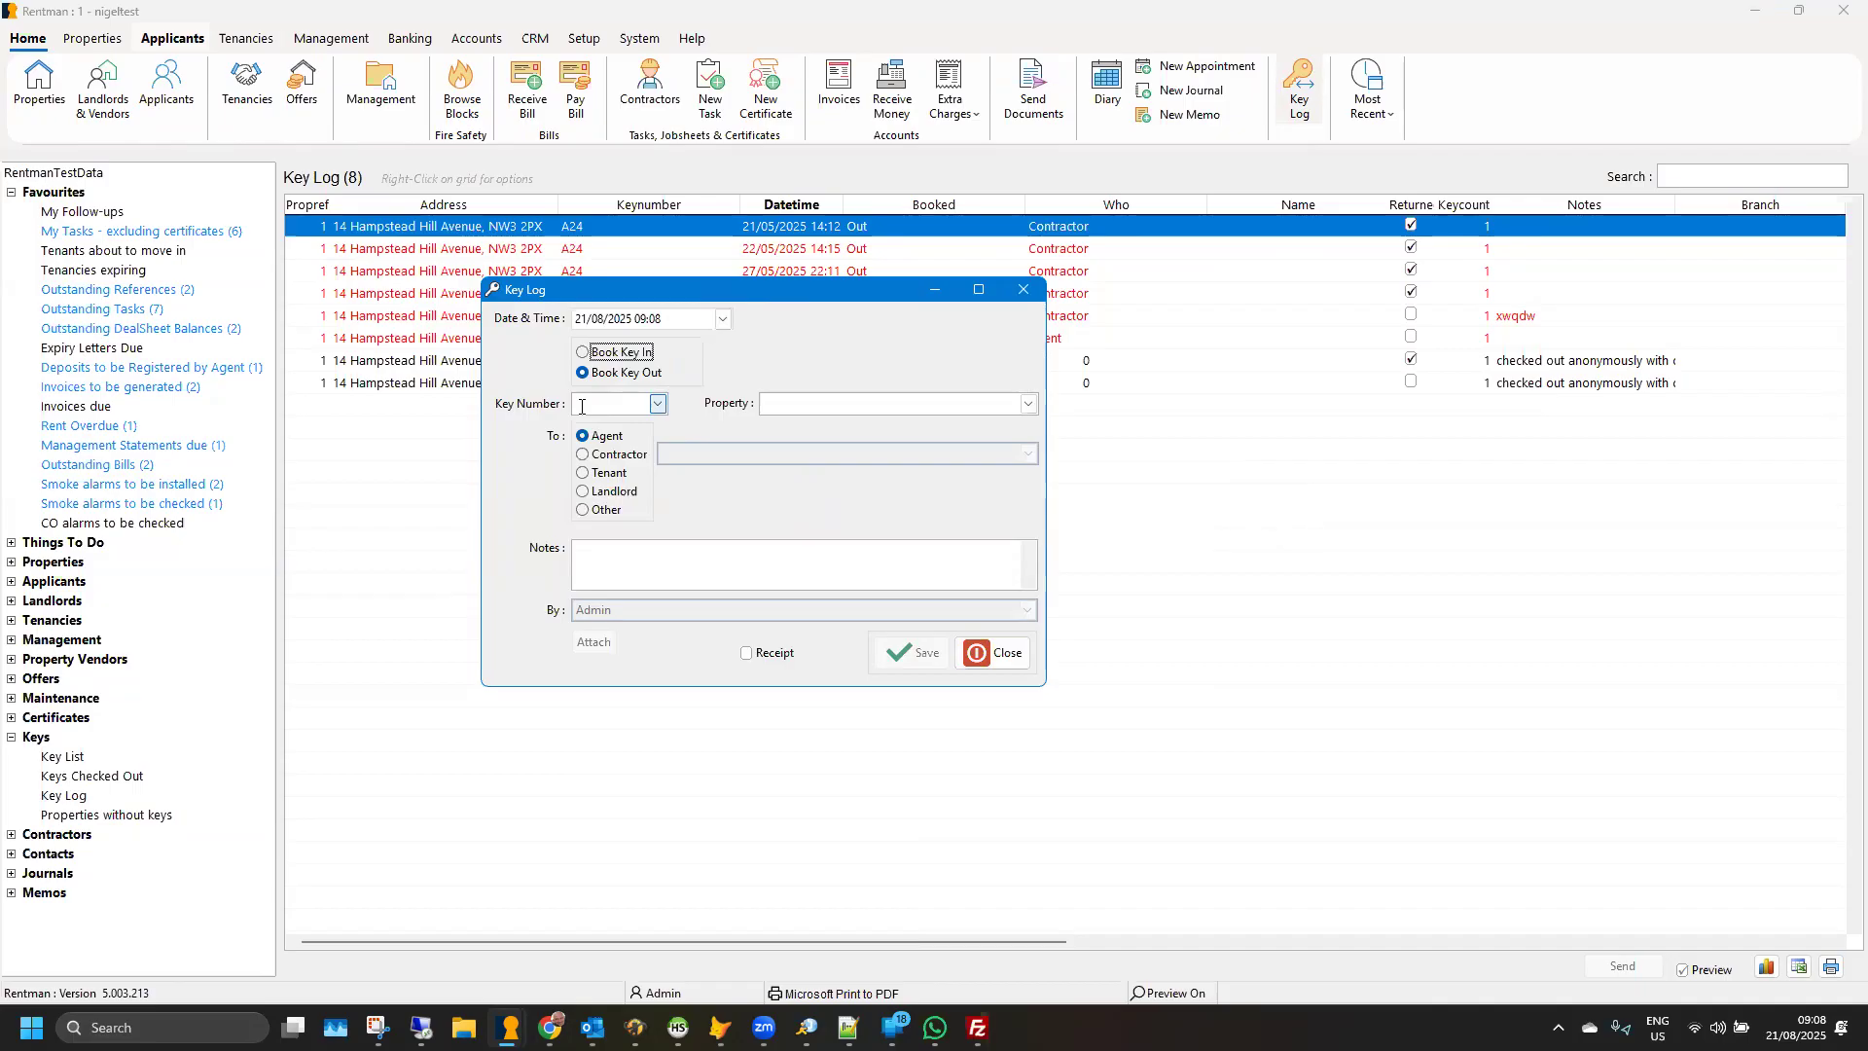
{"action": "left_click", "coordinate": [658, 403]}
{"action": "left_click", "coordinate": [622, 425]}
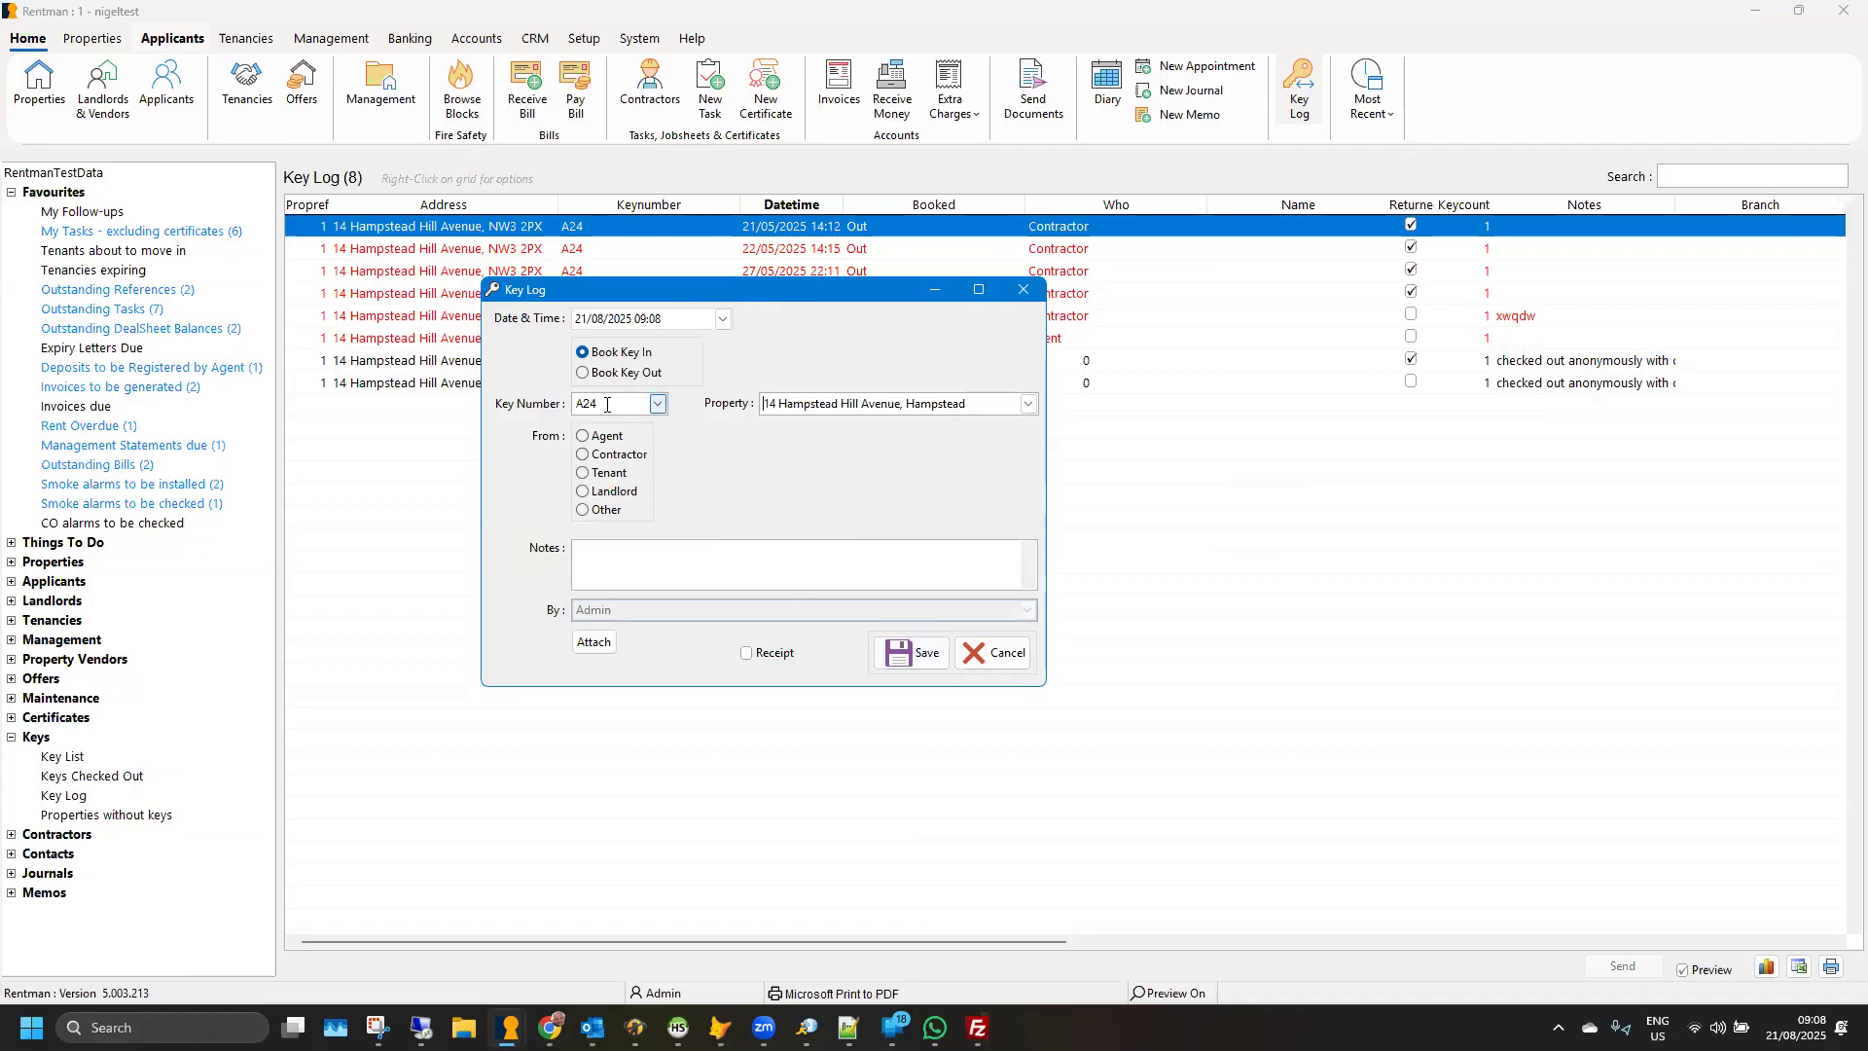
{"action": "left_click_drag", "start_coordinate": [615, 296], "coordinate": [678, 310]}
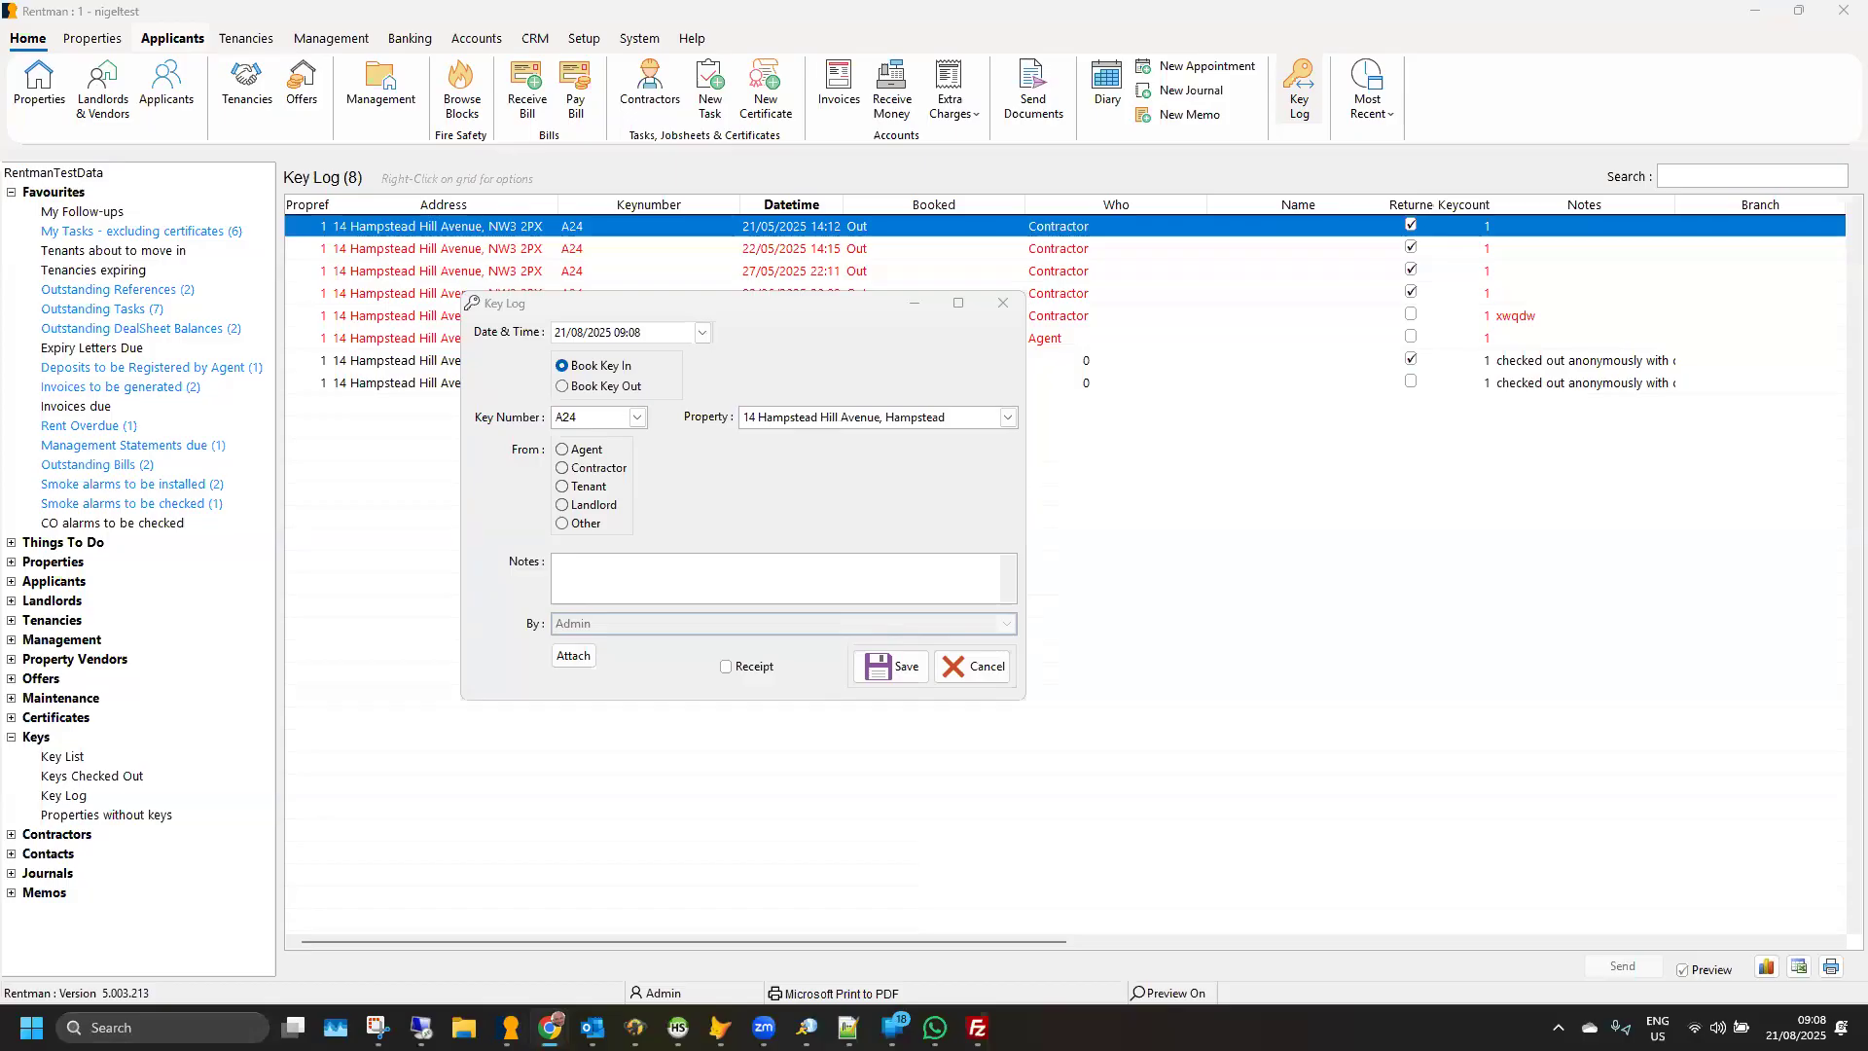
- Switch to the browser to view the Eyoyo handheld USB QR code scanner on Amazon, and return to Rentman
{"action": "left_click_drag", "start_coordinate": [841, 0], "coordinate": [840, 107]}
{"action": "double_click", "coordinate": [908, 109]}
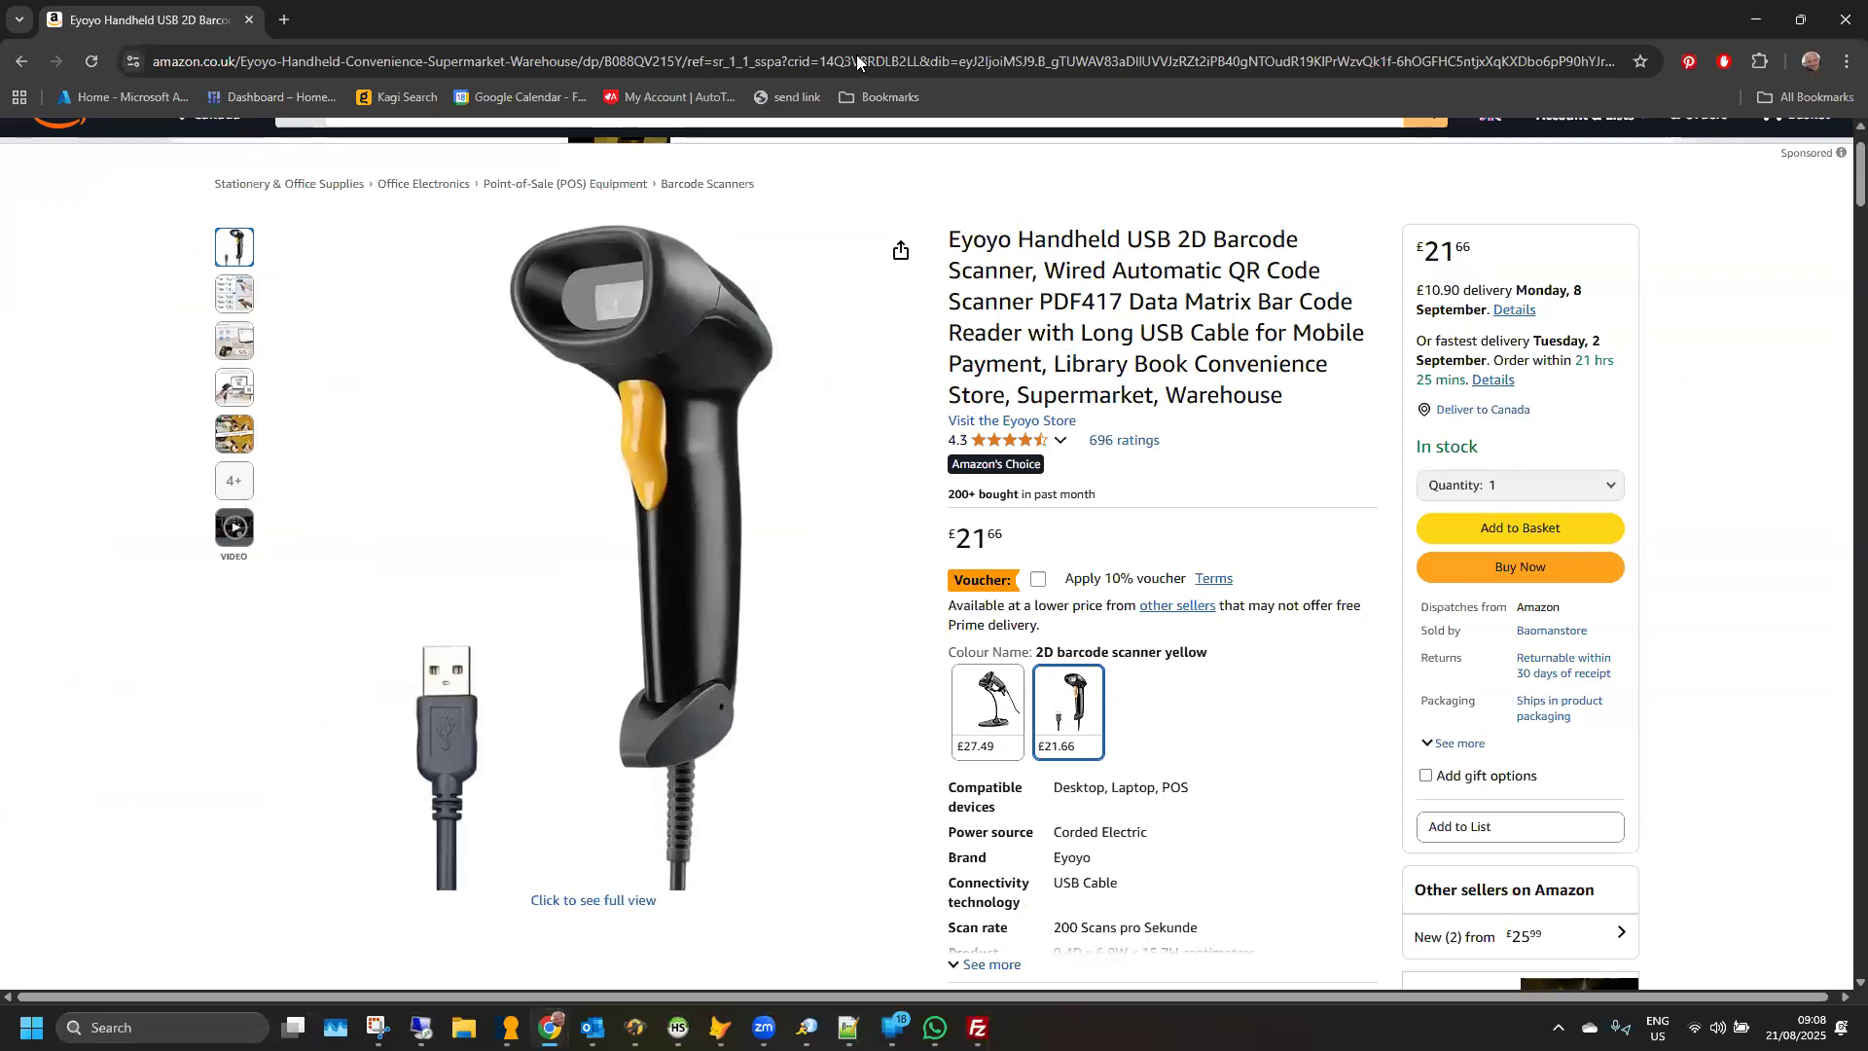
{"action": "key", "text": "alt+Tab"}
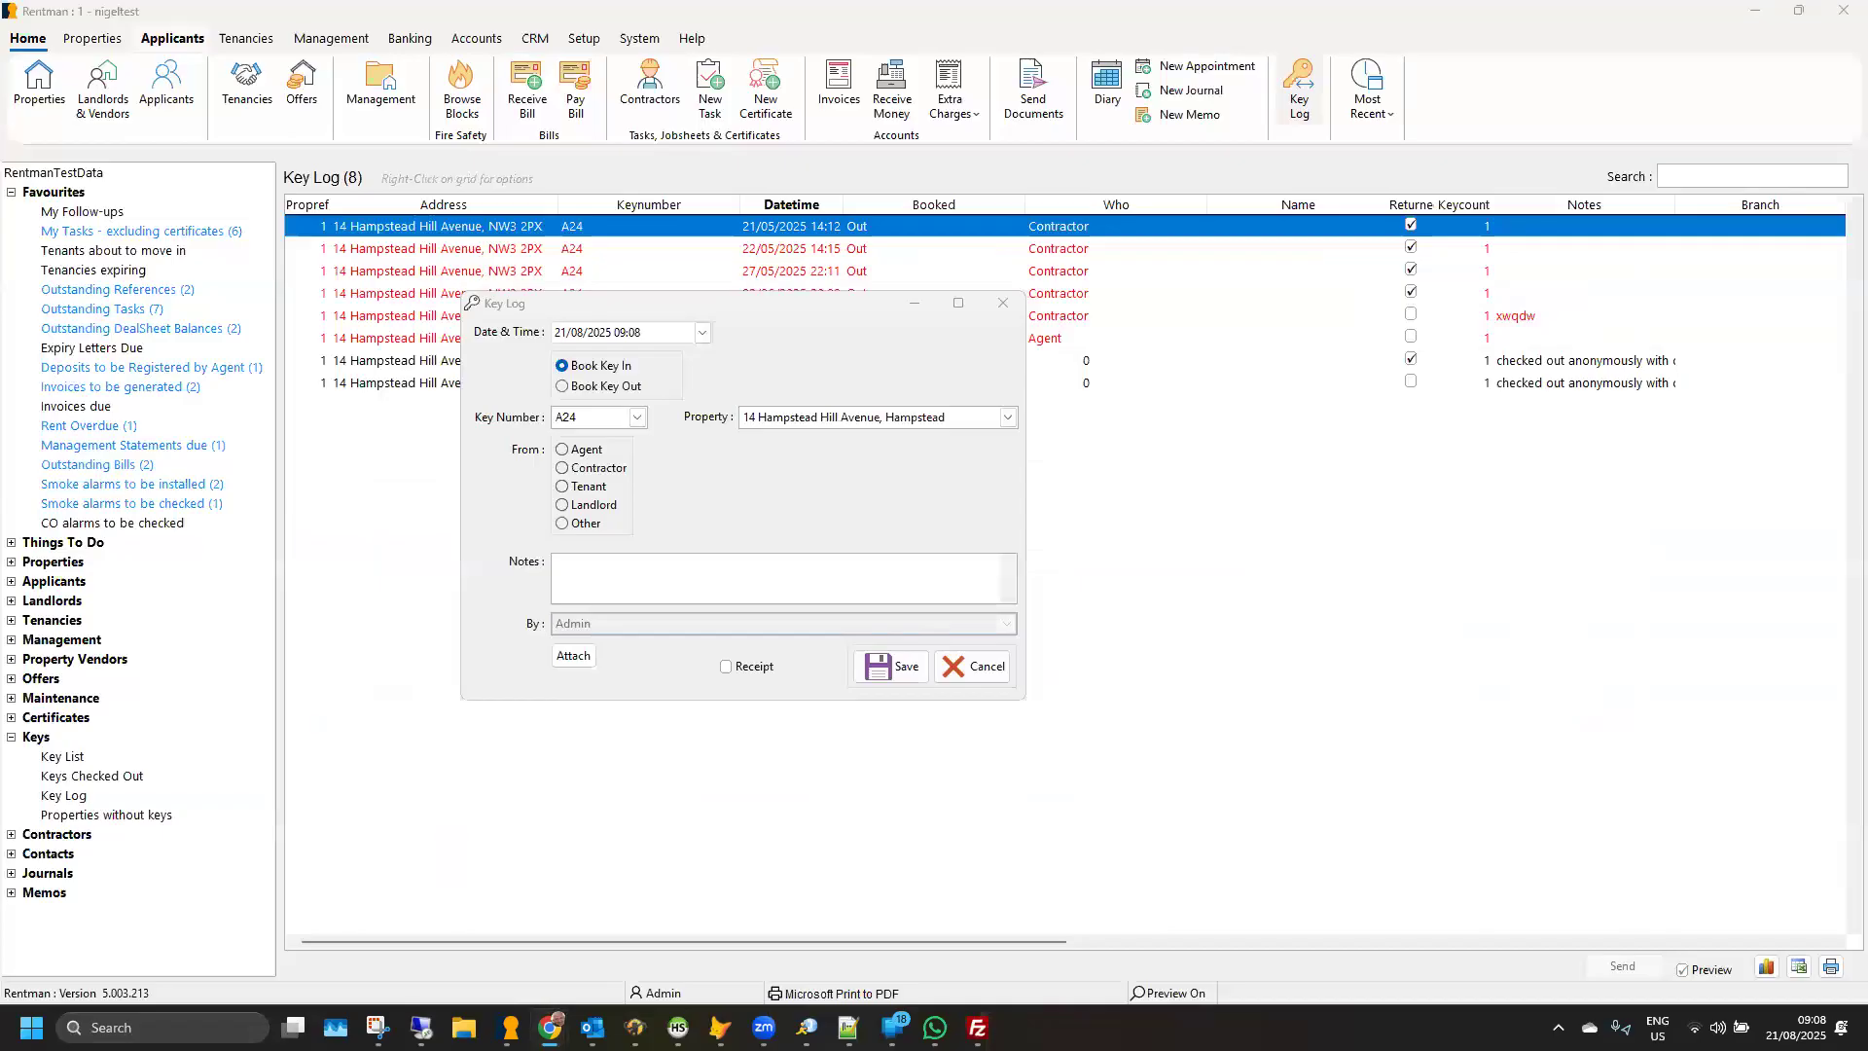
- Highlight the key number in the key booking form and cancel the entry without saving
{"action": "left_click", "coordinate": [591, 418]}
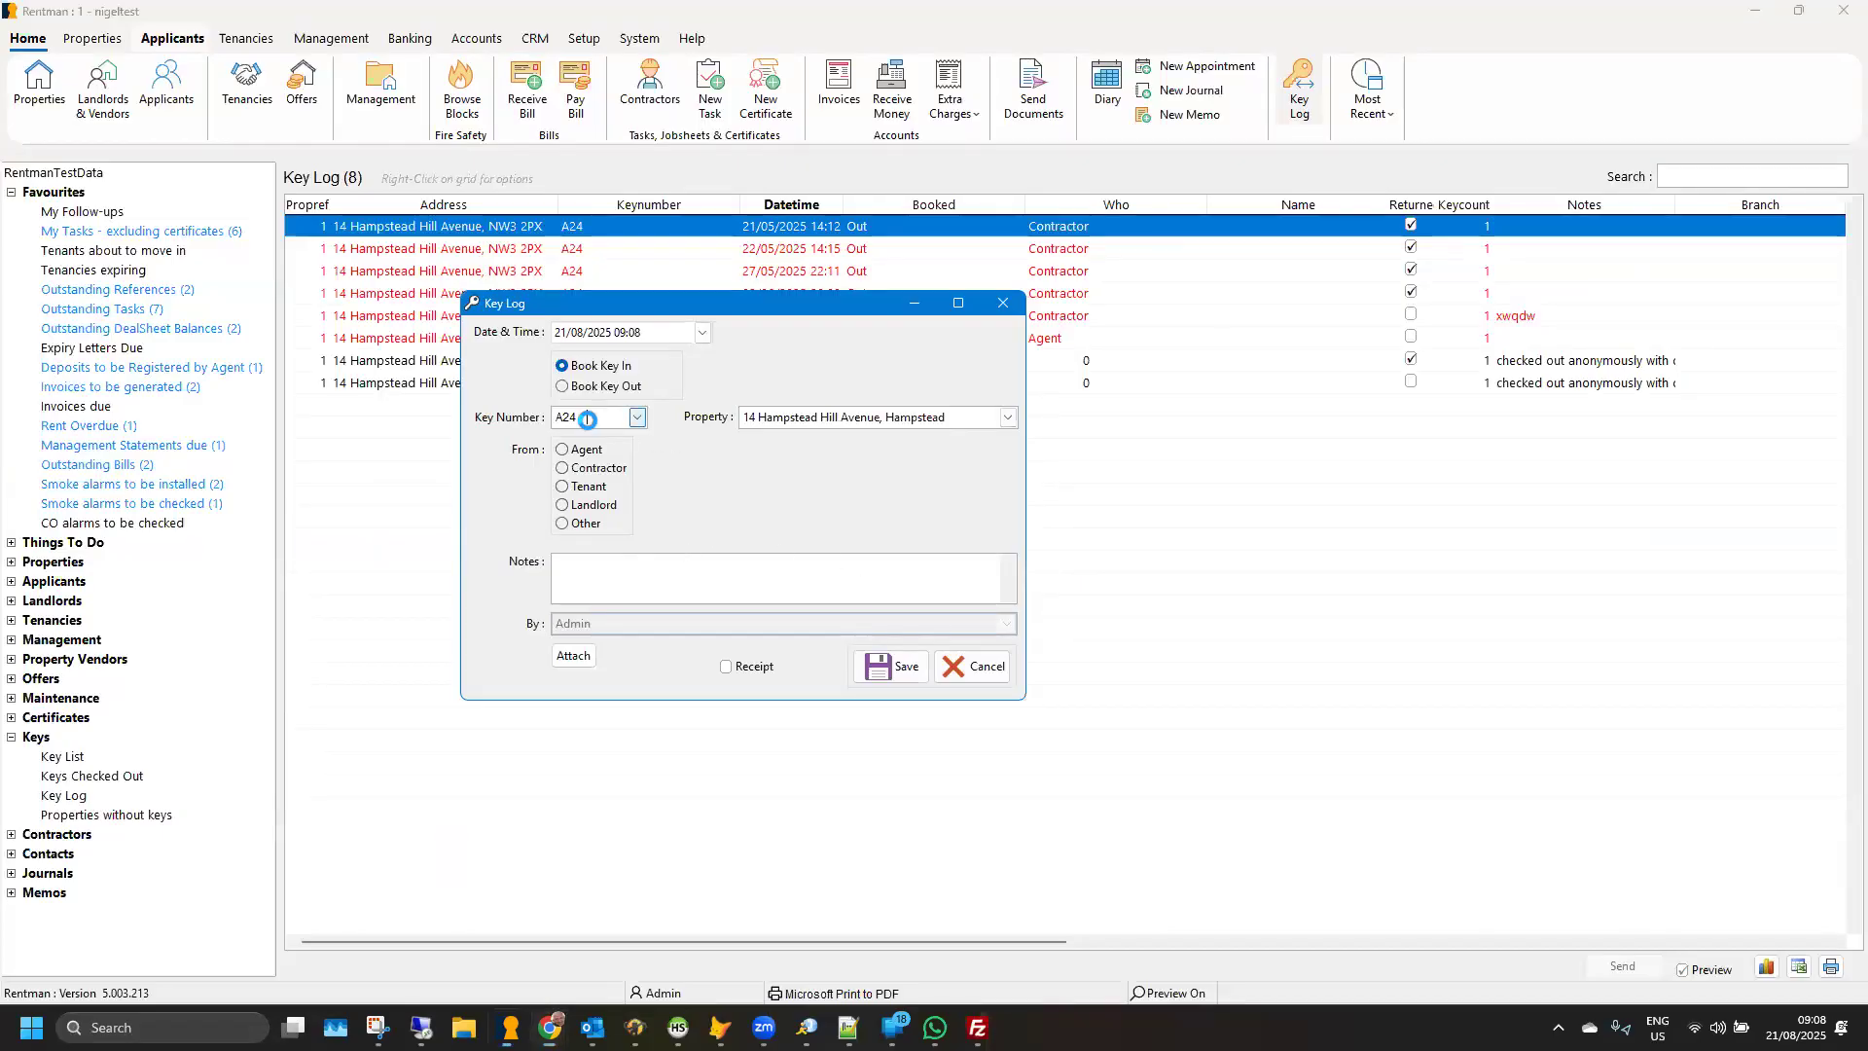
{"action": "double_click", "coordinate": [588, 419]}
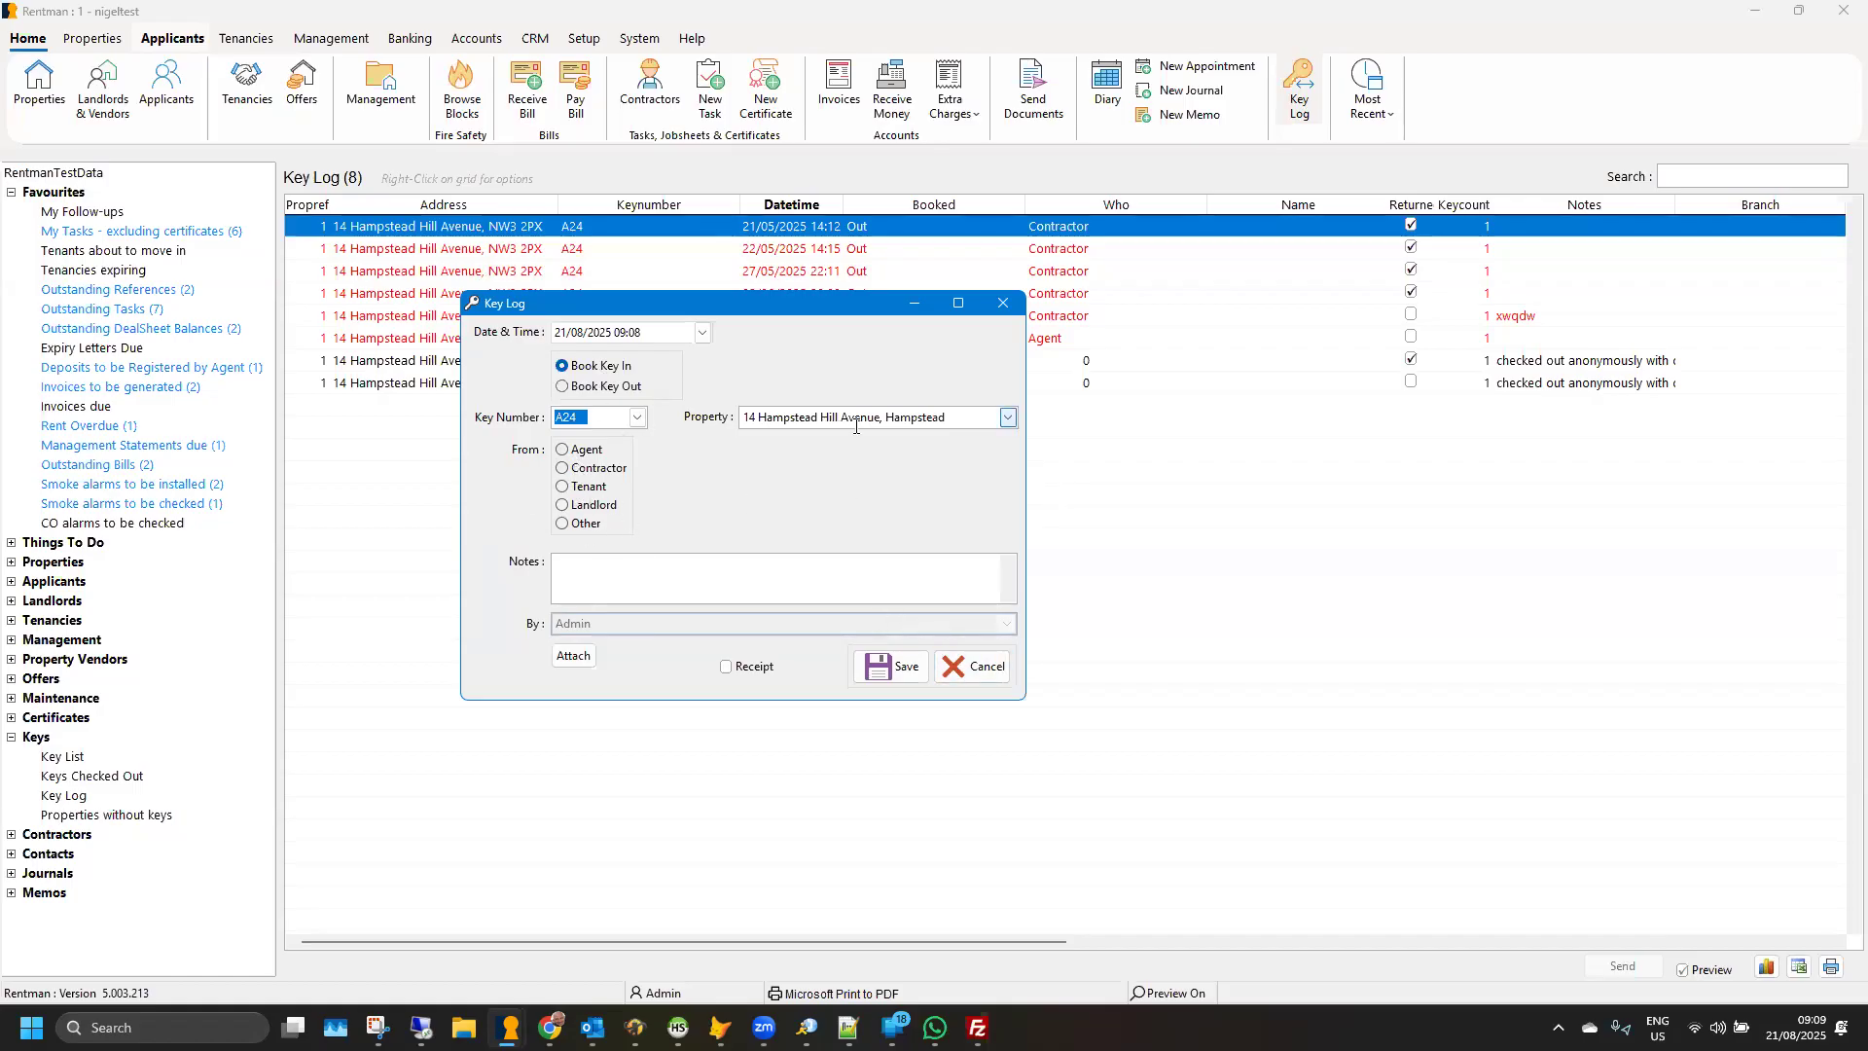
{"action": "left_click", "coordinate": [968, 666]}
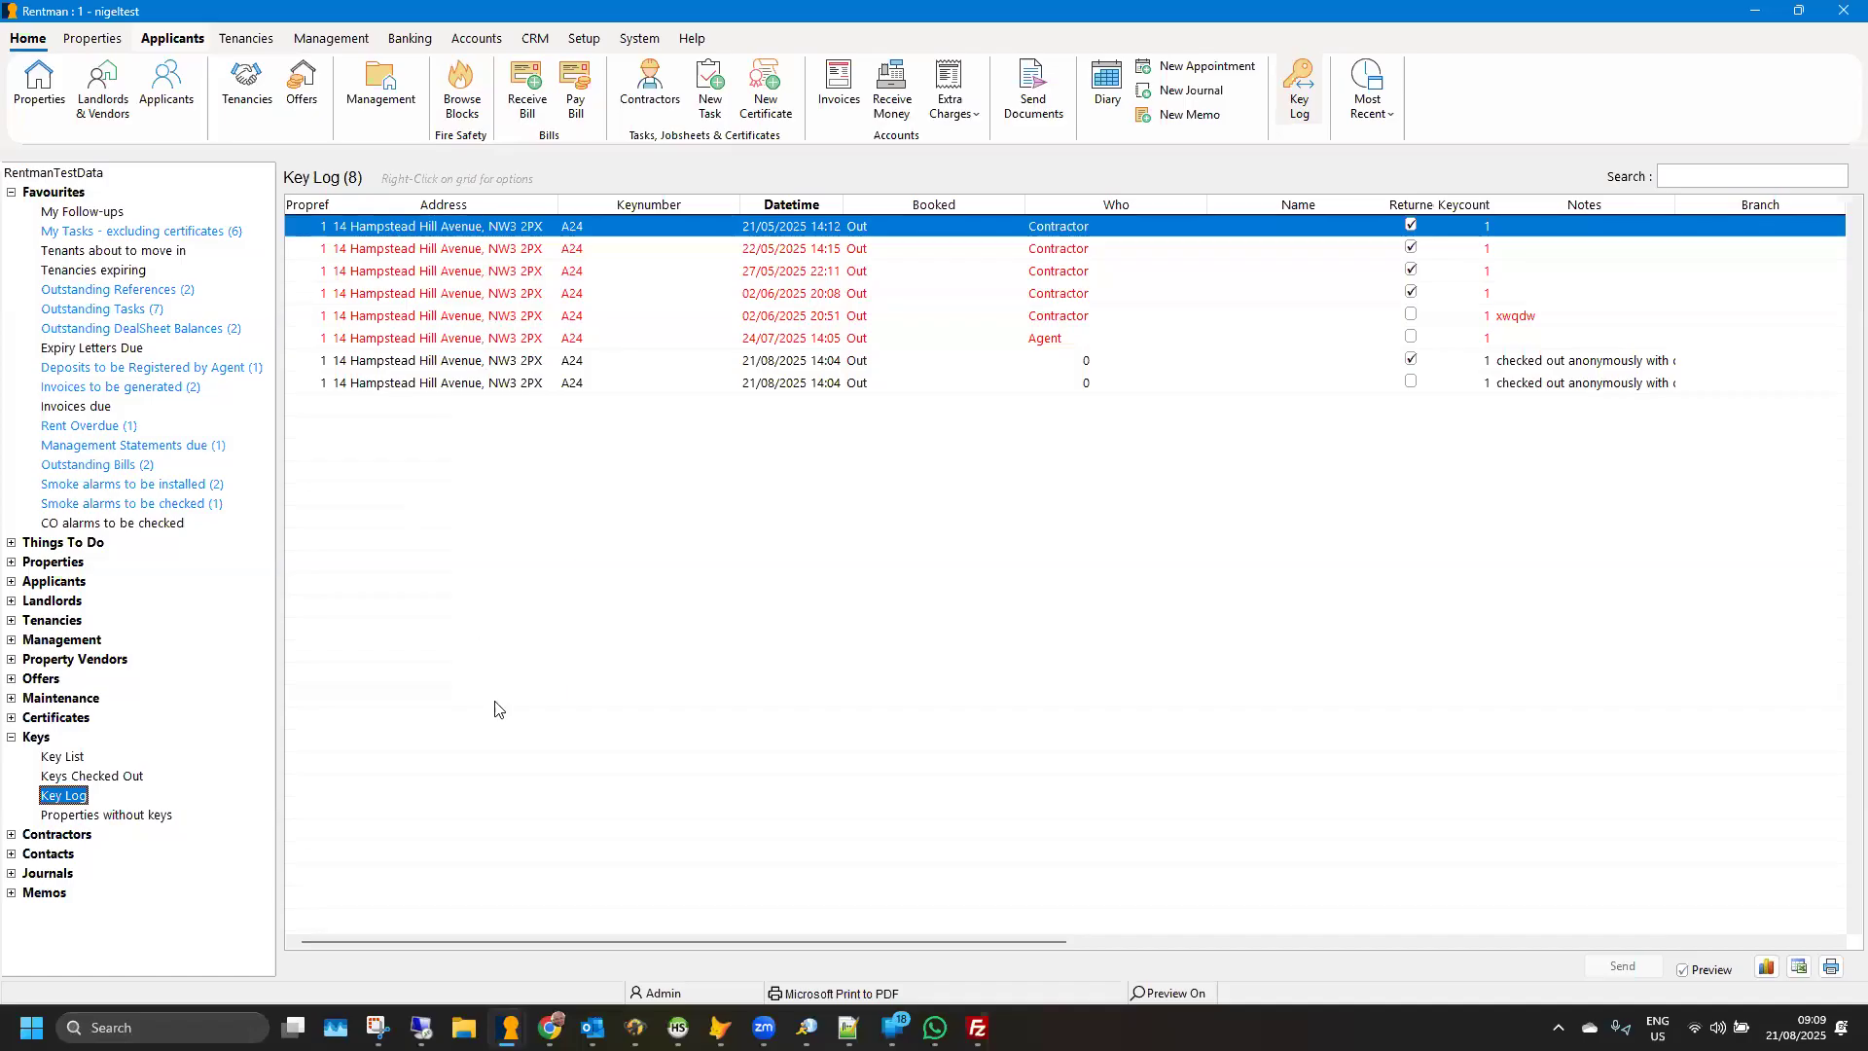
- Bring up the open property record to review its key details and QR code, and close the record
{"action": "mouse_move", "coordinate": [509, 1027]}
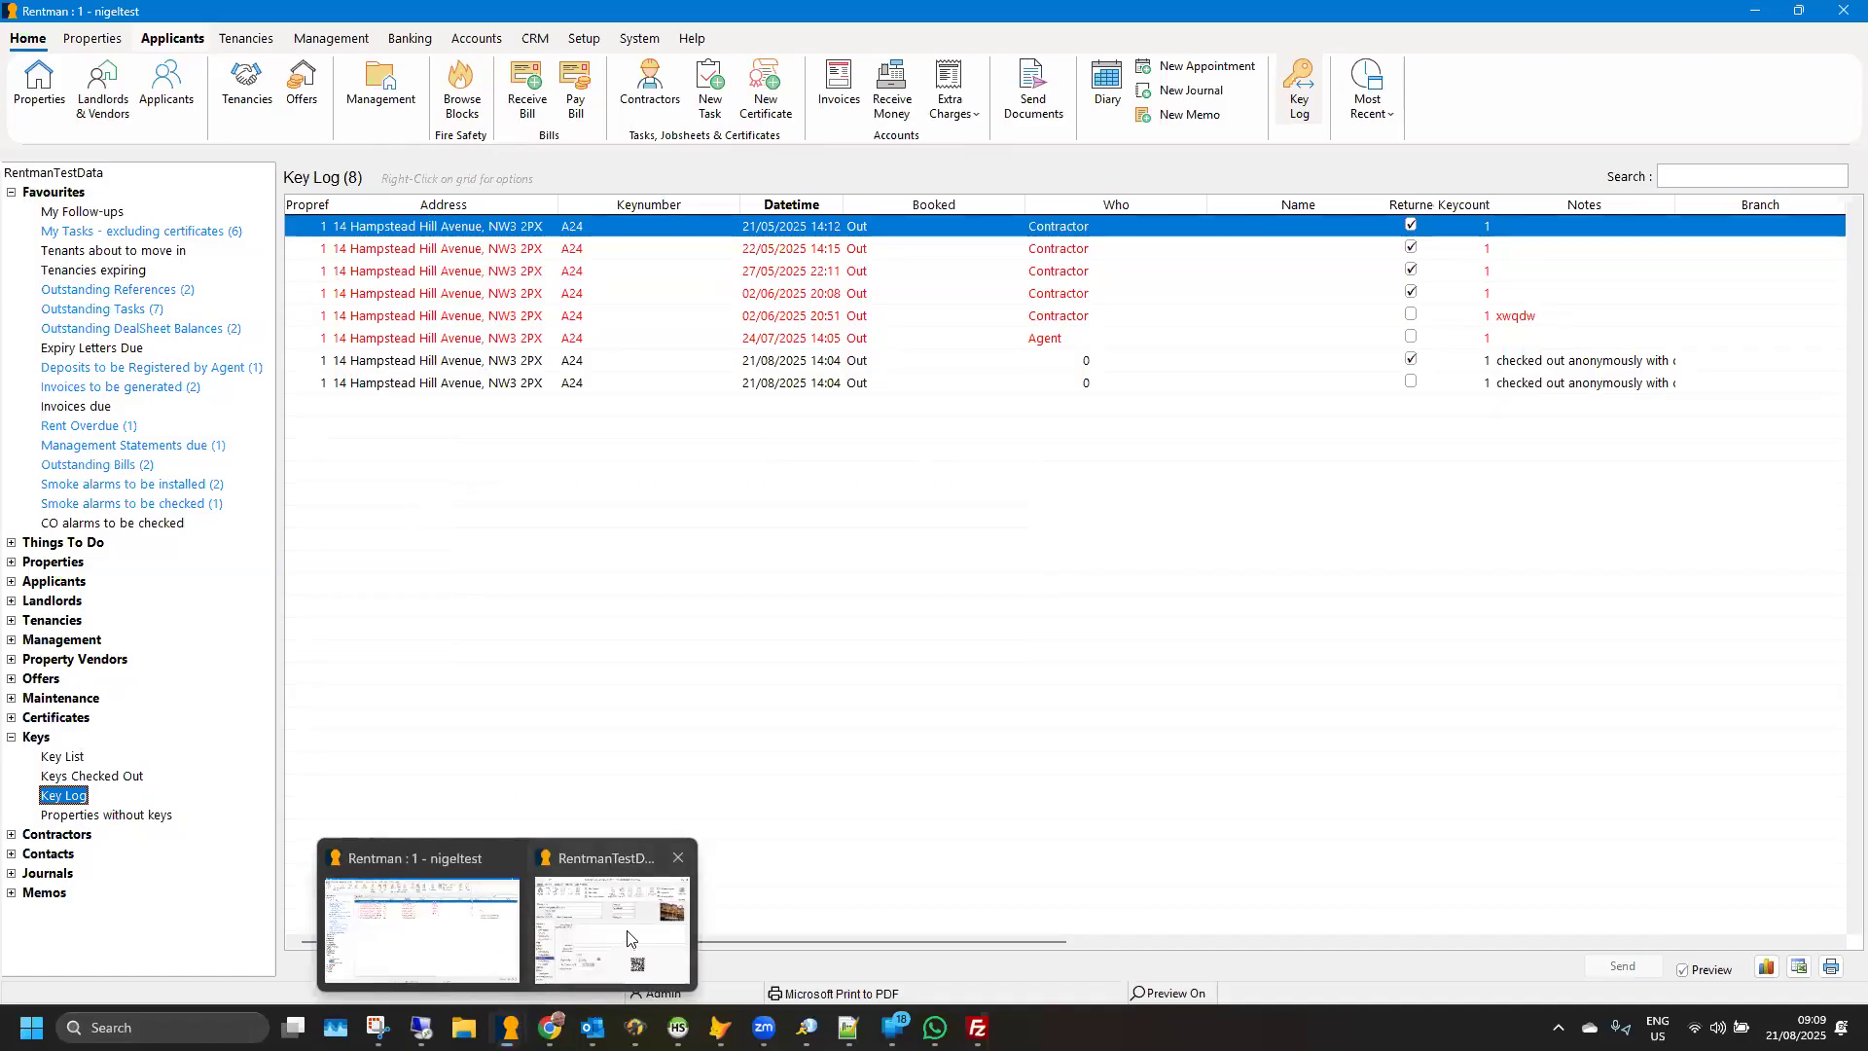
{"action": "left_click", "coordinate": [631, 934]}
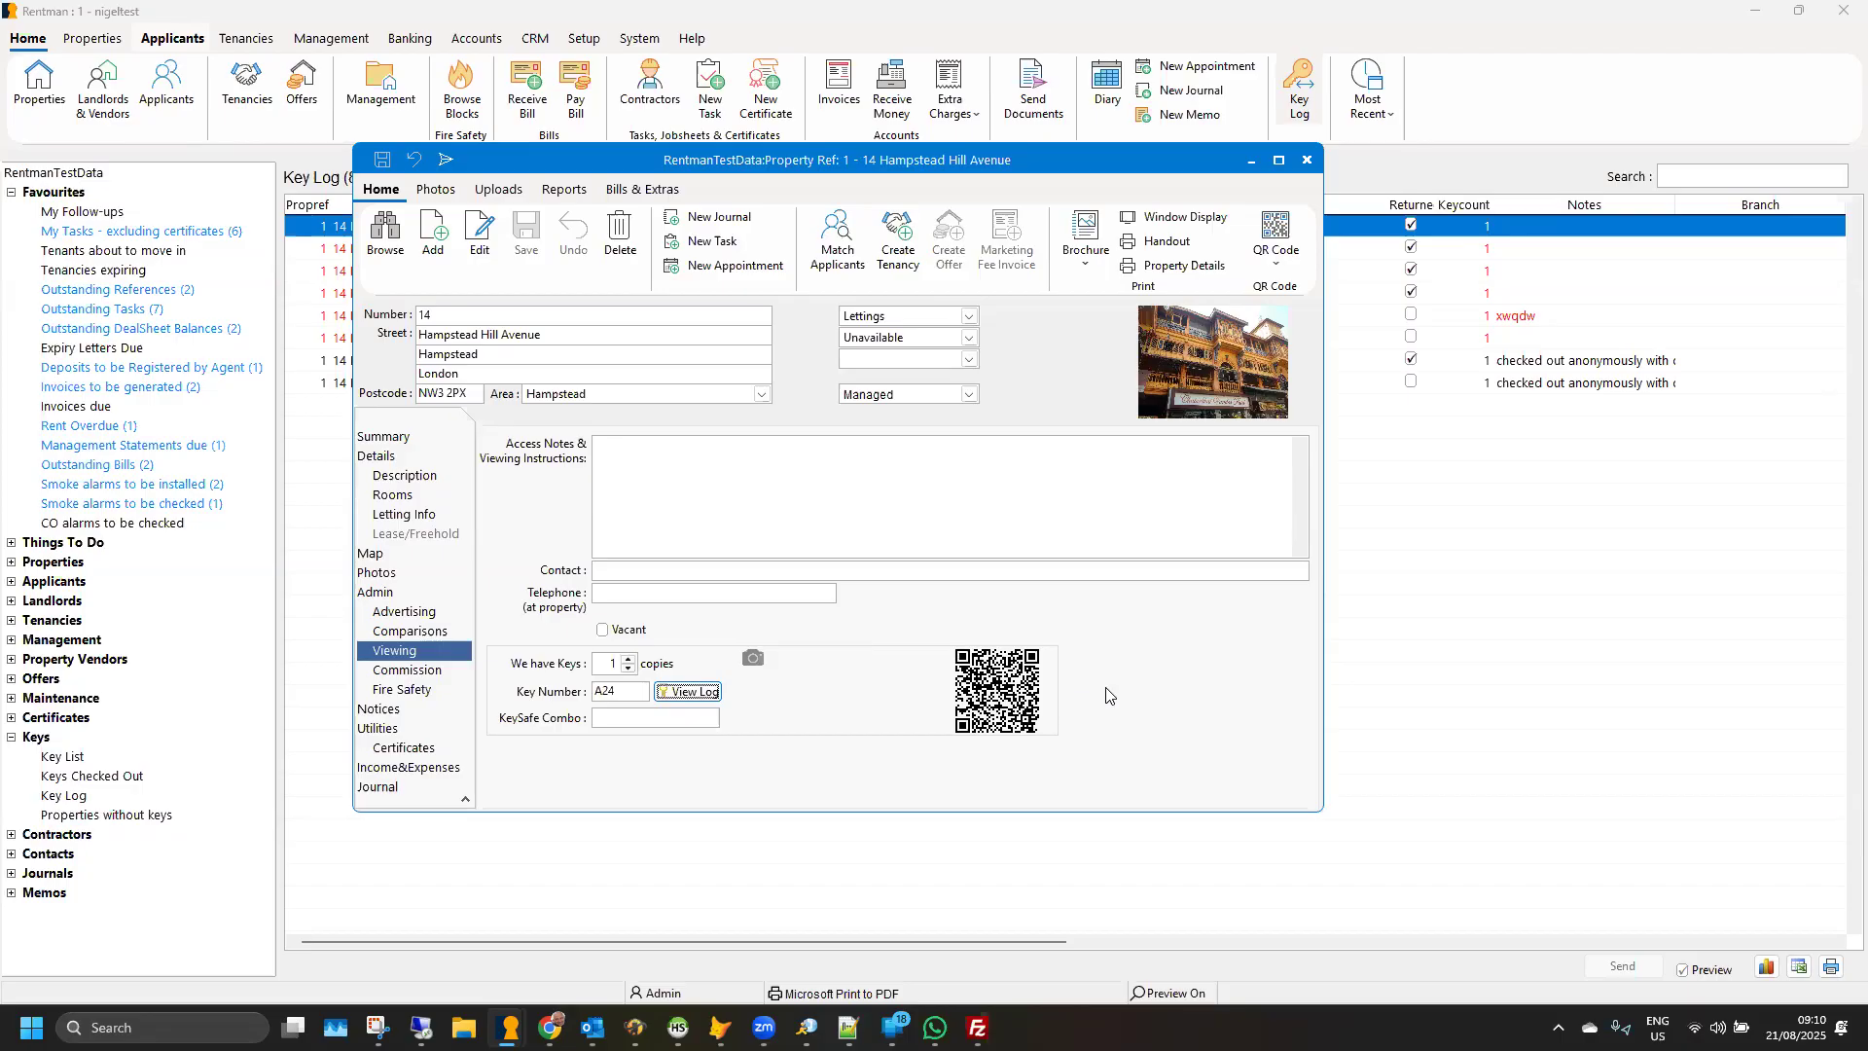
{"action": "left_click", "coordinate": [1307, 161]}
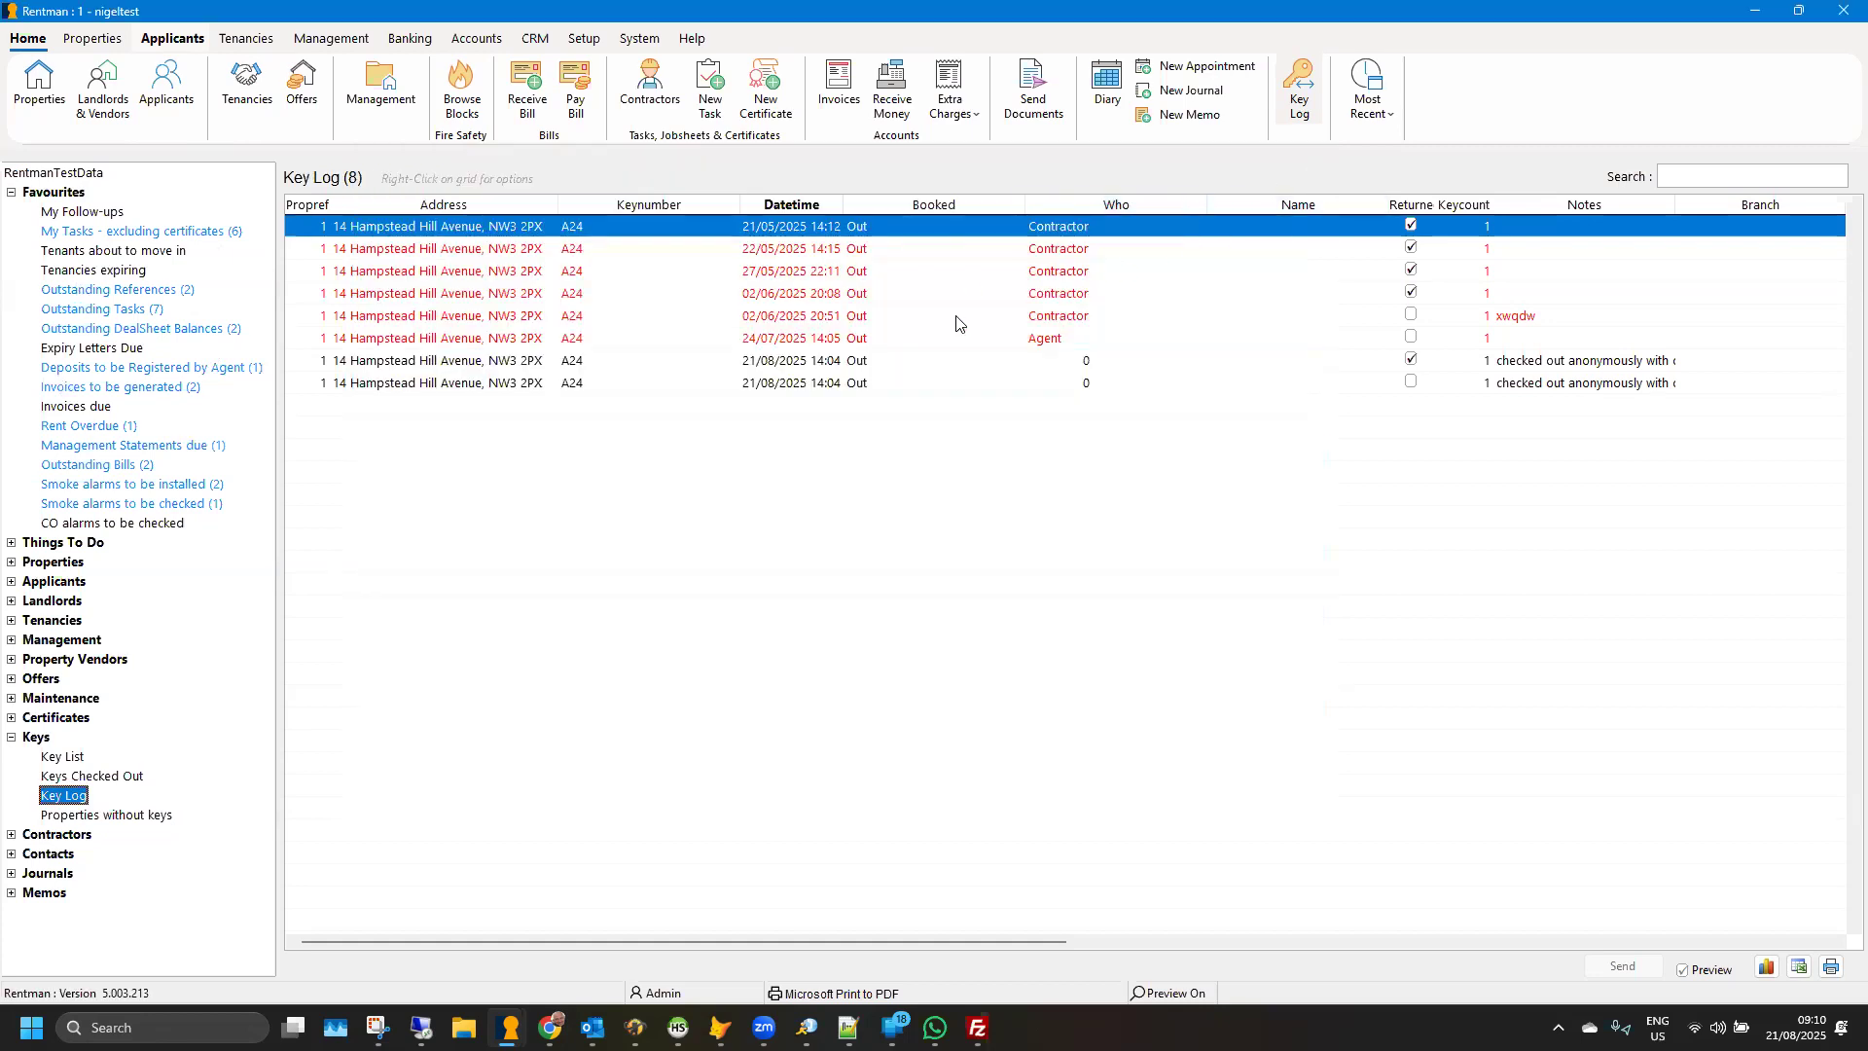
- Preview key fobs with prefix B for the number range 1 to 99, and close the print preview
{"action": "left_click", "coordinate": [96, 41]}
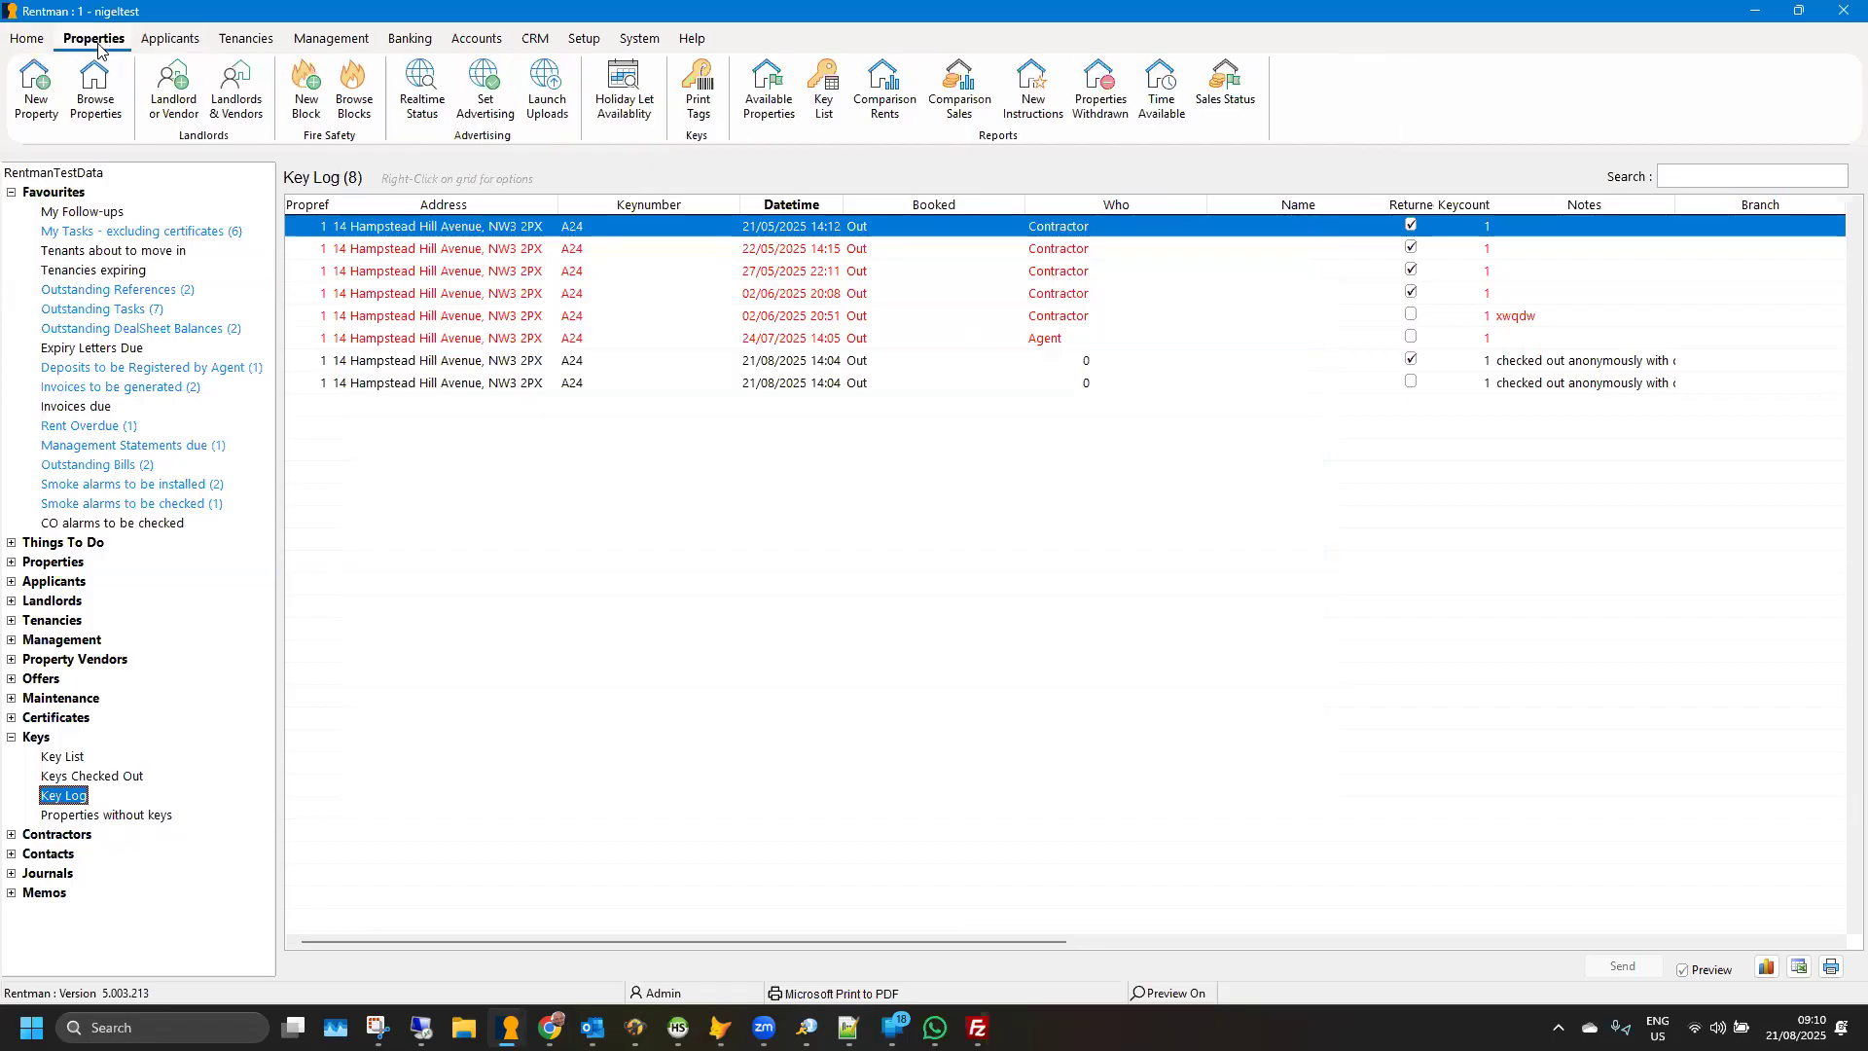
{"action": "left_click", "coordinate": [701, 85]}
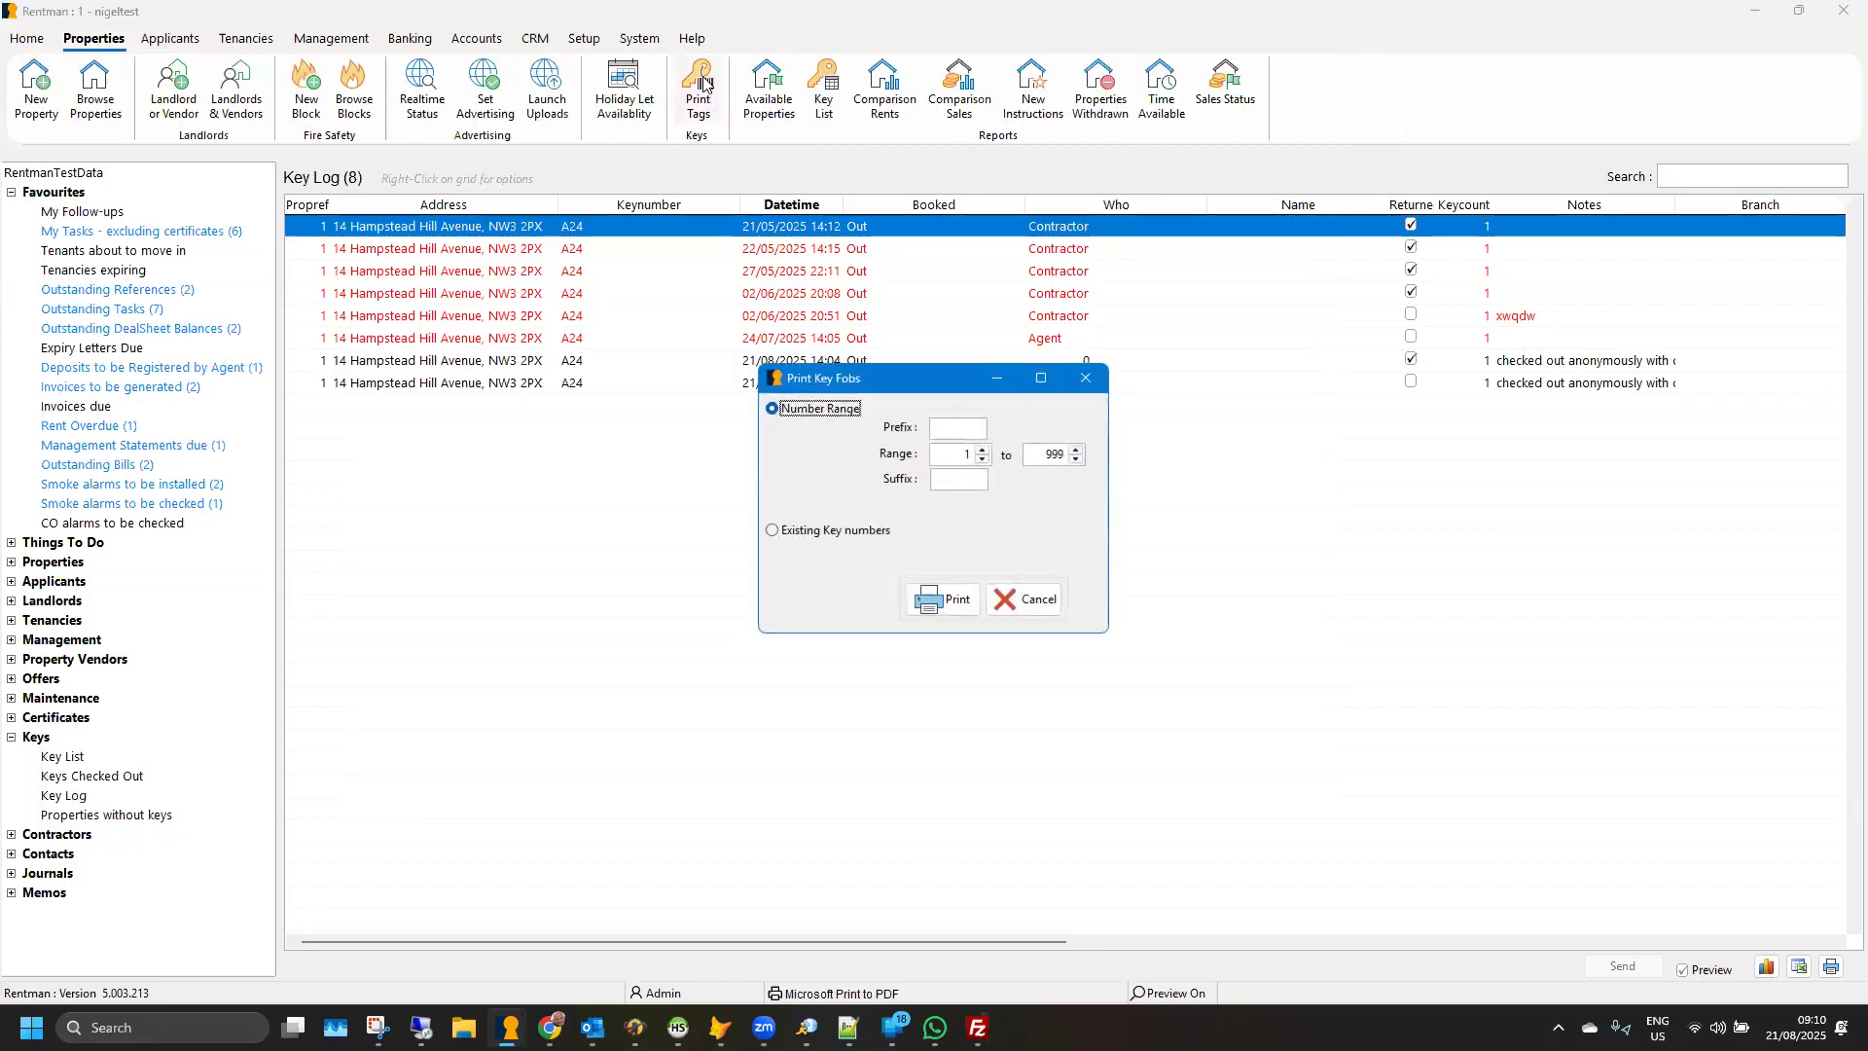
{"action": "left_click", "coordinate": [946, 427]}
{"action": "type", "text": "B"}
{"action": "double_click", "coordinate": [1073, 453]}
{"action": "key", "text": "BackSpace"}
{"action": "type", "text": "99"}
{"action": "left_click", "coordinate": [951, 595]}
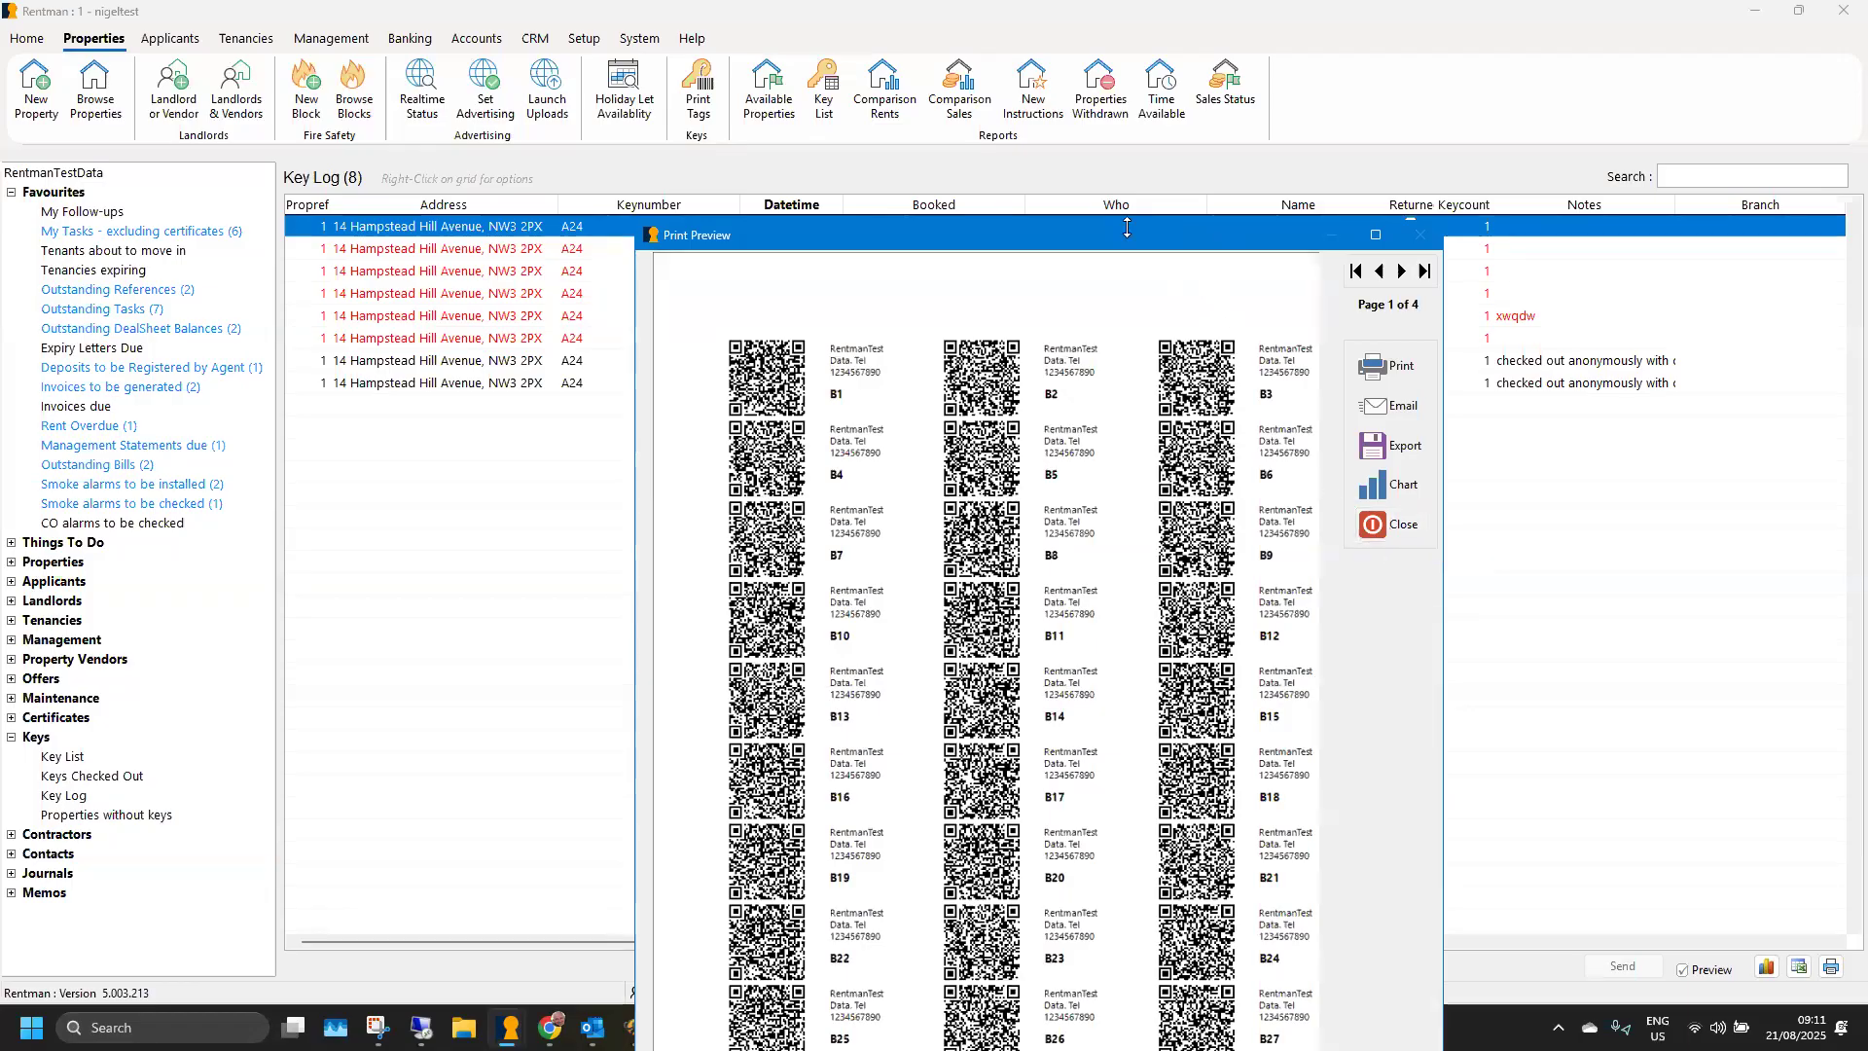
{"action": "left_click_drag", "start_coordinate": [1126, 226], "coordinate": [1126, 160]}
{"action": "left_click", "coordinate": [1393, 459]}
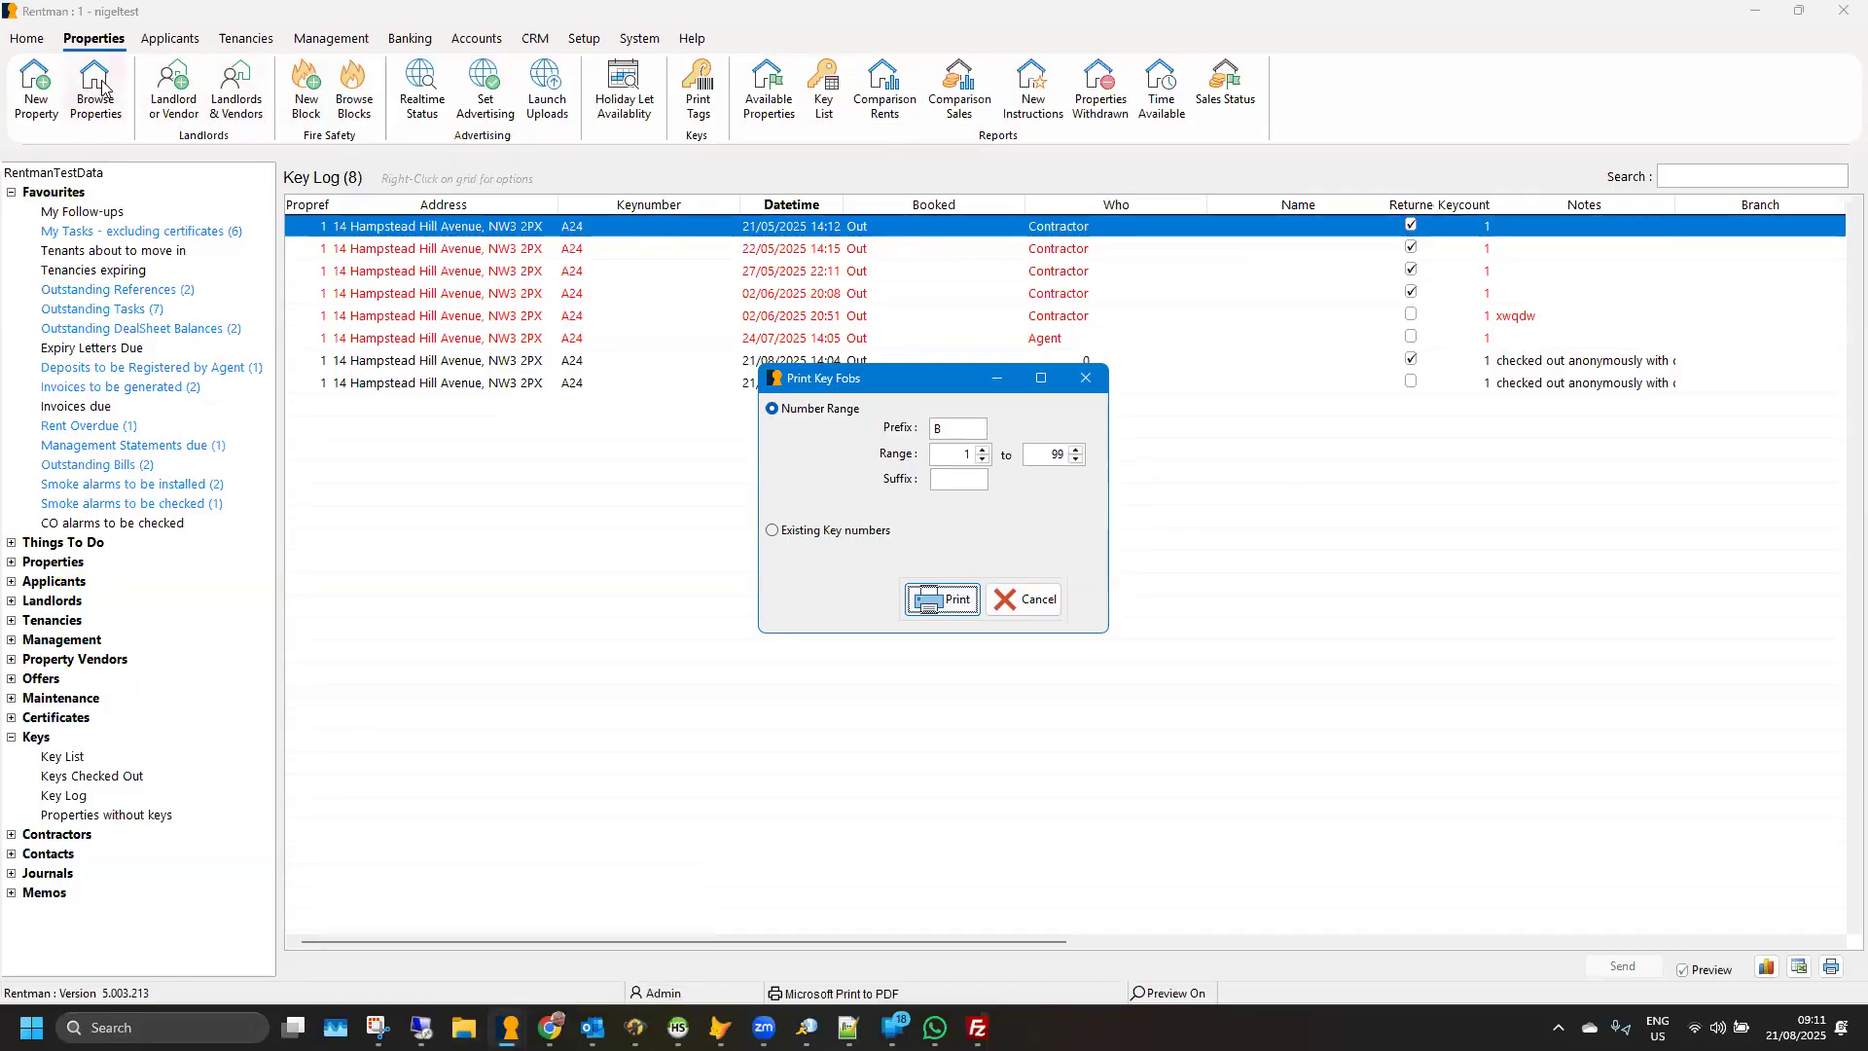
- Open the property record that holds key A24 and show its viewing details
{"action": "key", "text": "Escape"}
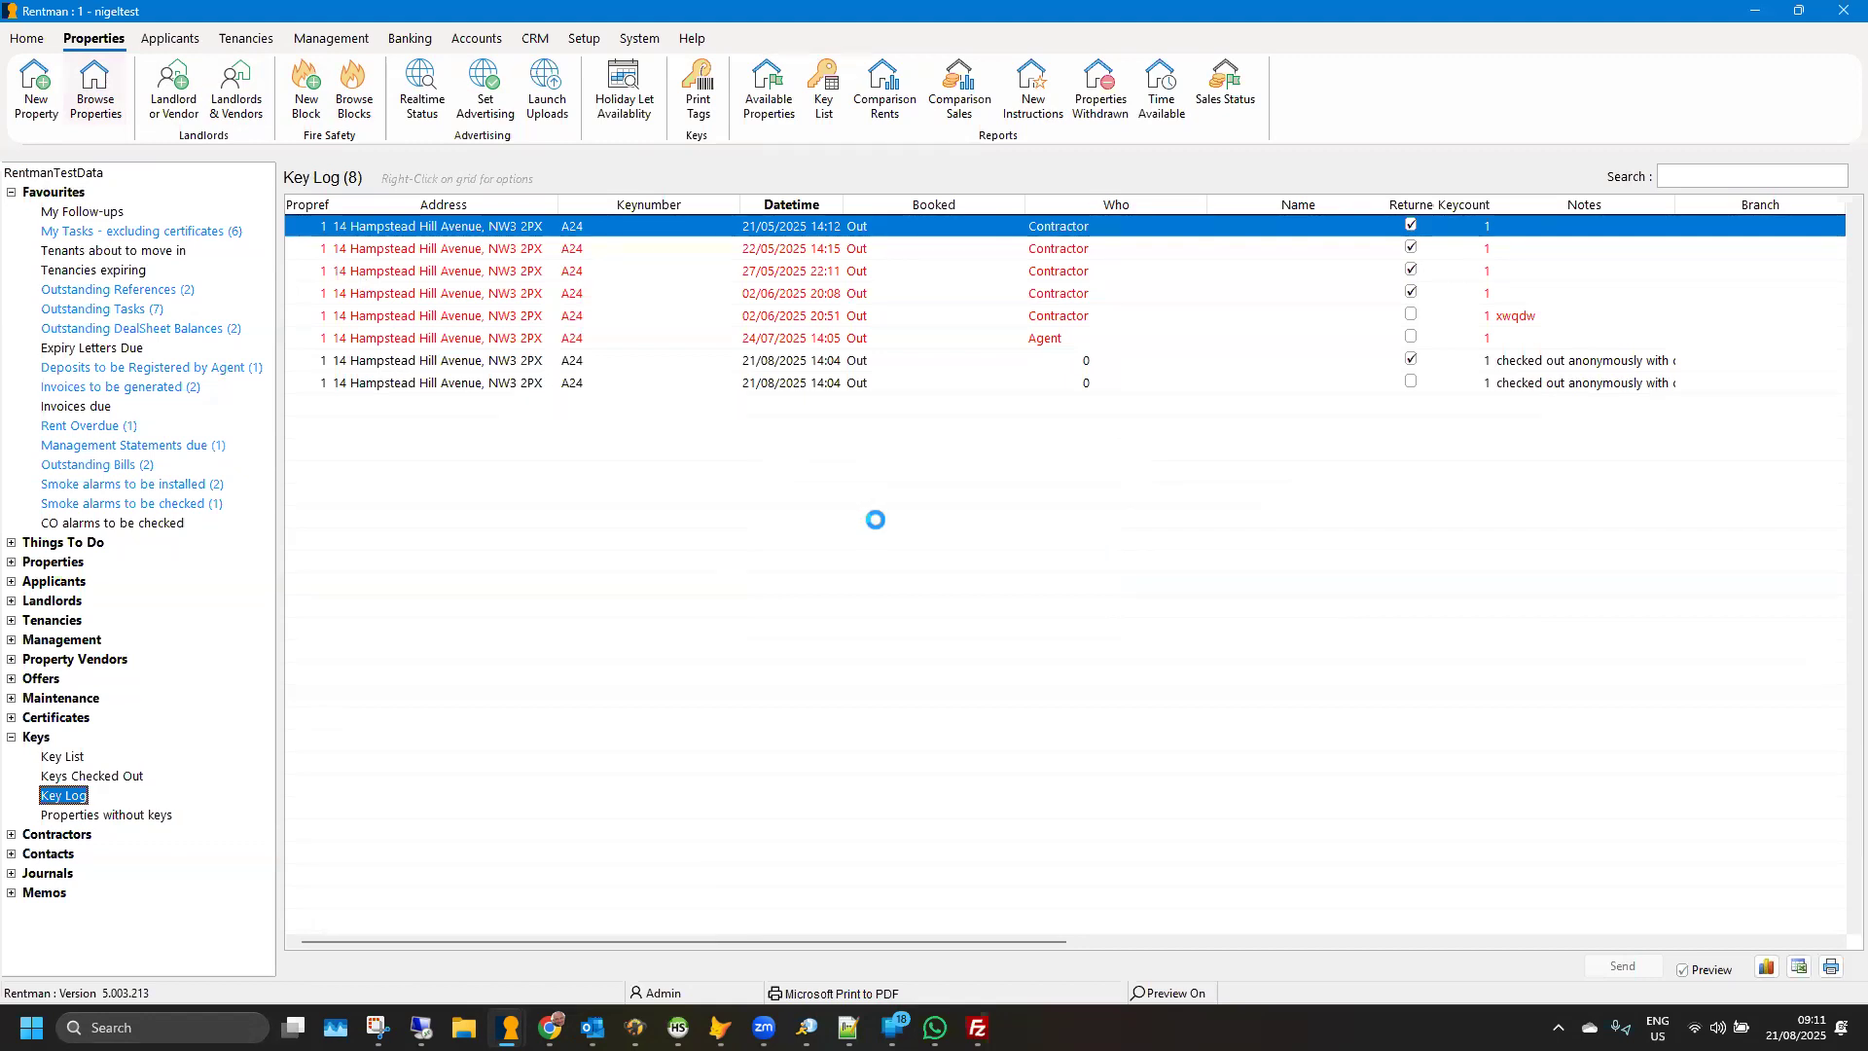
{"action": "double_click", "coordinate": [852, 490]}
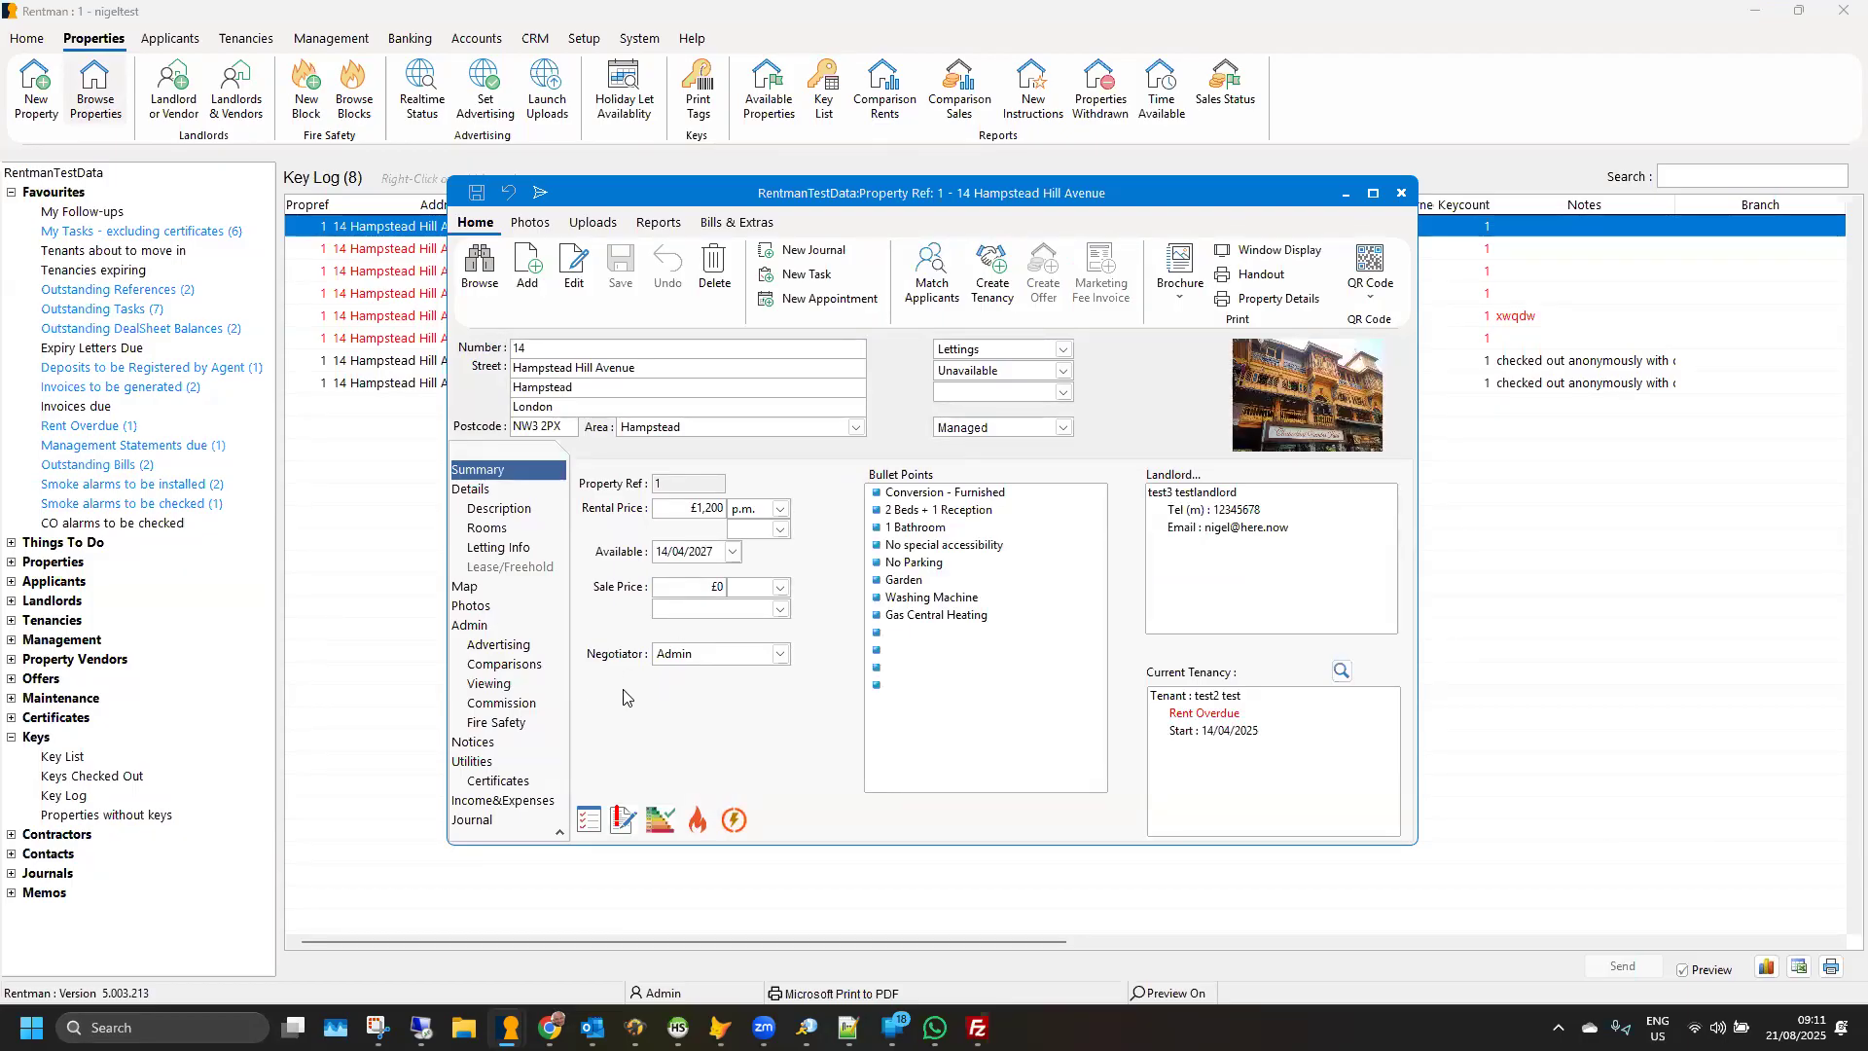
{"action": "left_click", "coordinate": [519, 685]}
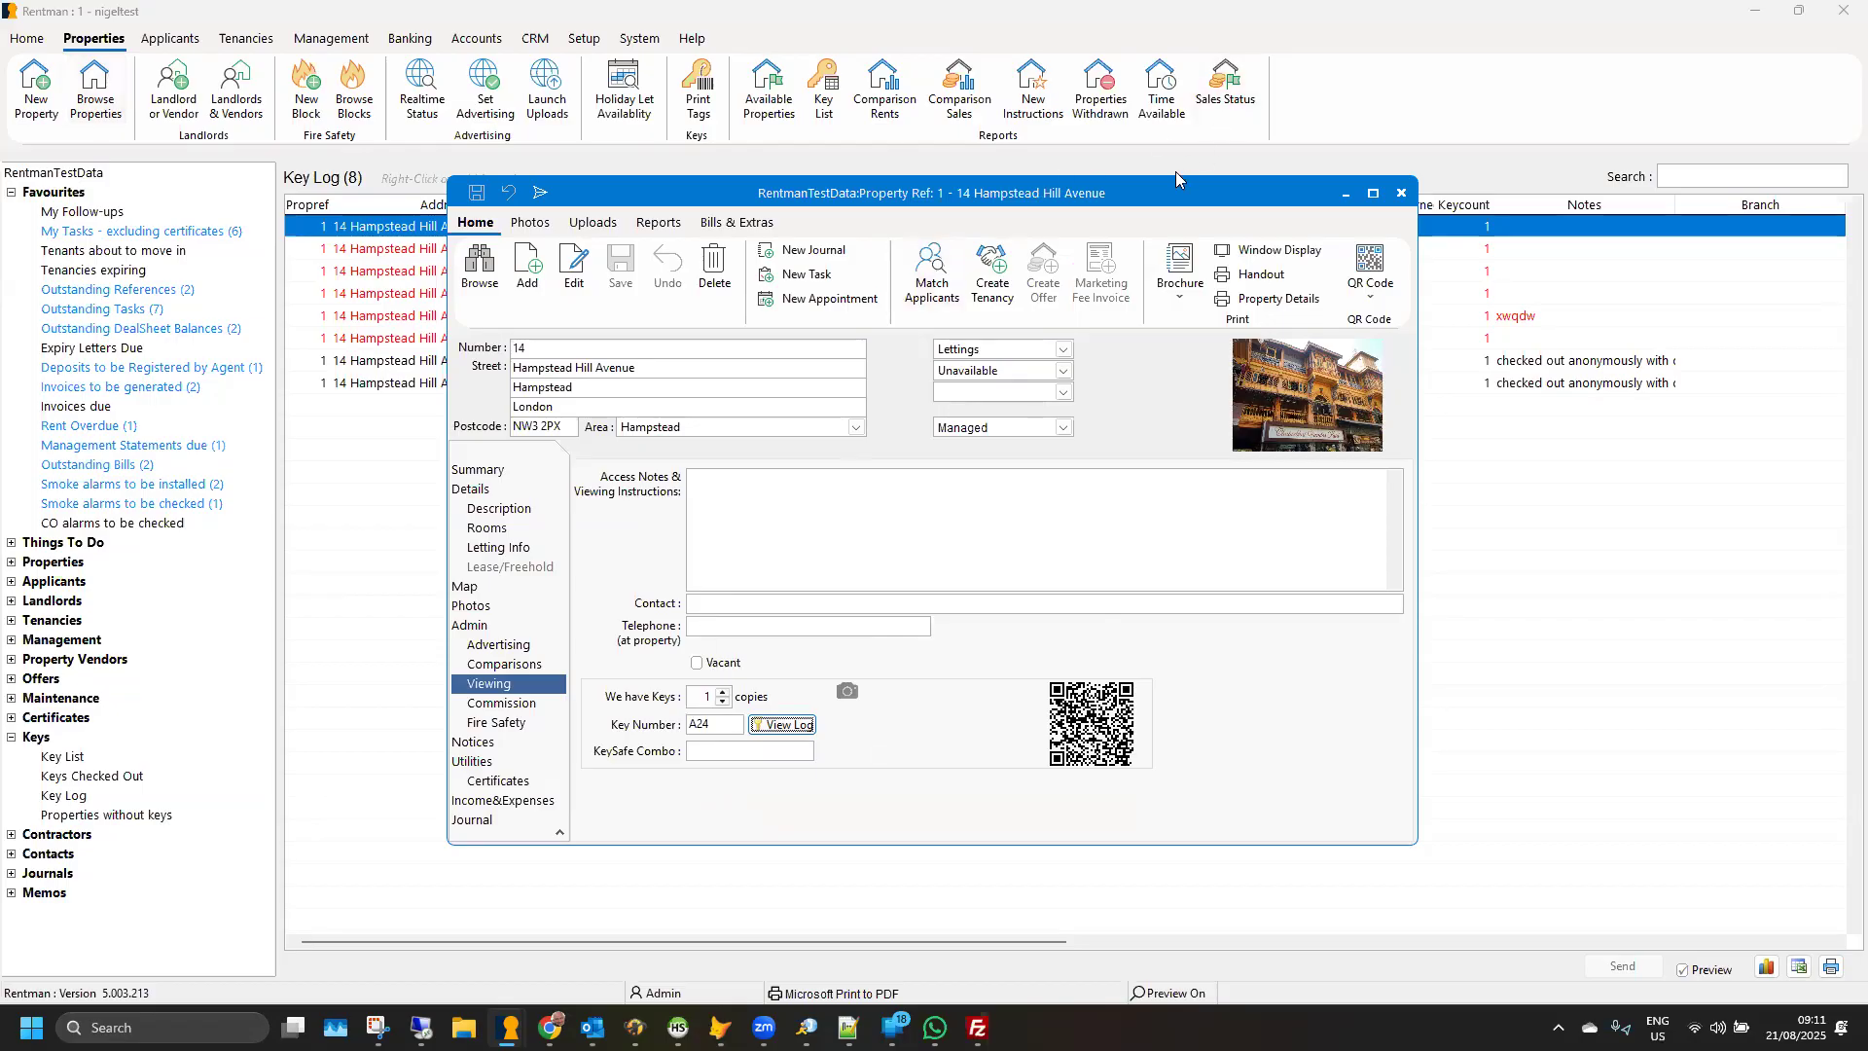
- Open the 12:00 Valuation appointment from the diary to check its key notice, and close the appointment and diary
{"action": "left_click", "coordinate": [27, 39]}
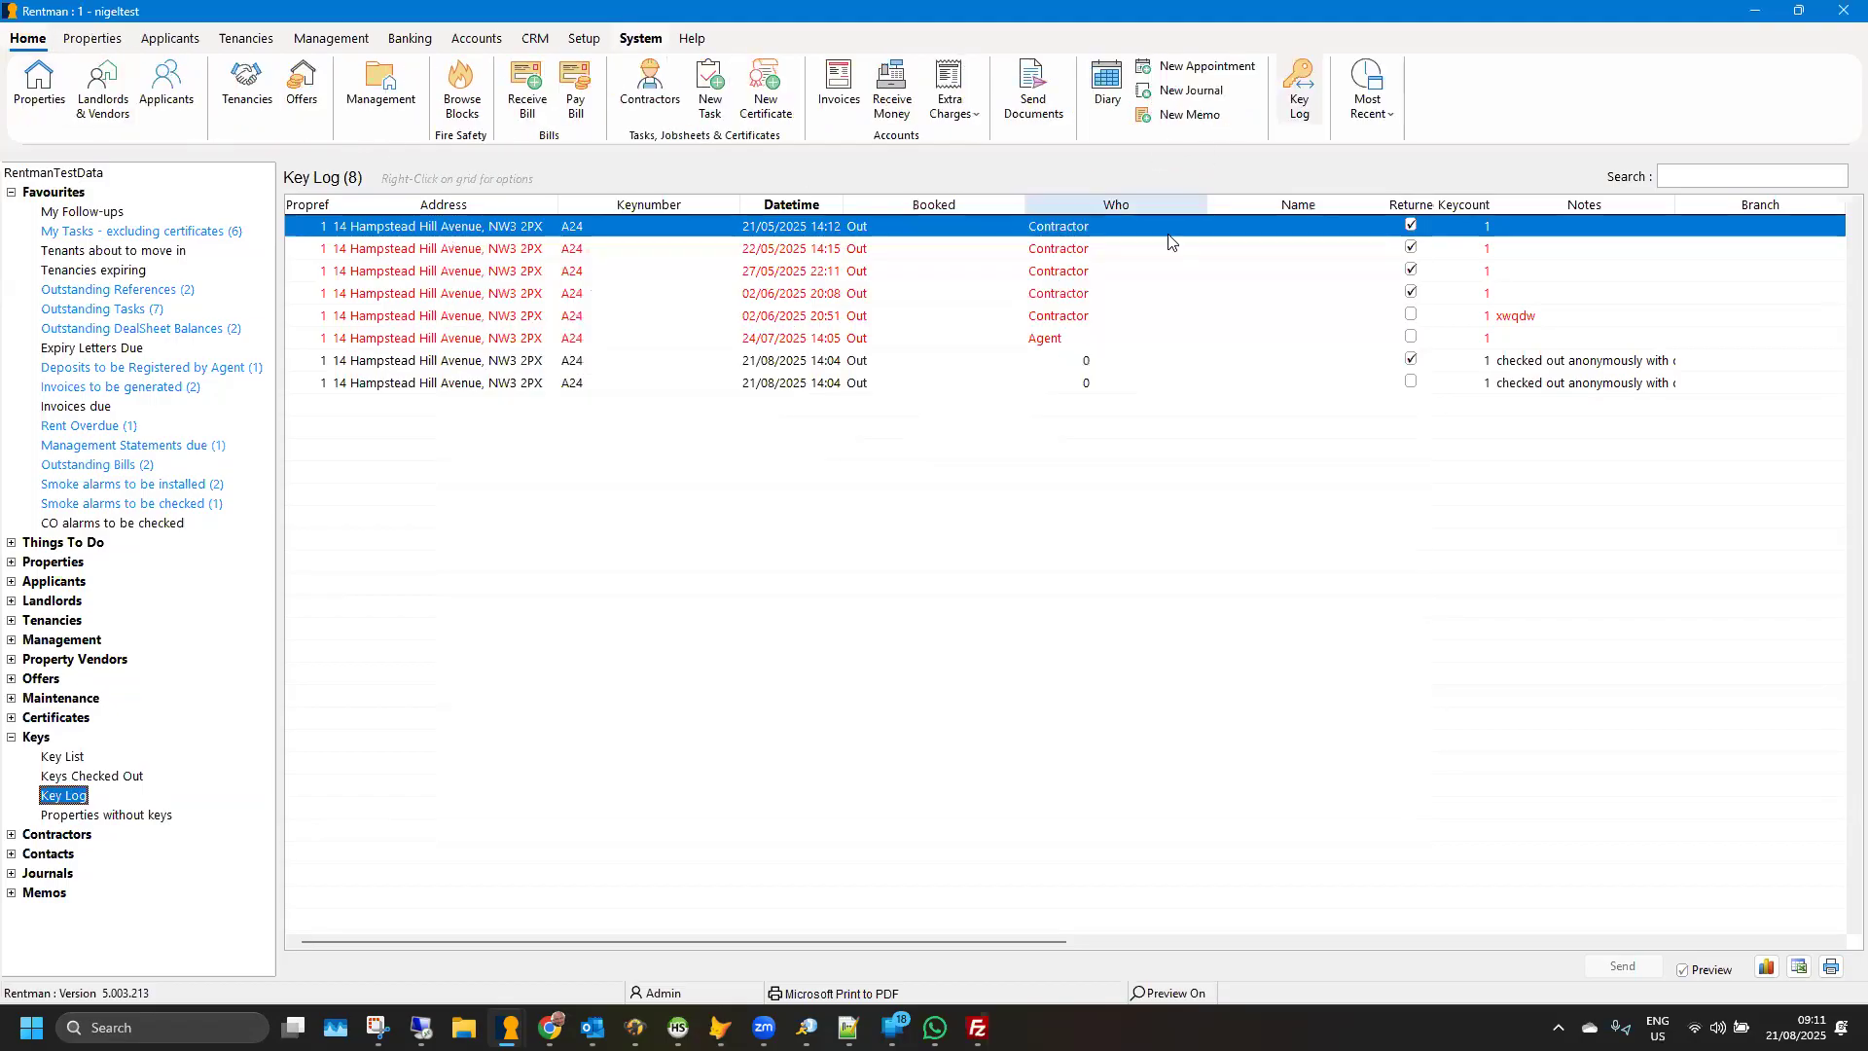
{"action": "left_click", "coordinate": [1107, 83]}
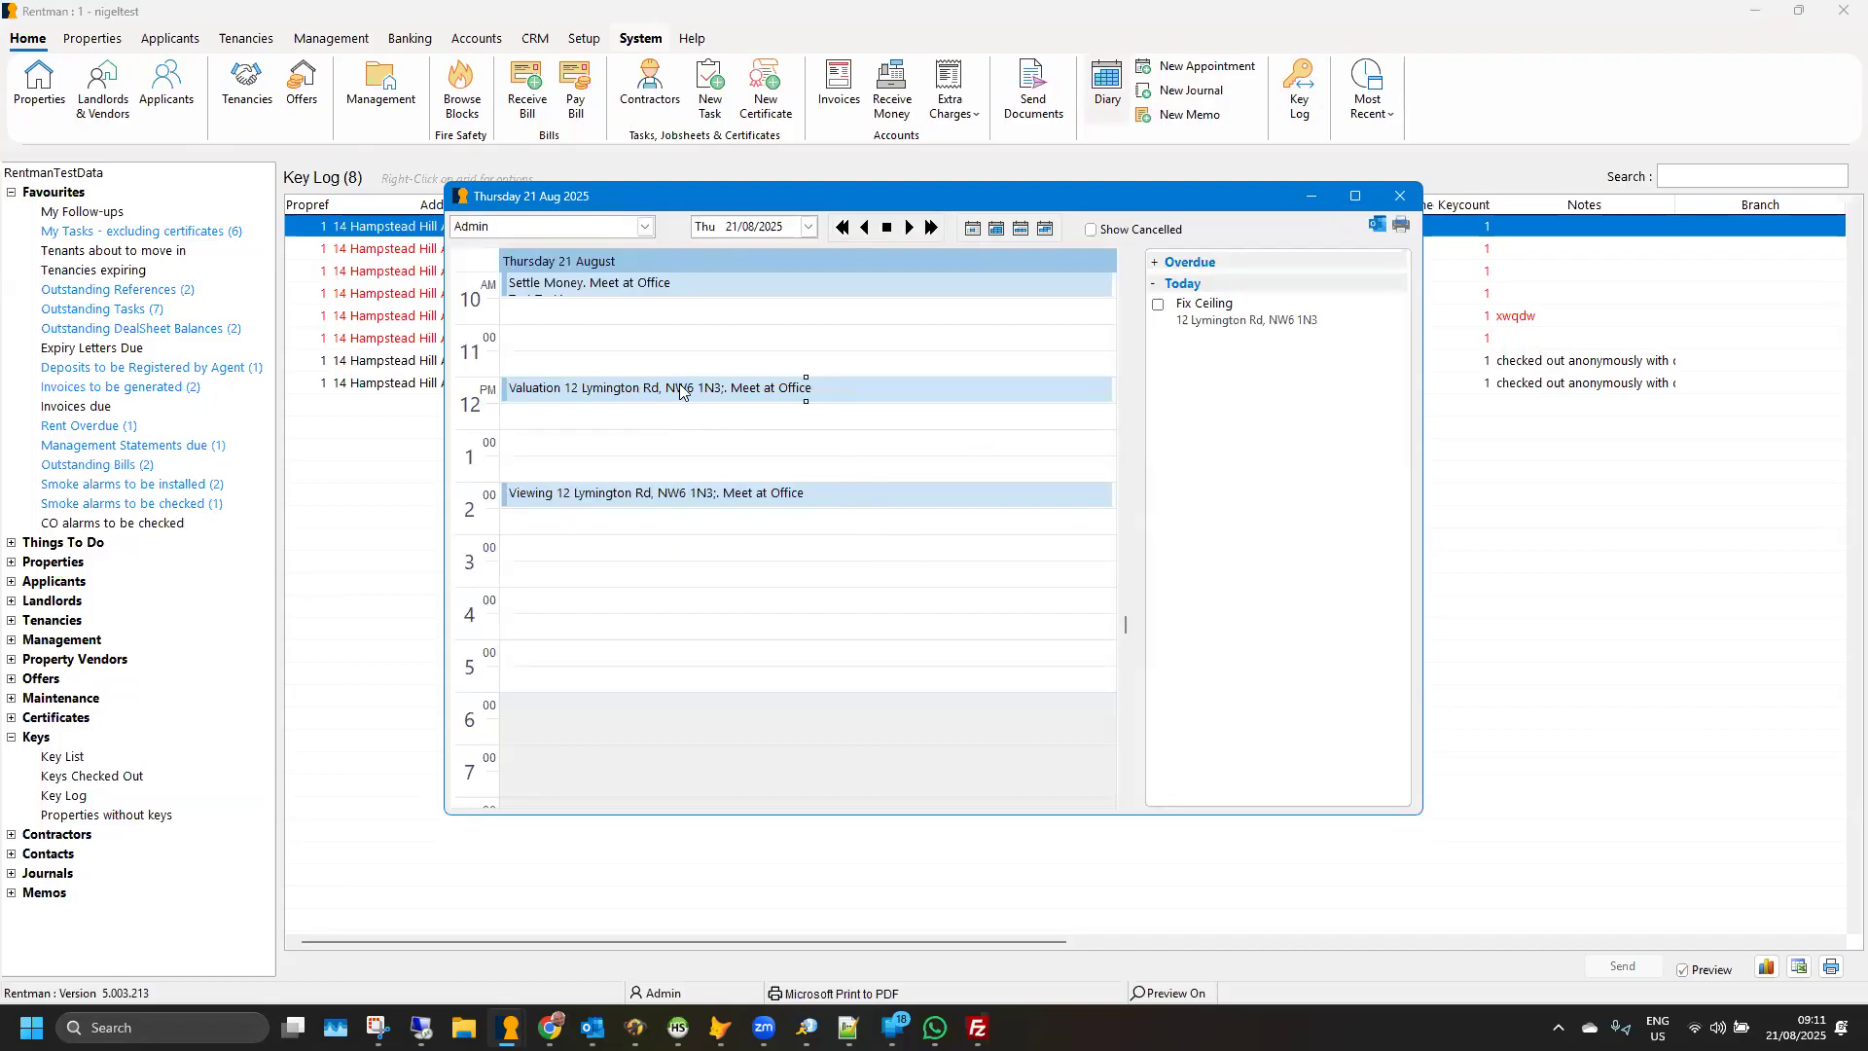
{"action": "double_click", "coordinate": [679, 387]}
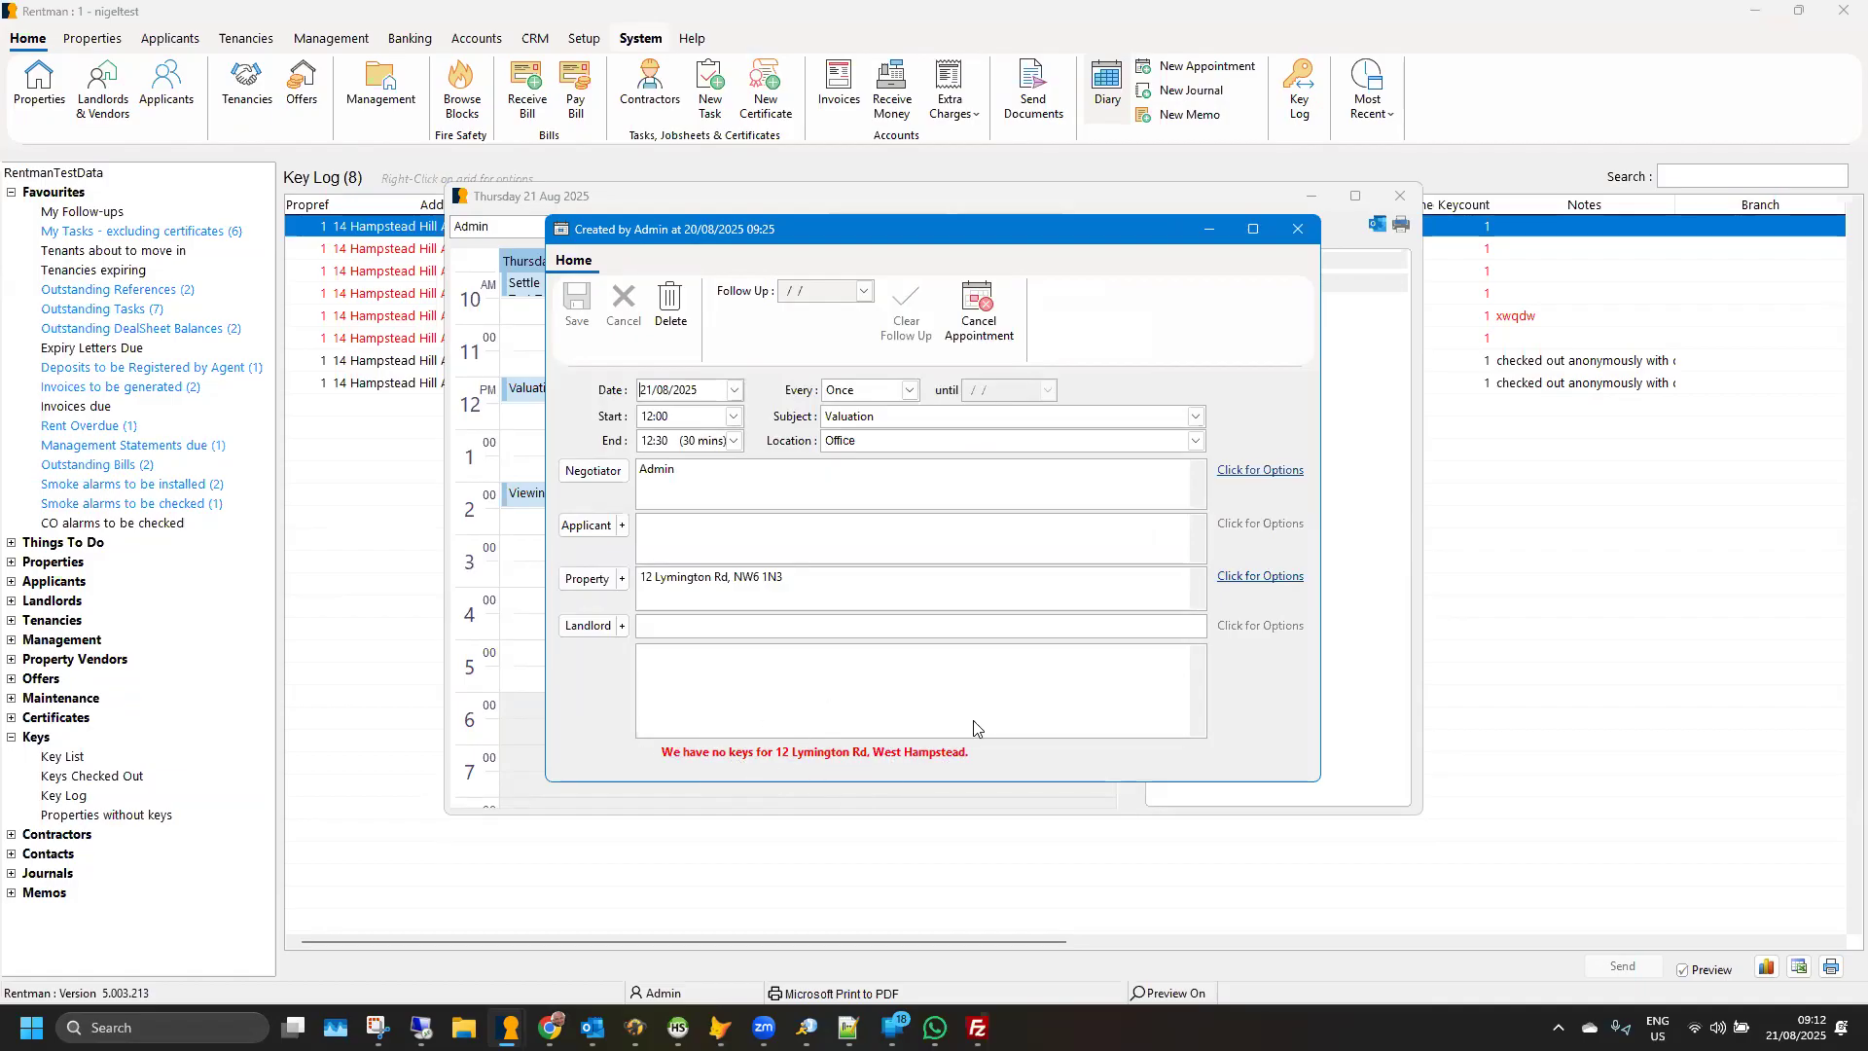
{"action": "left_click", "coordinate": [1292, 237]}
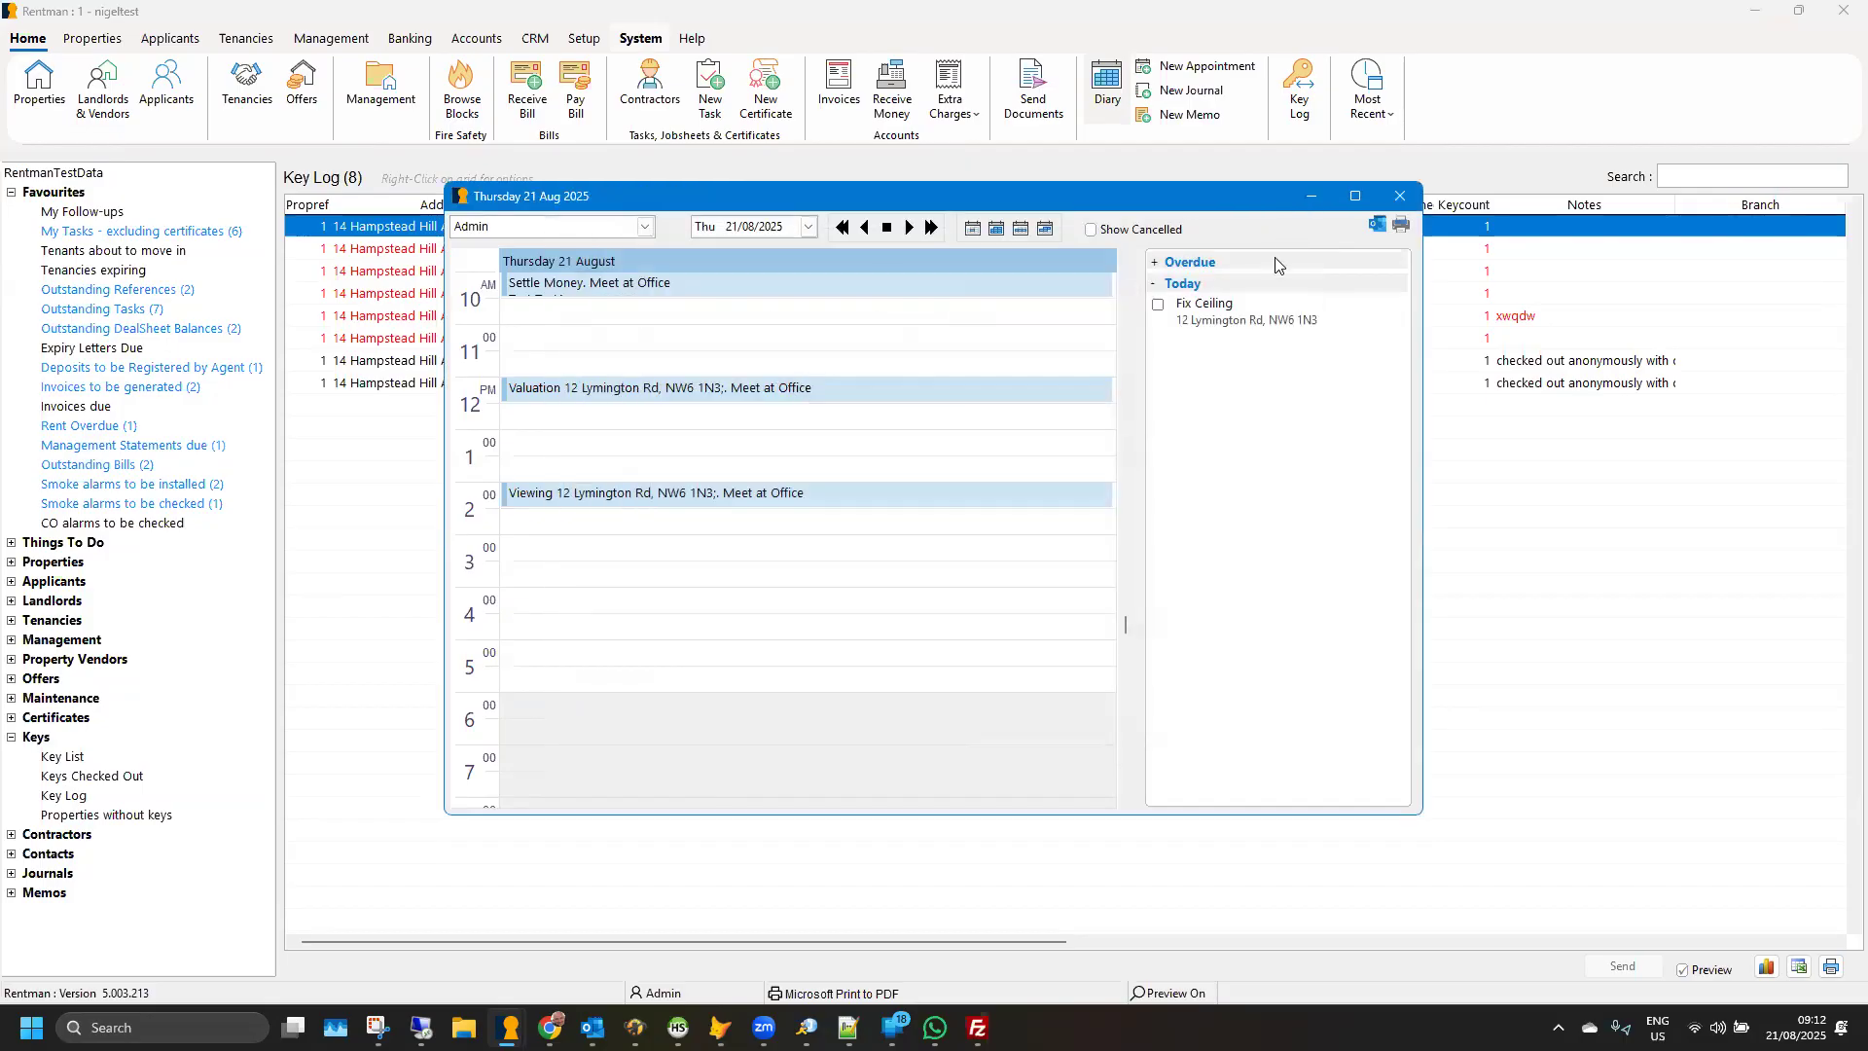
{"action": "left_click", "coordinate": [1398, 200]}
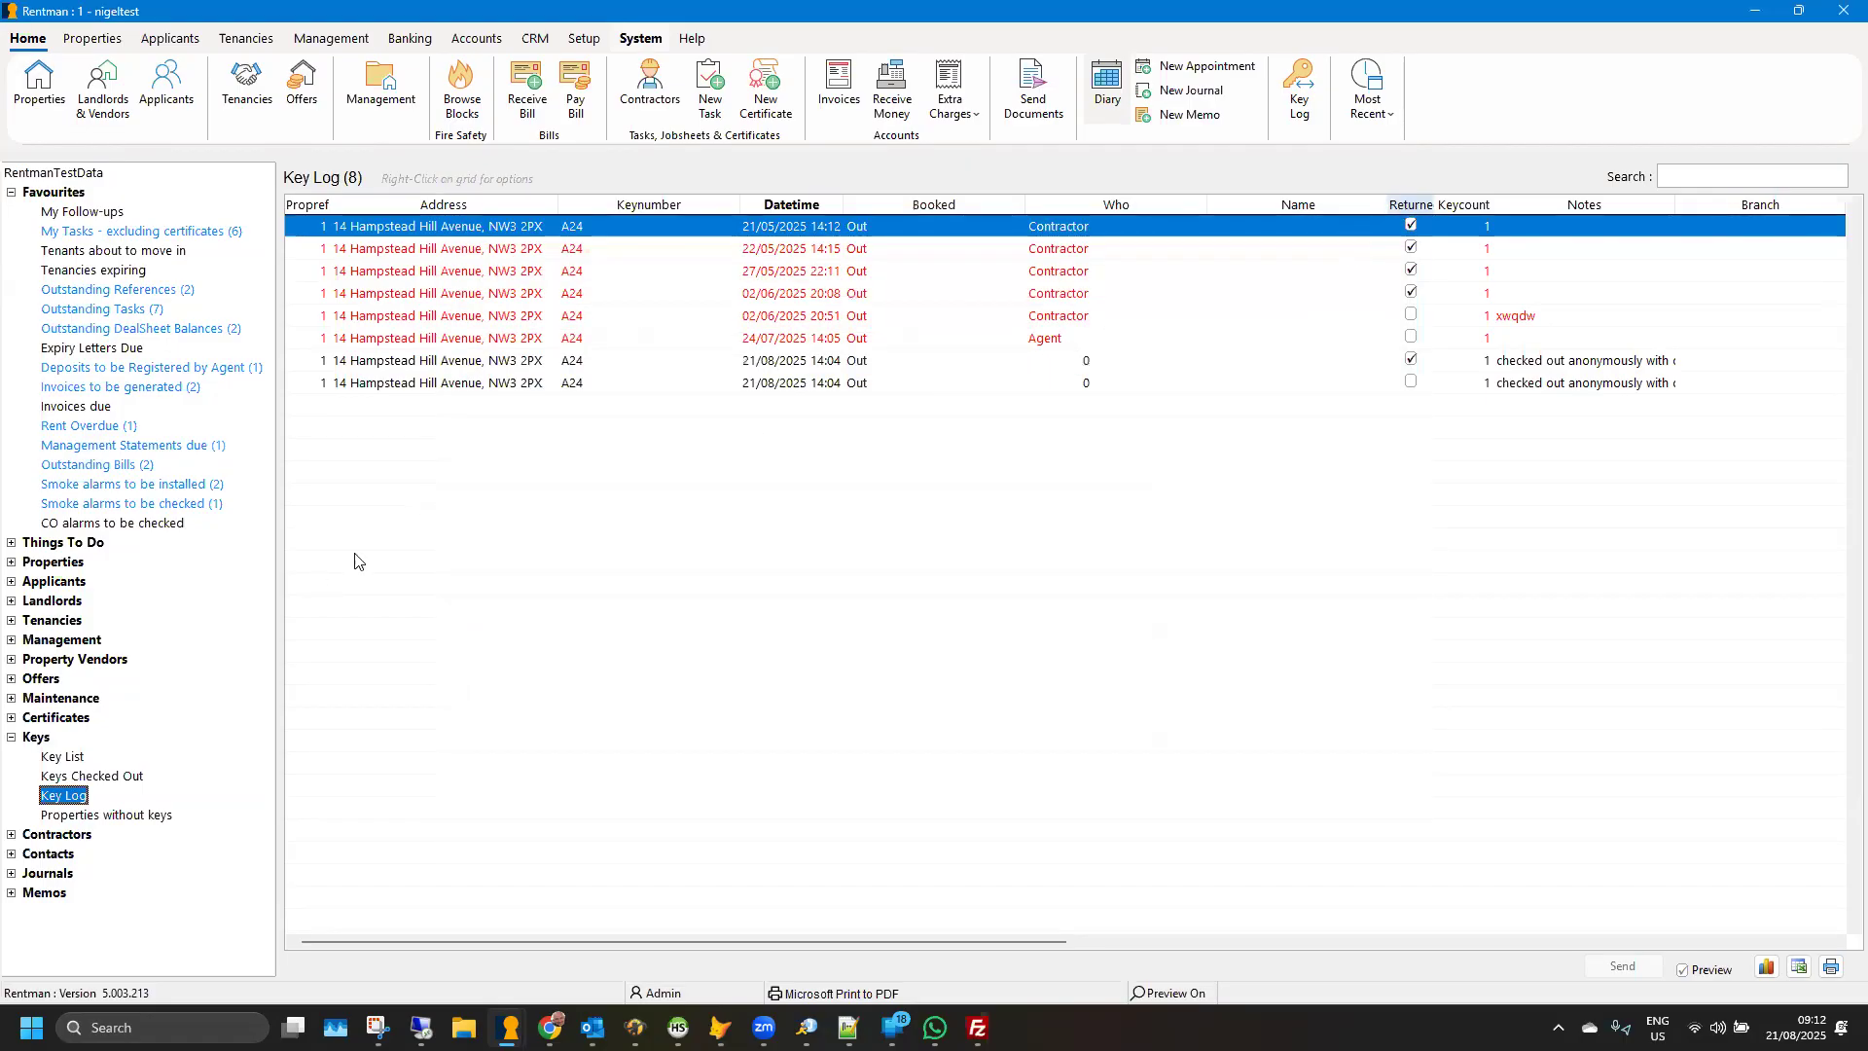
- Return to the property record for key A24 to view its key section, and close it
{"action": "mouse_move", "coordinate": [510, 1027]}
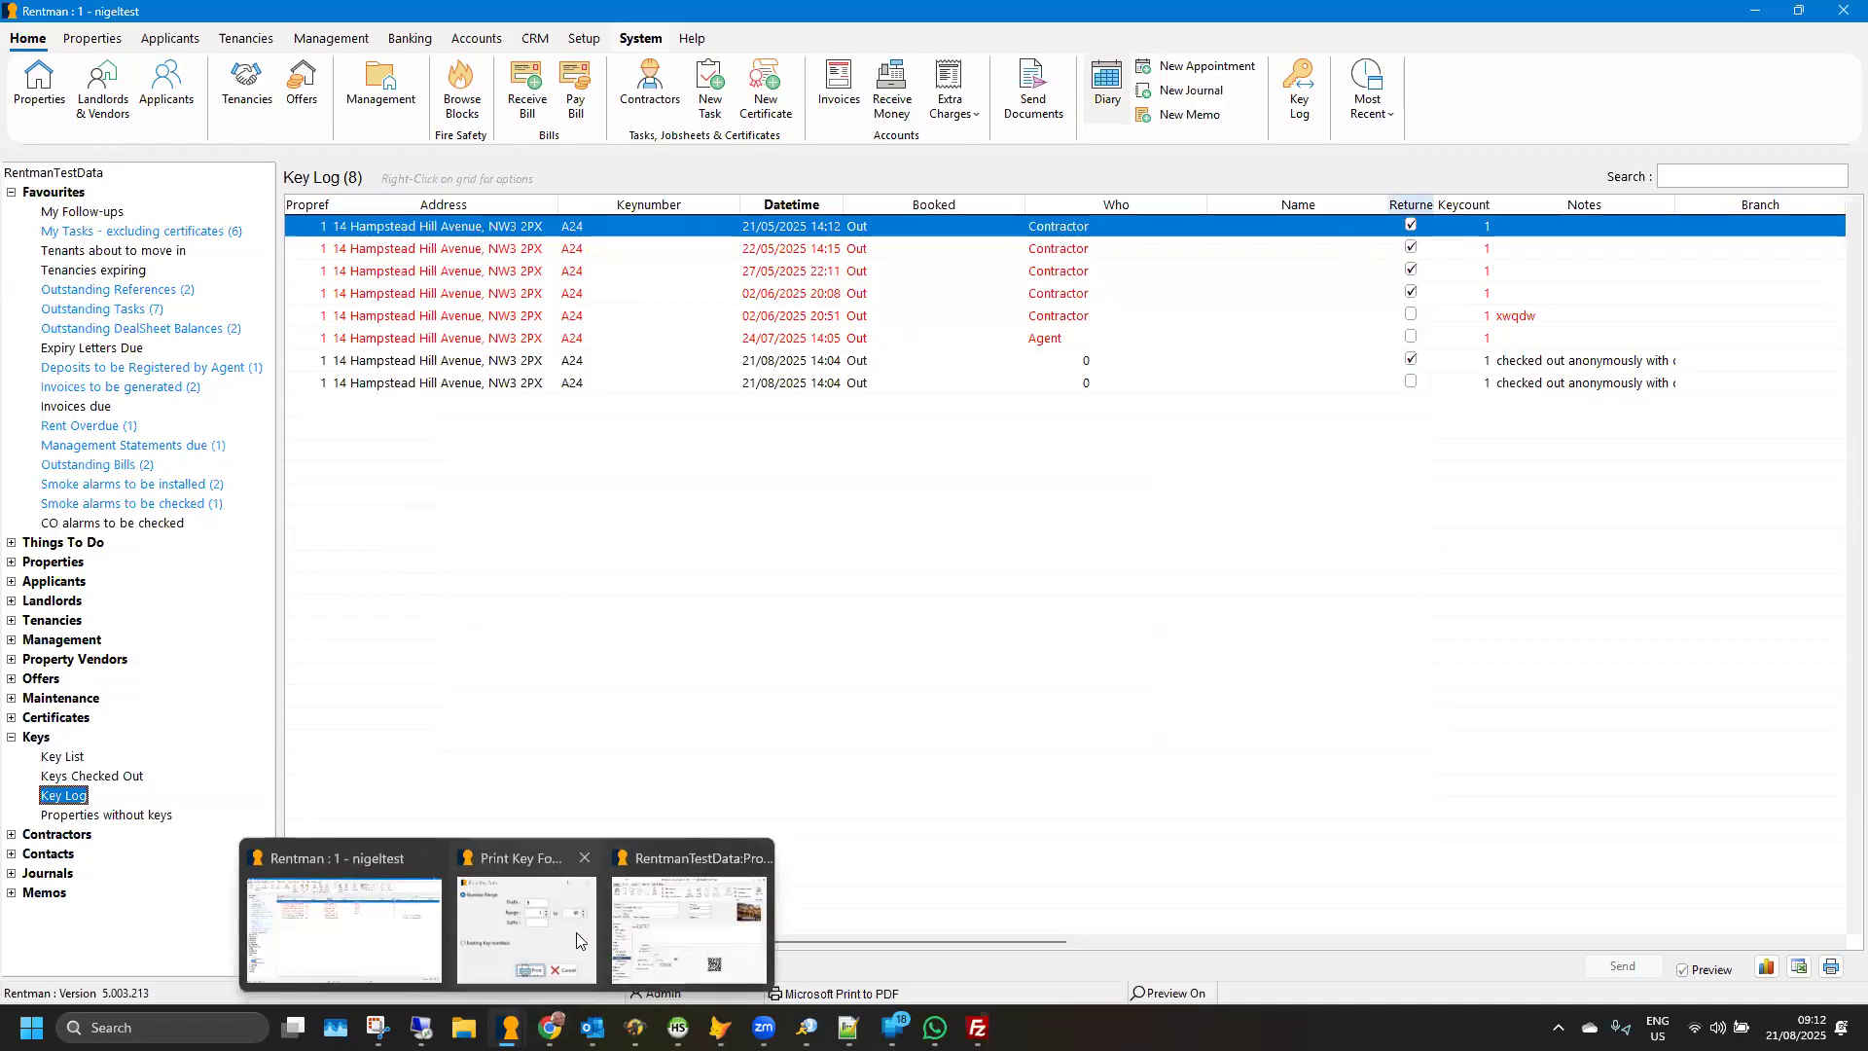
{"action": "left_click", "coordinate": [665, 943]}
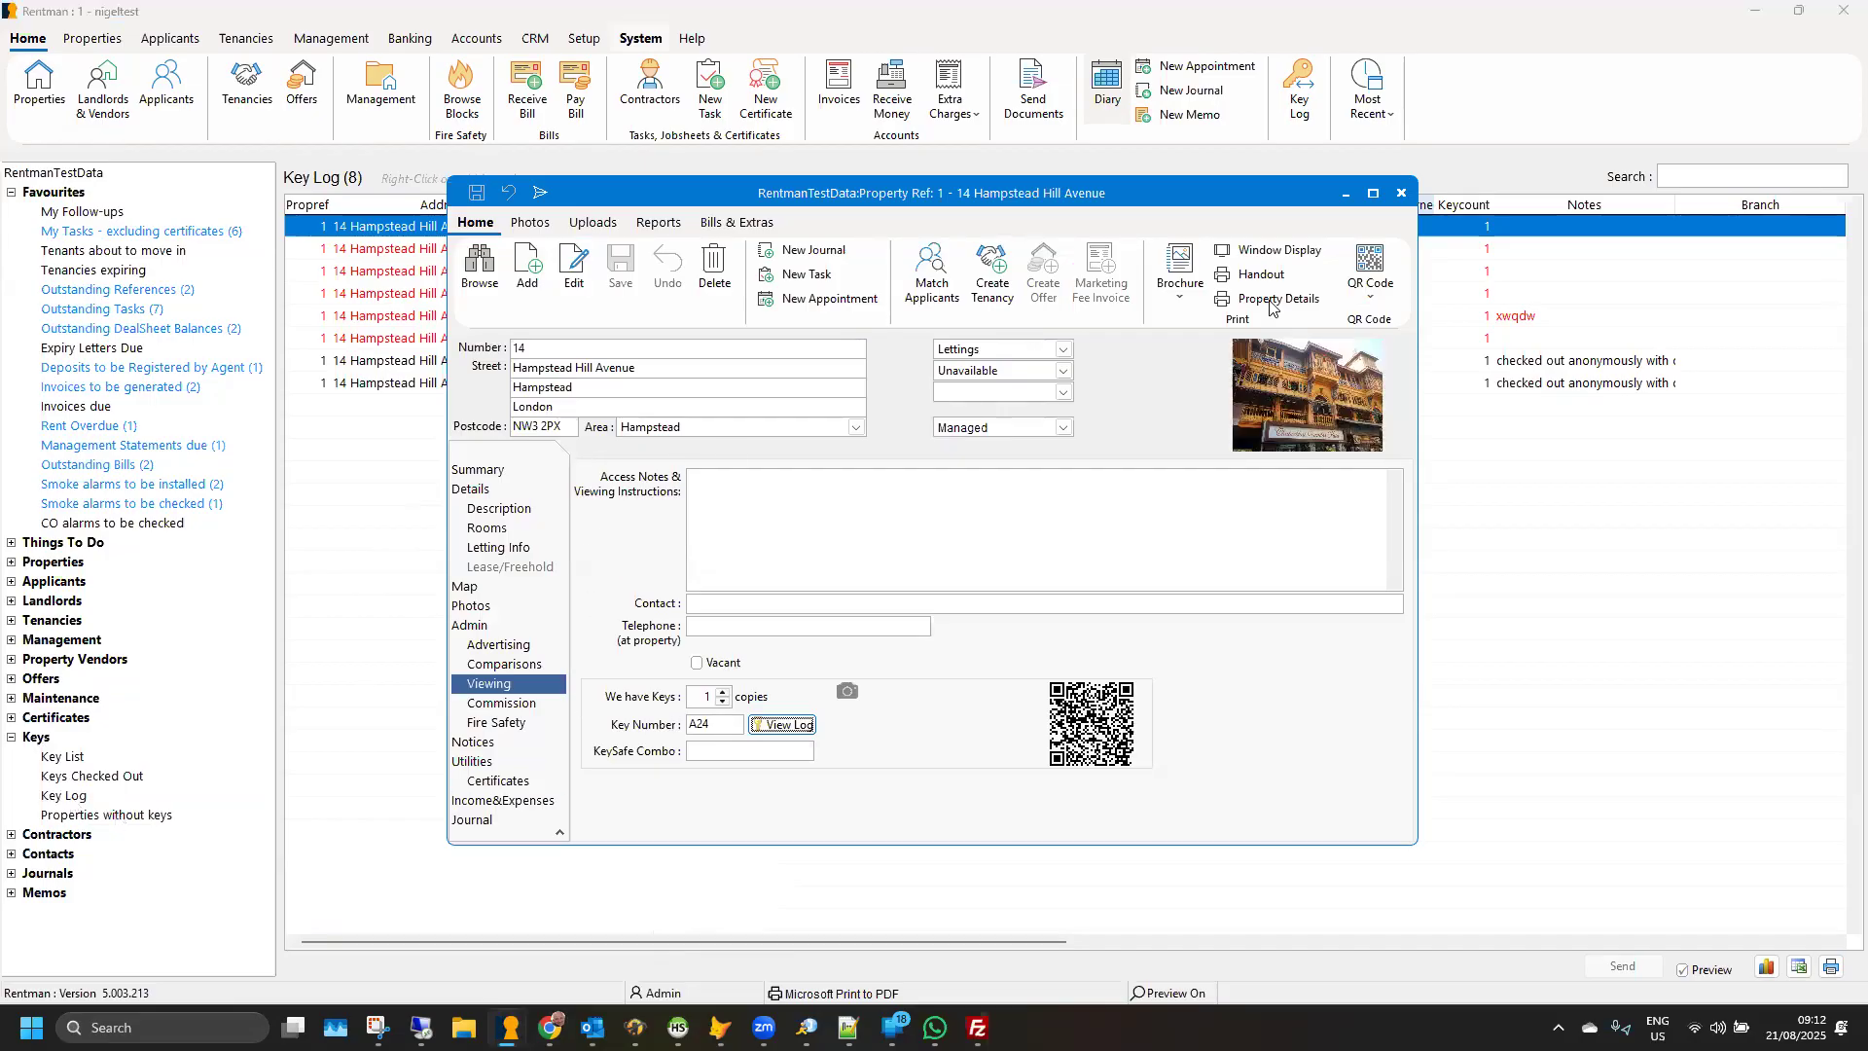
{"action": "left_click", "coordinate": [1400, 193]}
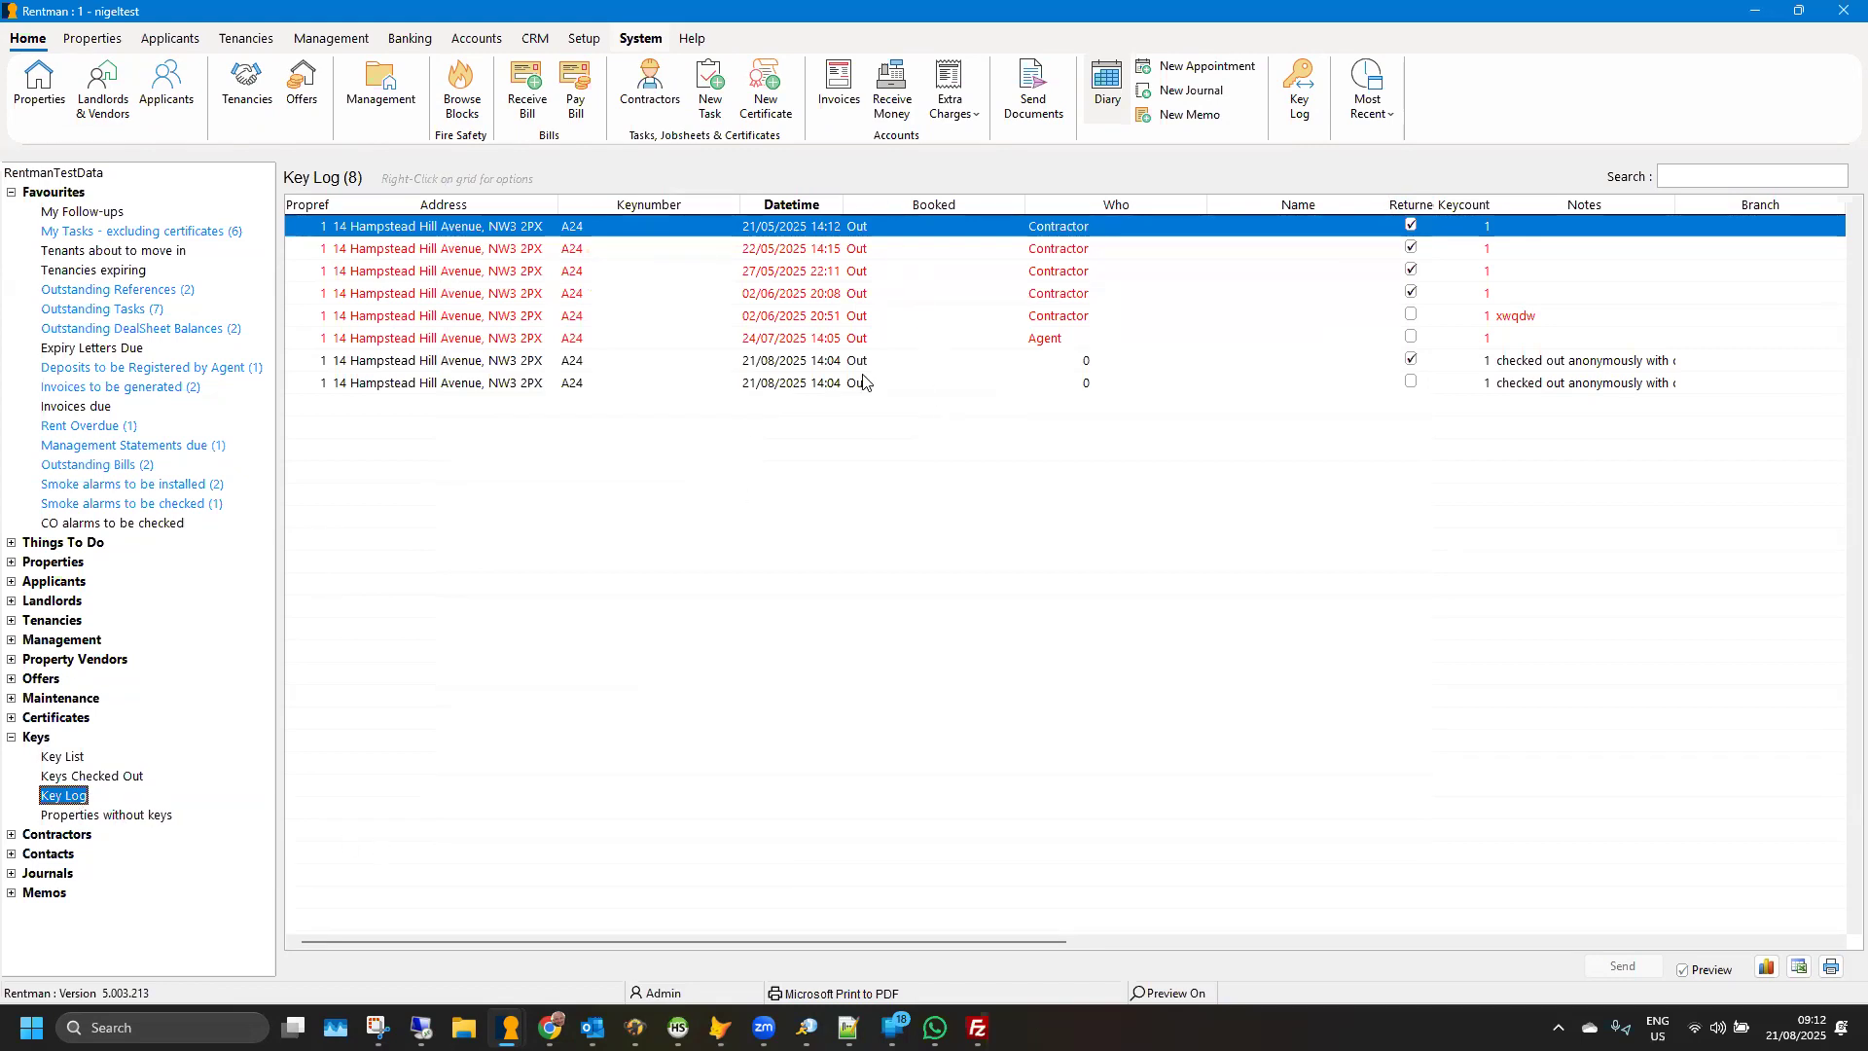
- List the properties without keys and view the email options available for the listed property
{"action": "left_click", "coordinate": [105, 817]}
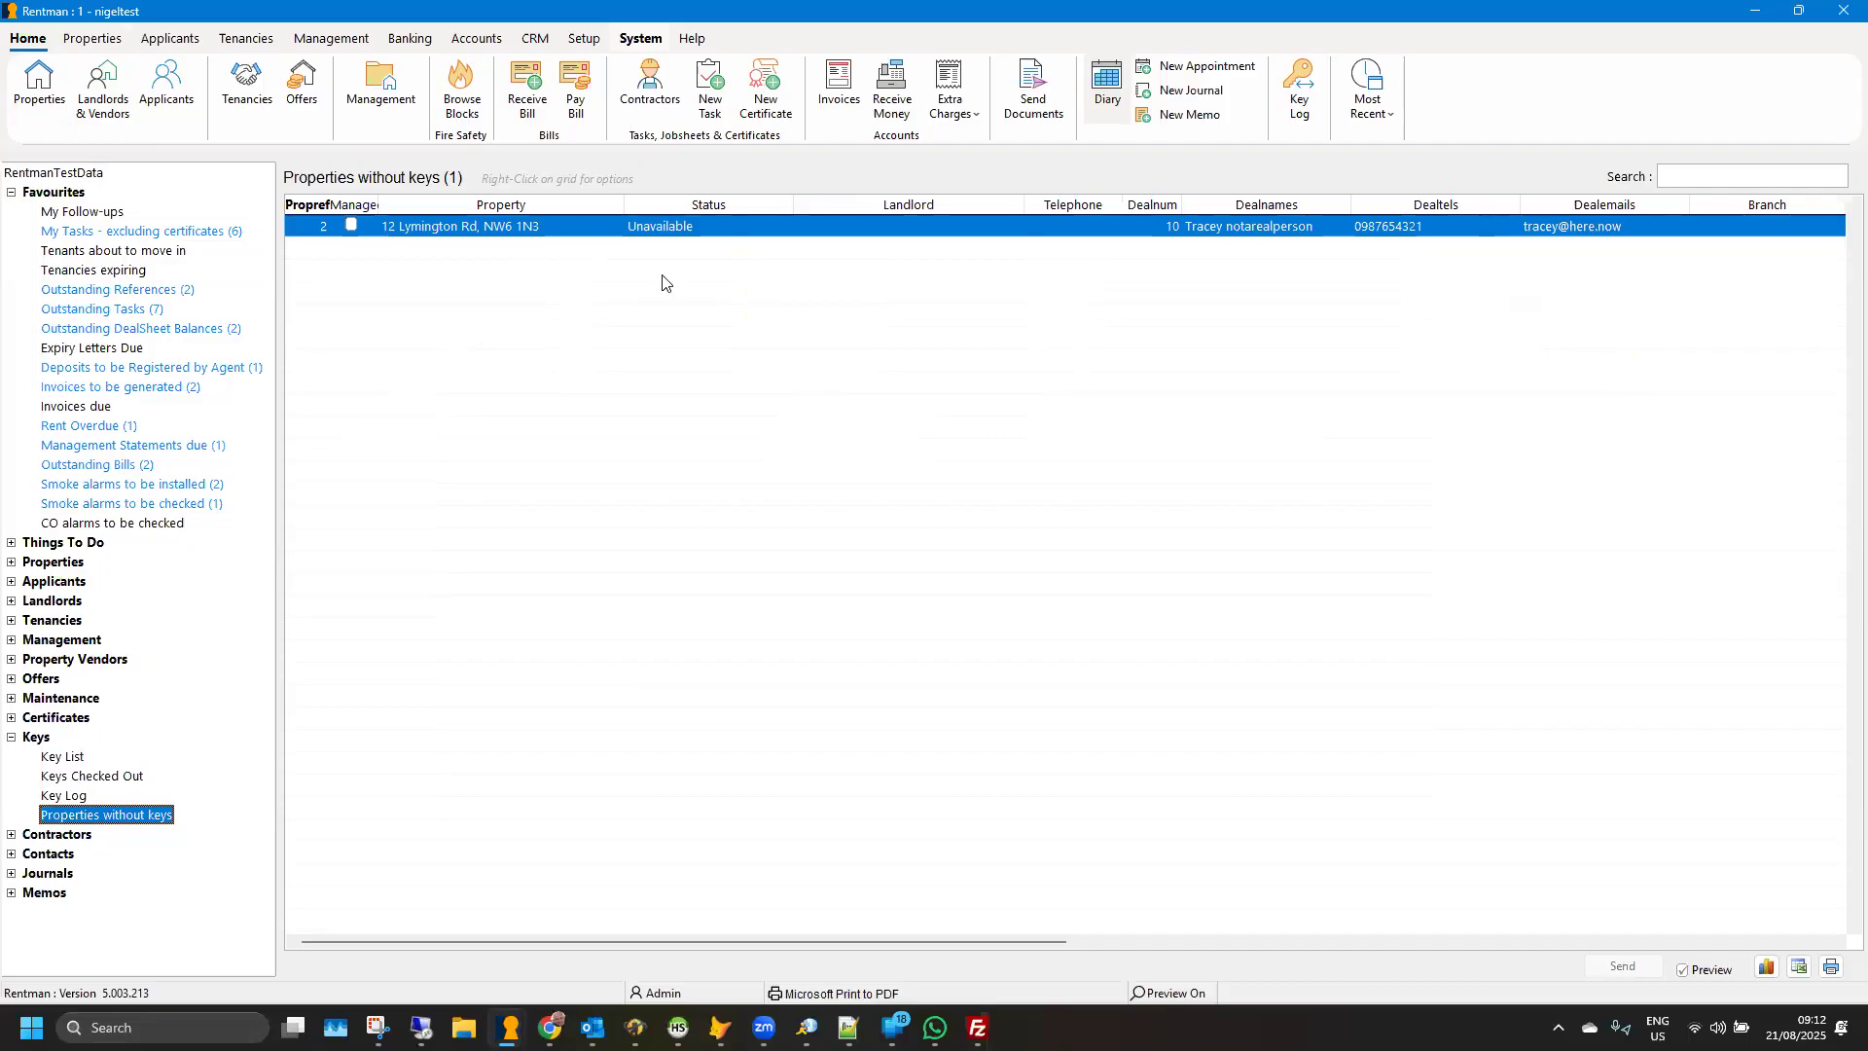
{"action": "right_click", "coordinate": [779, 230]}
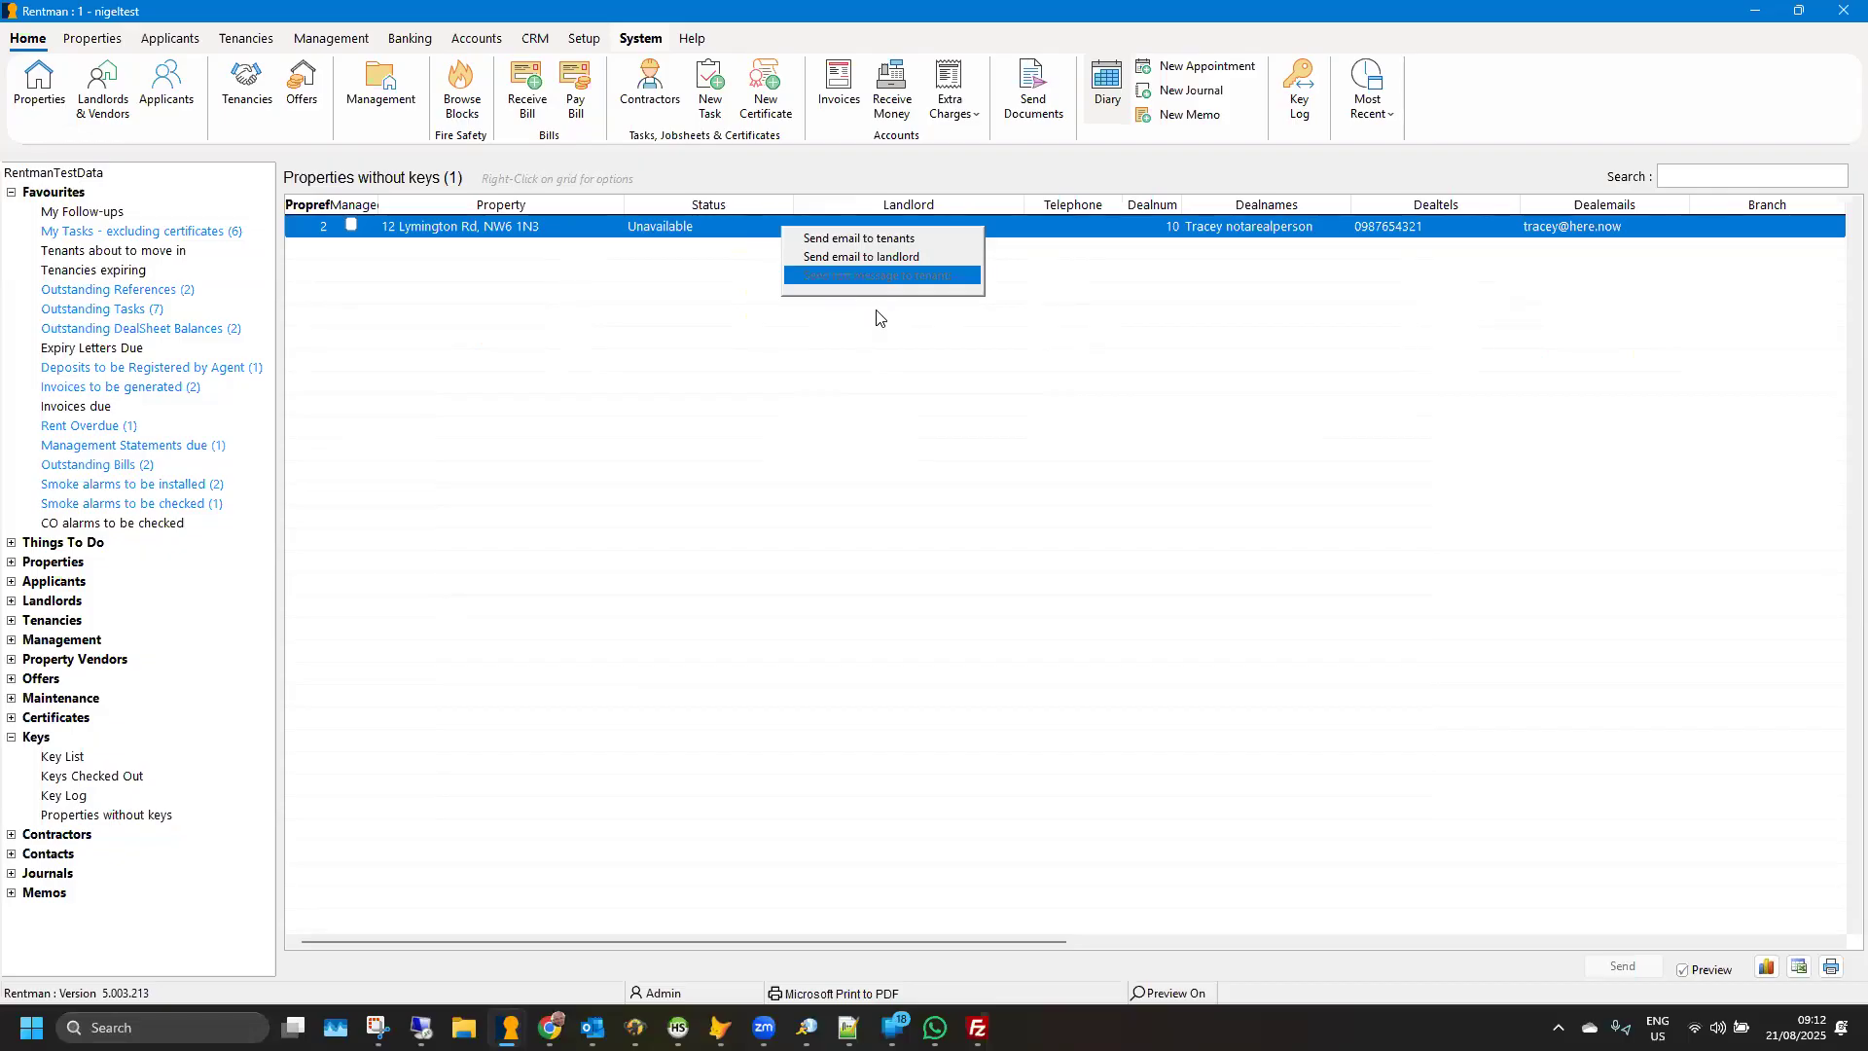
{"action": "left_click", "coordinate": [681, 226]}
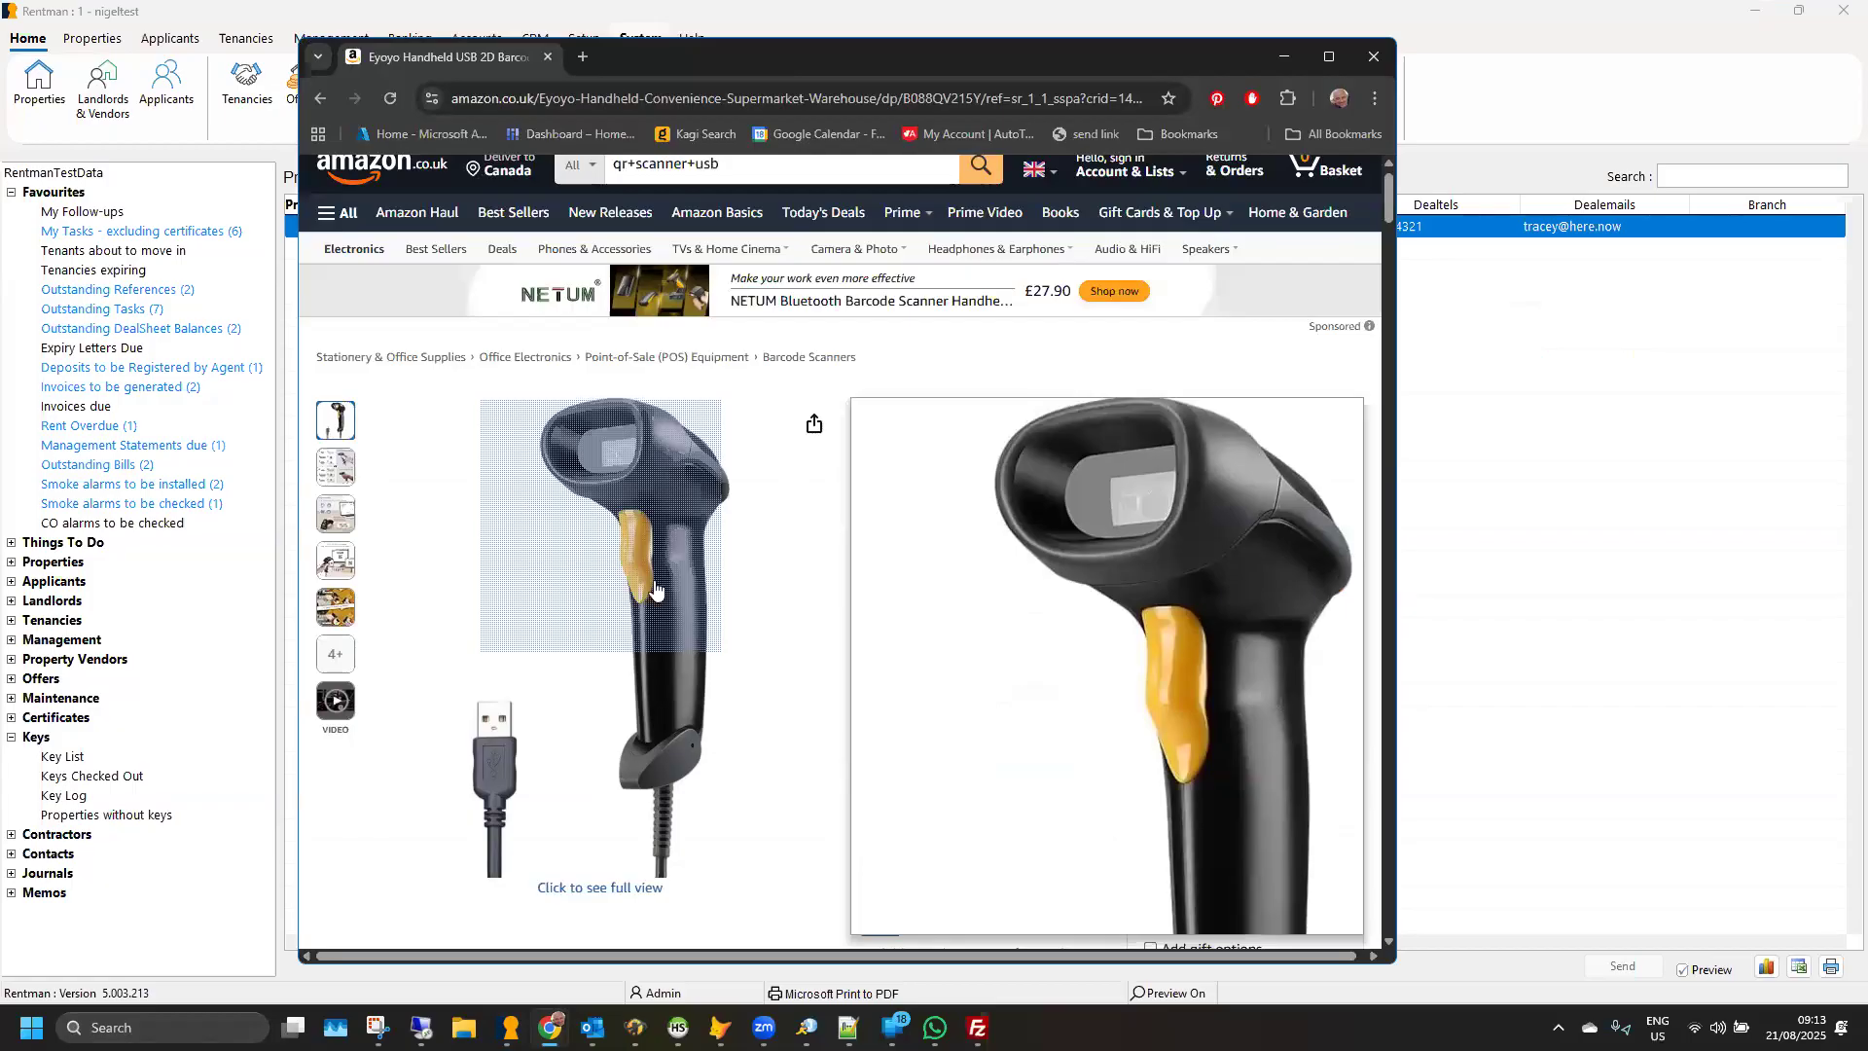
{"action": "mouse_move", "coordinate": [771, 540]}
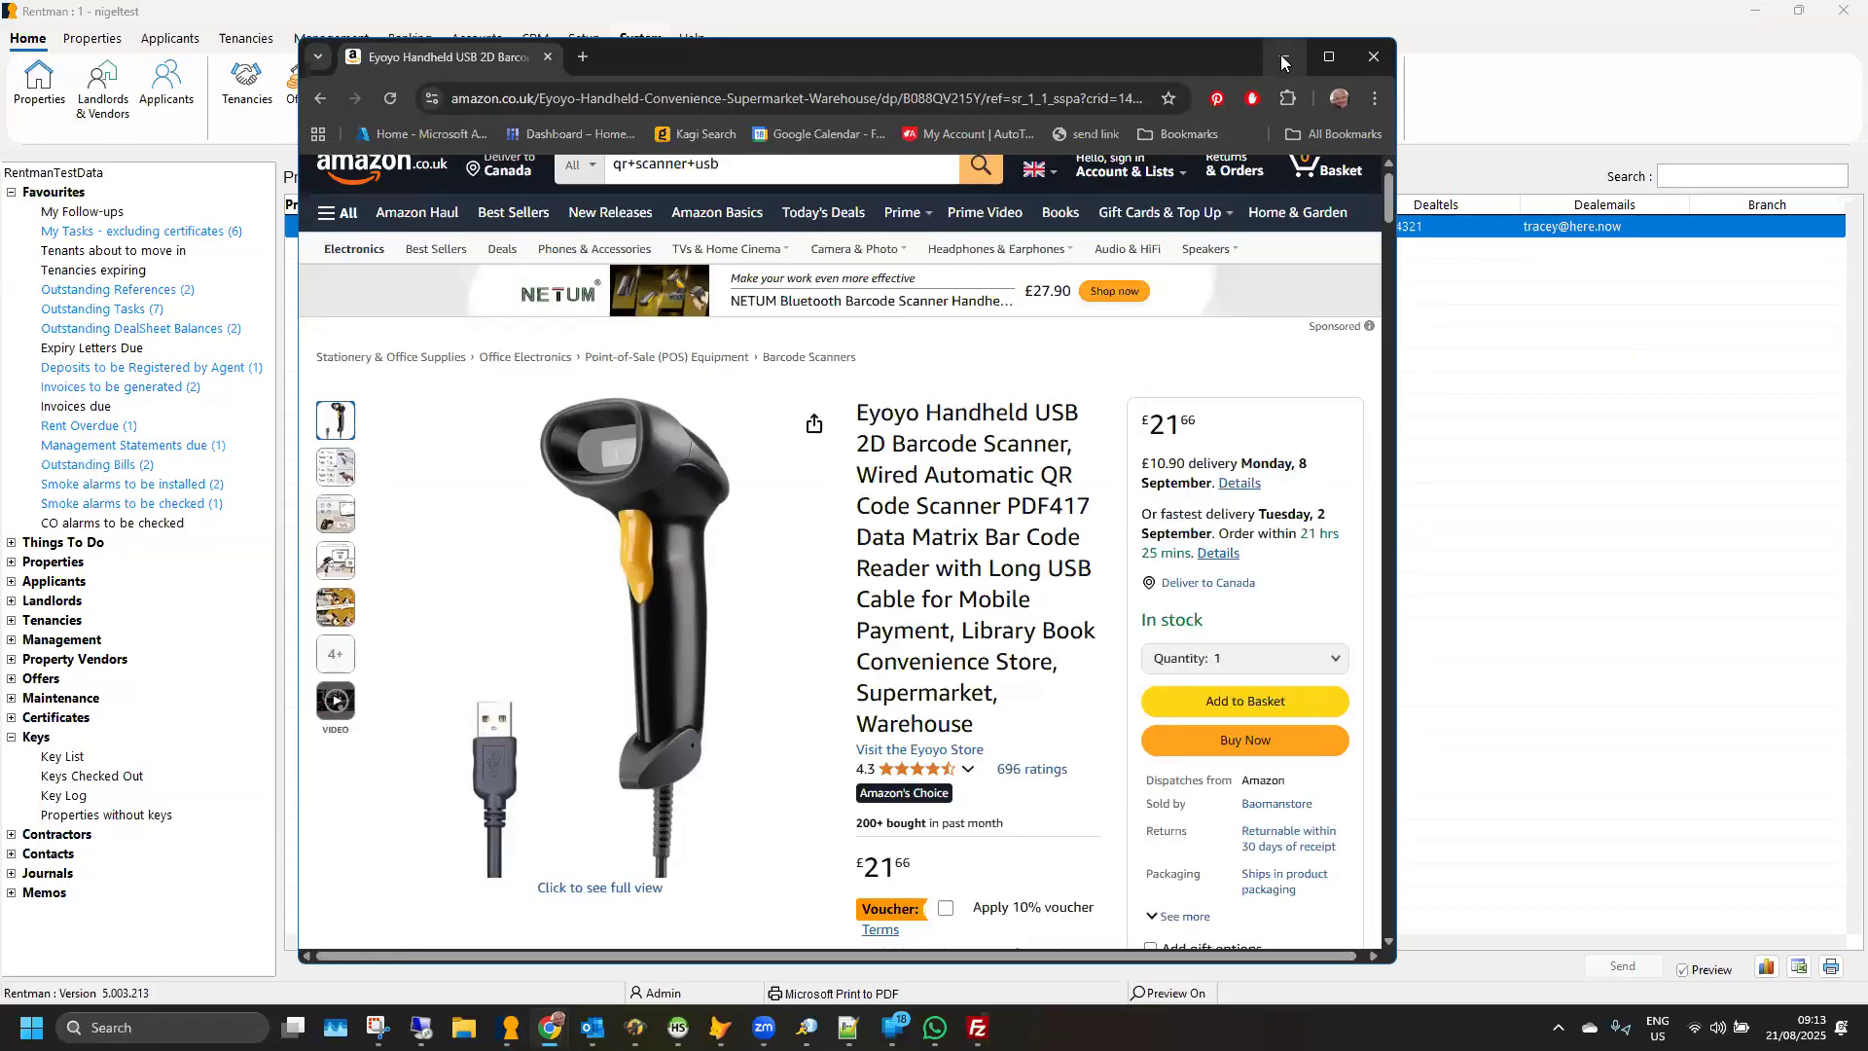
- Put away the Eyoyo USB scanner's product page, view the Avery 1" x 2" durable white film label page, and minimise it
{"action": "left_click", "coordinate": [1280, 54]}
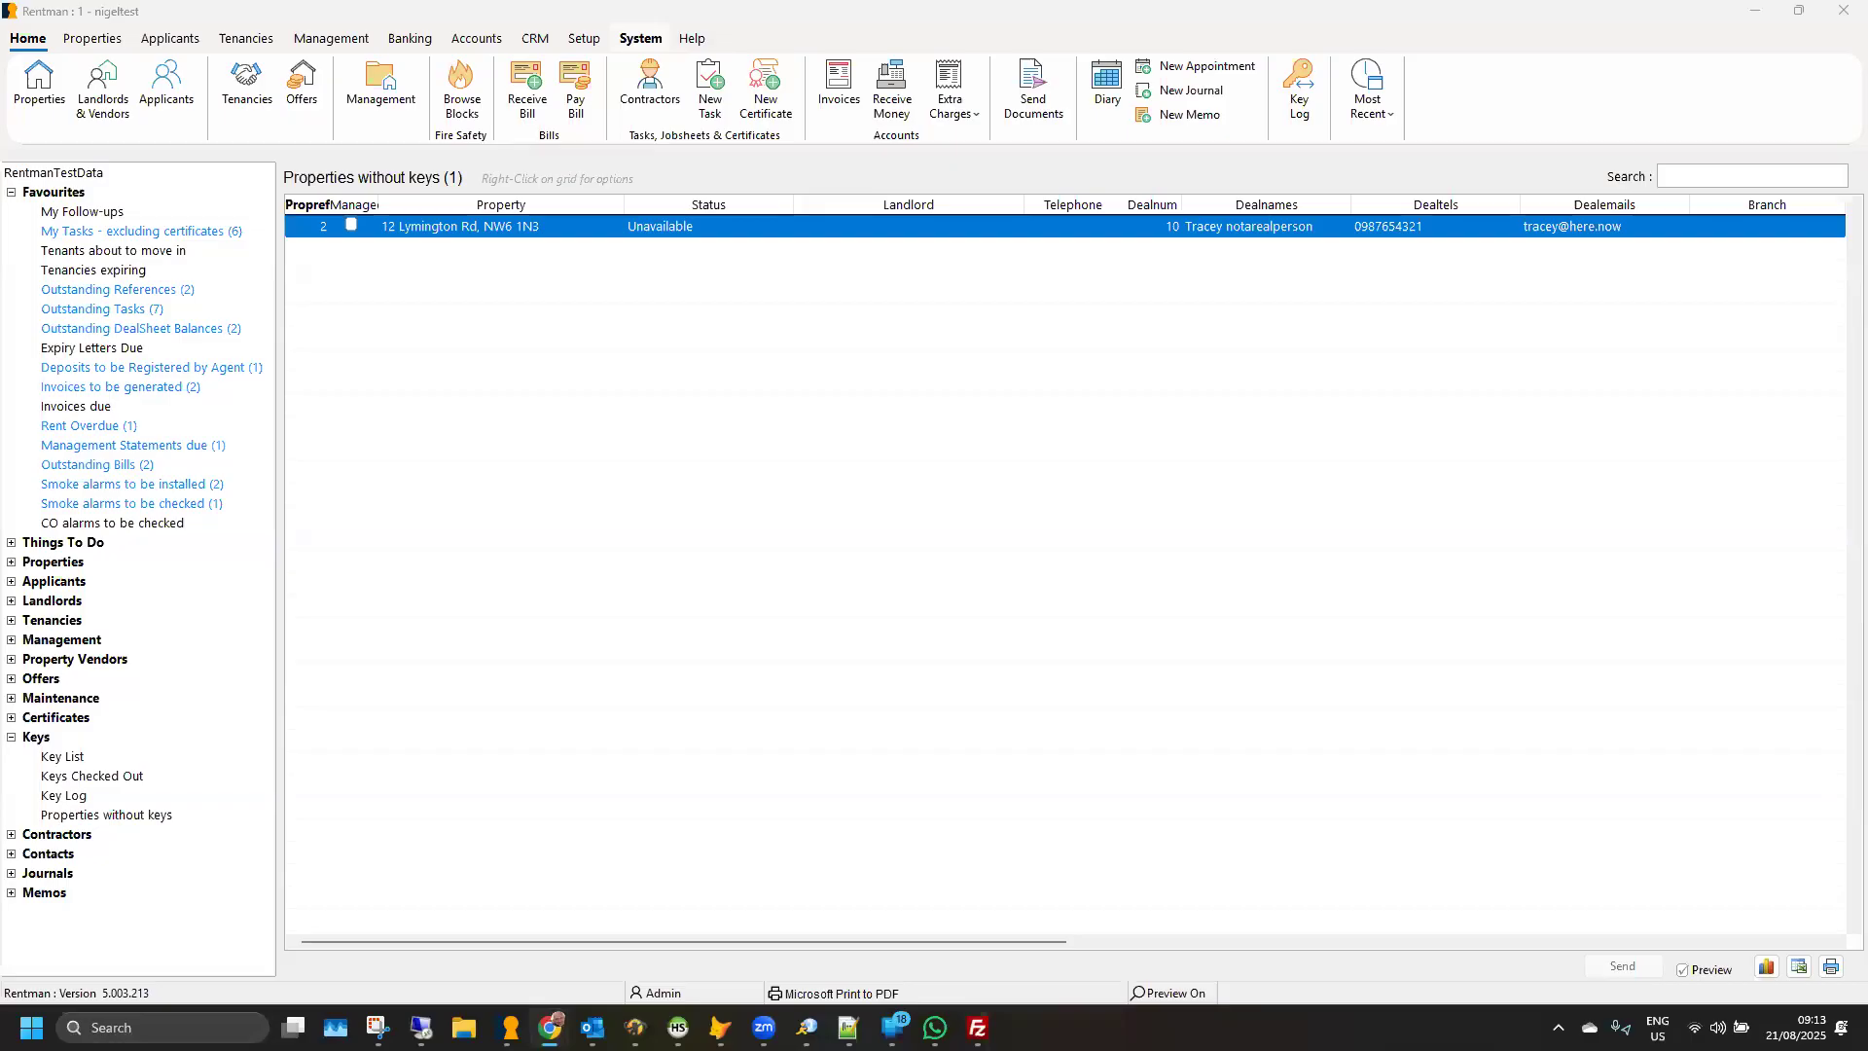
{"action": "left_click_drag", "start_coordinate": [0, 59], "coordinate": [866, 59]}
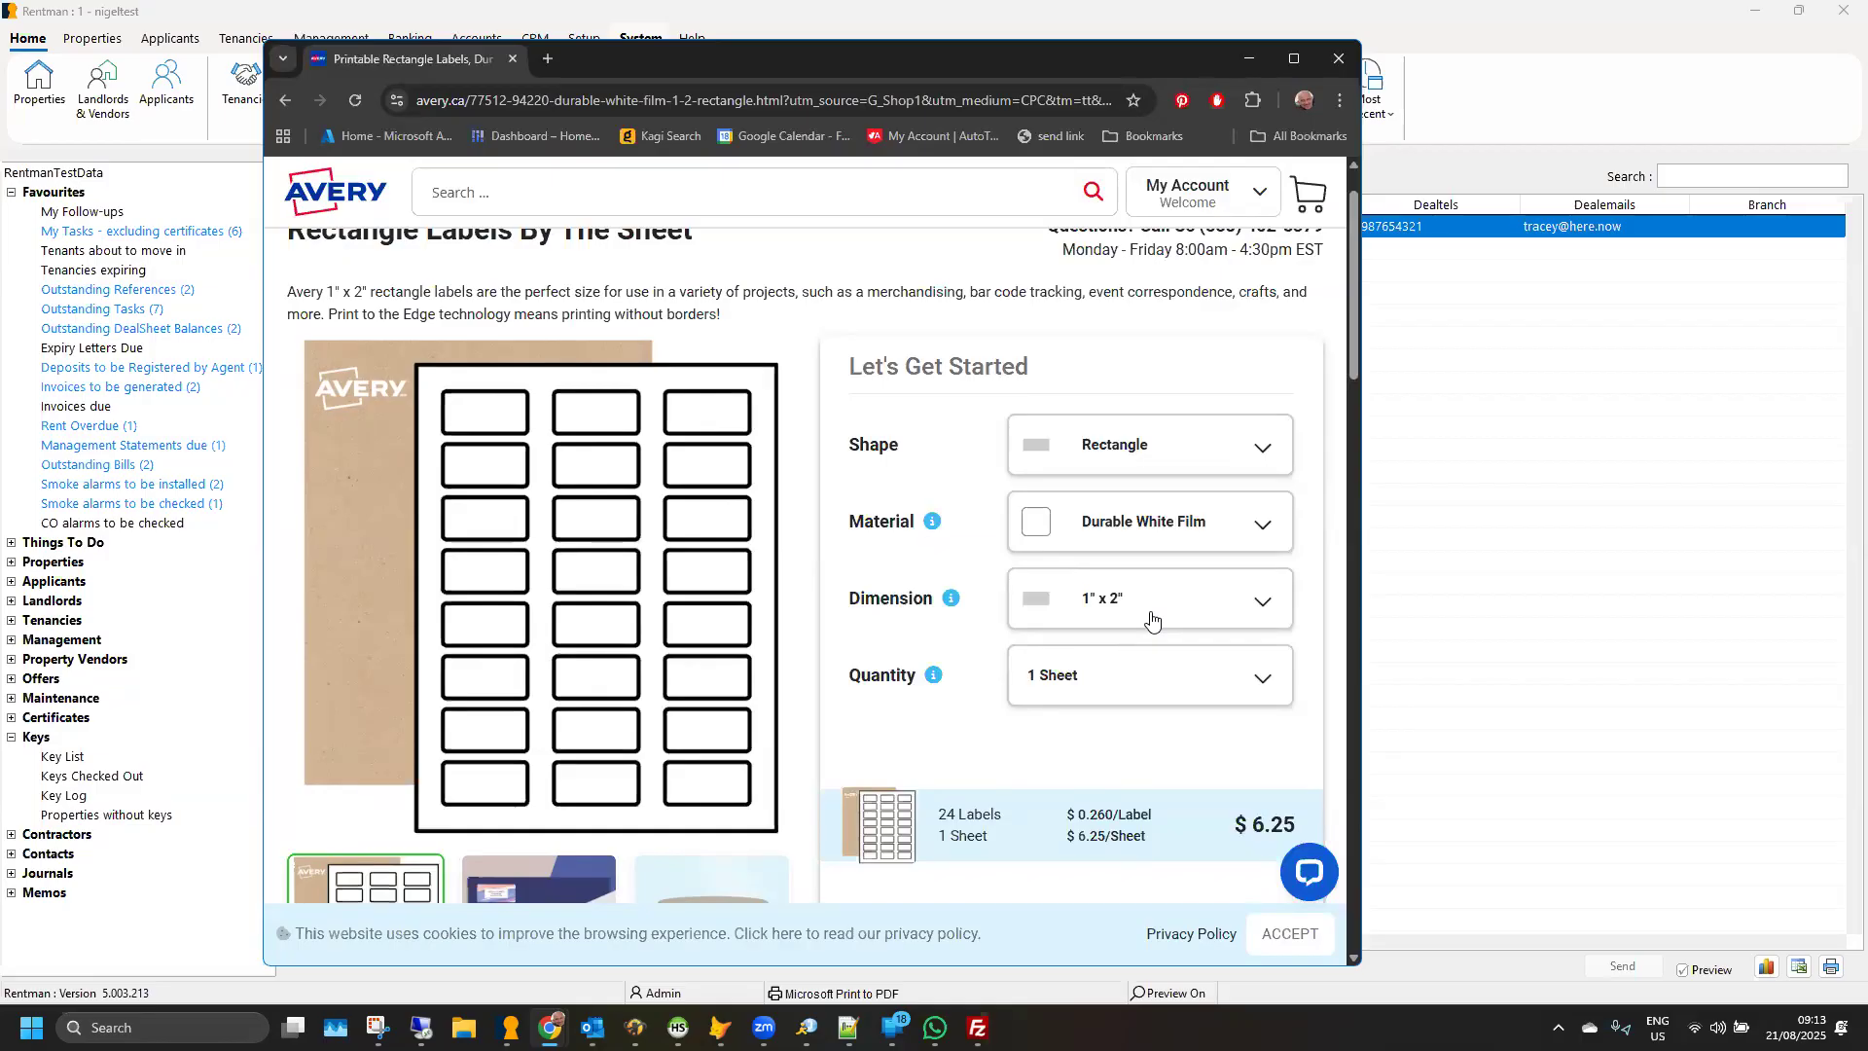
{"action": "left_click", "coordinate": [1233, 61]}
{"action": "mouse_move", "coordinate": [592, 1028]}
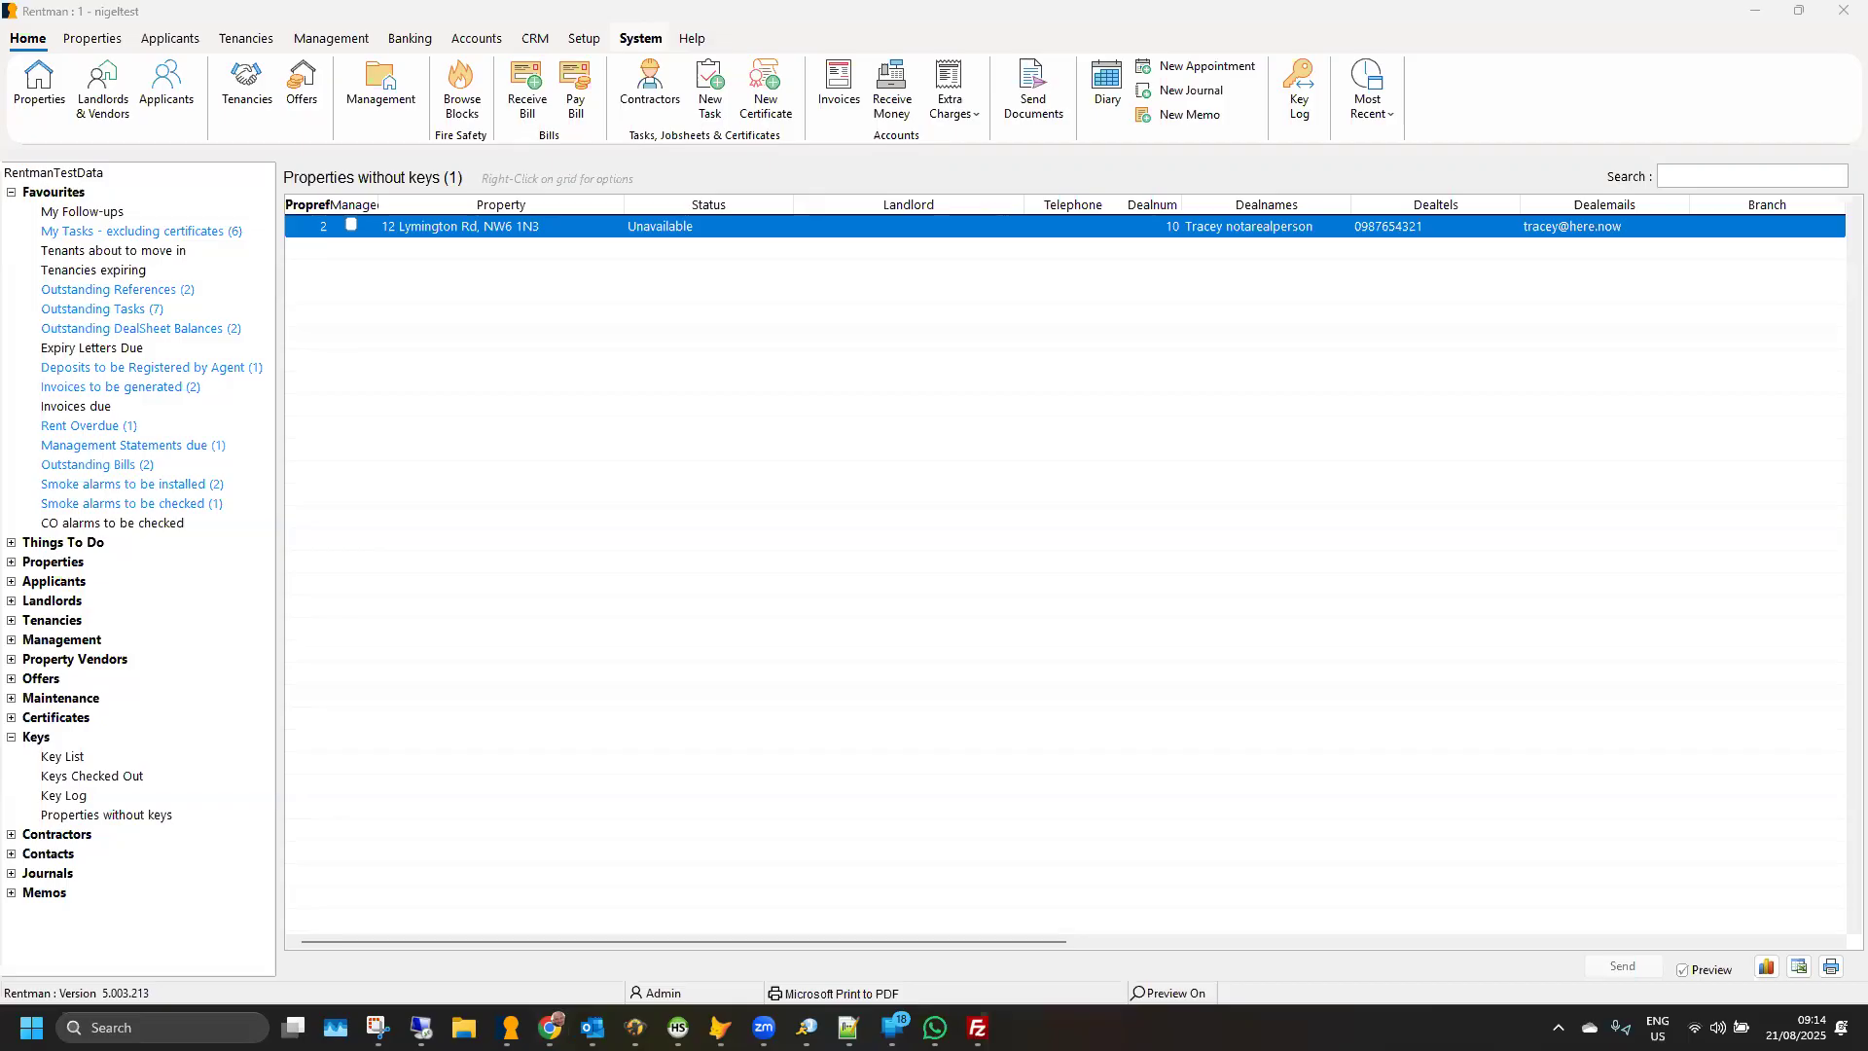
- Switch to Rentman Online's key log in the browser, view the key check-out form, and return to the log without checking out keys
{"action": "key", "text": "alt+Tab"}
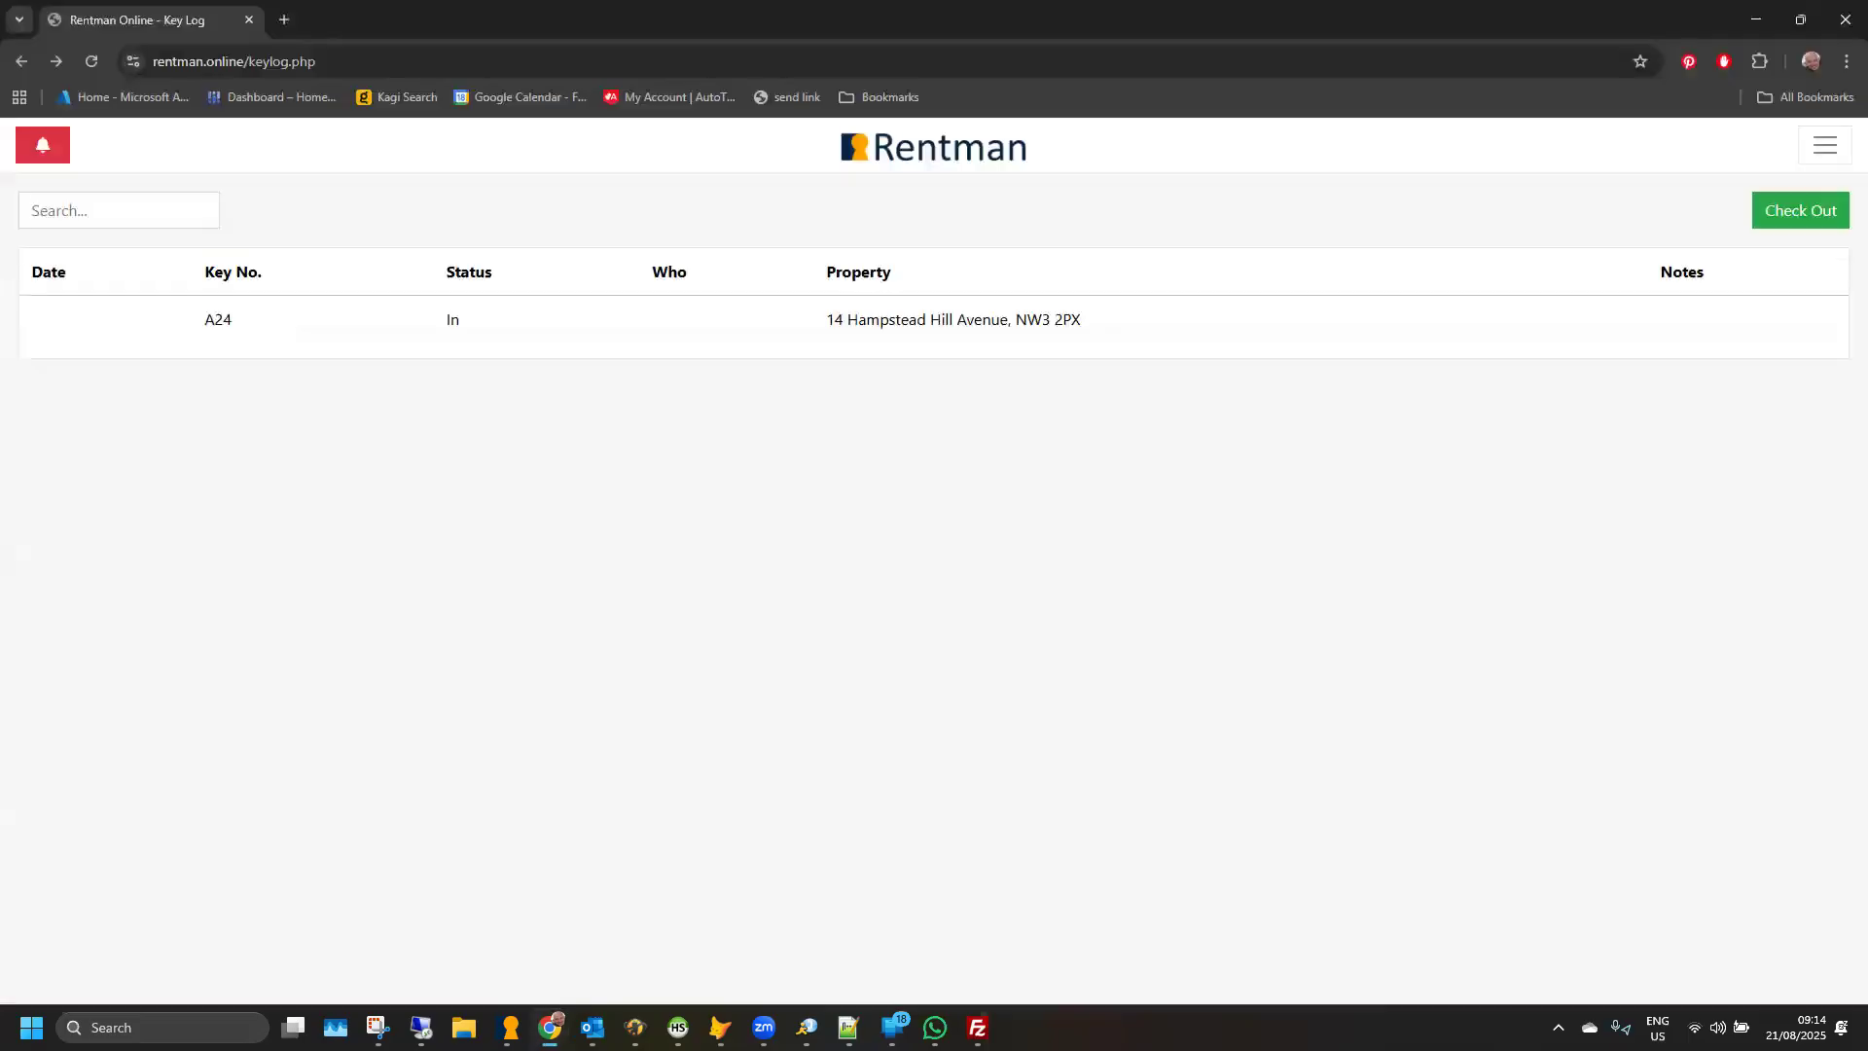
{"action": "left_click", "coordinate": [1807, 216]}
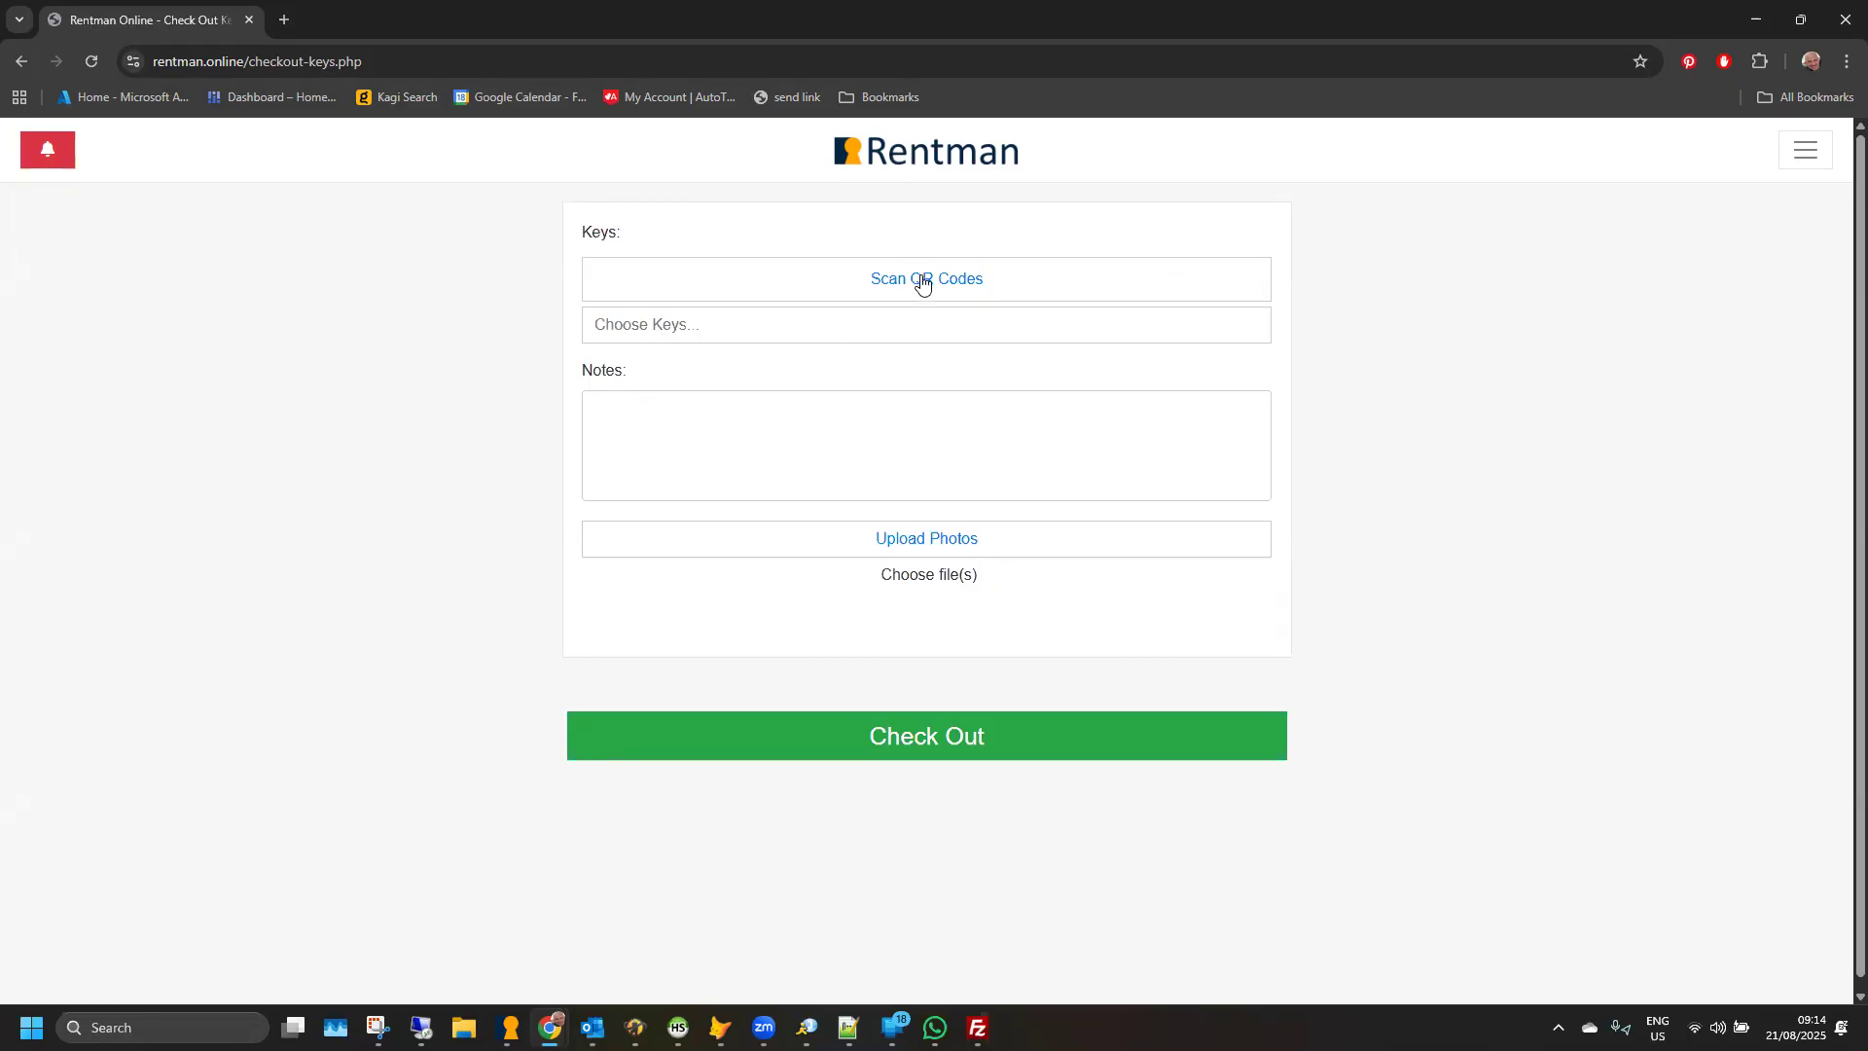
{"action": "left_click", "coordinate": [20, 63]}
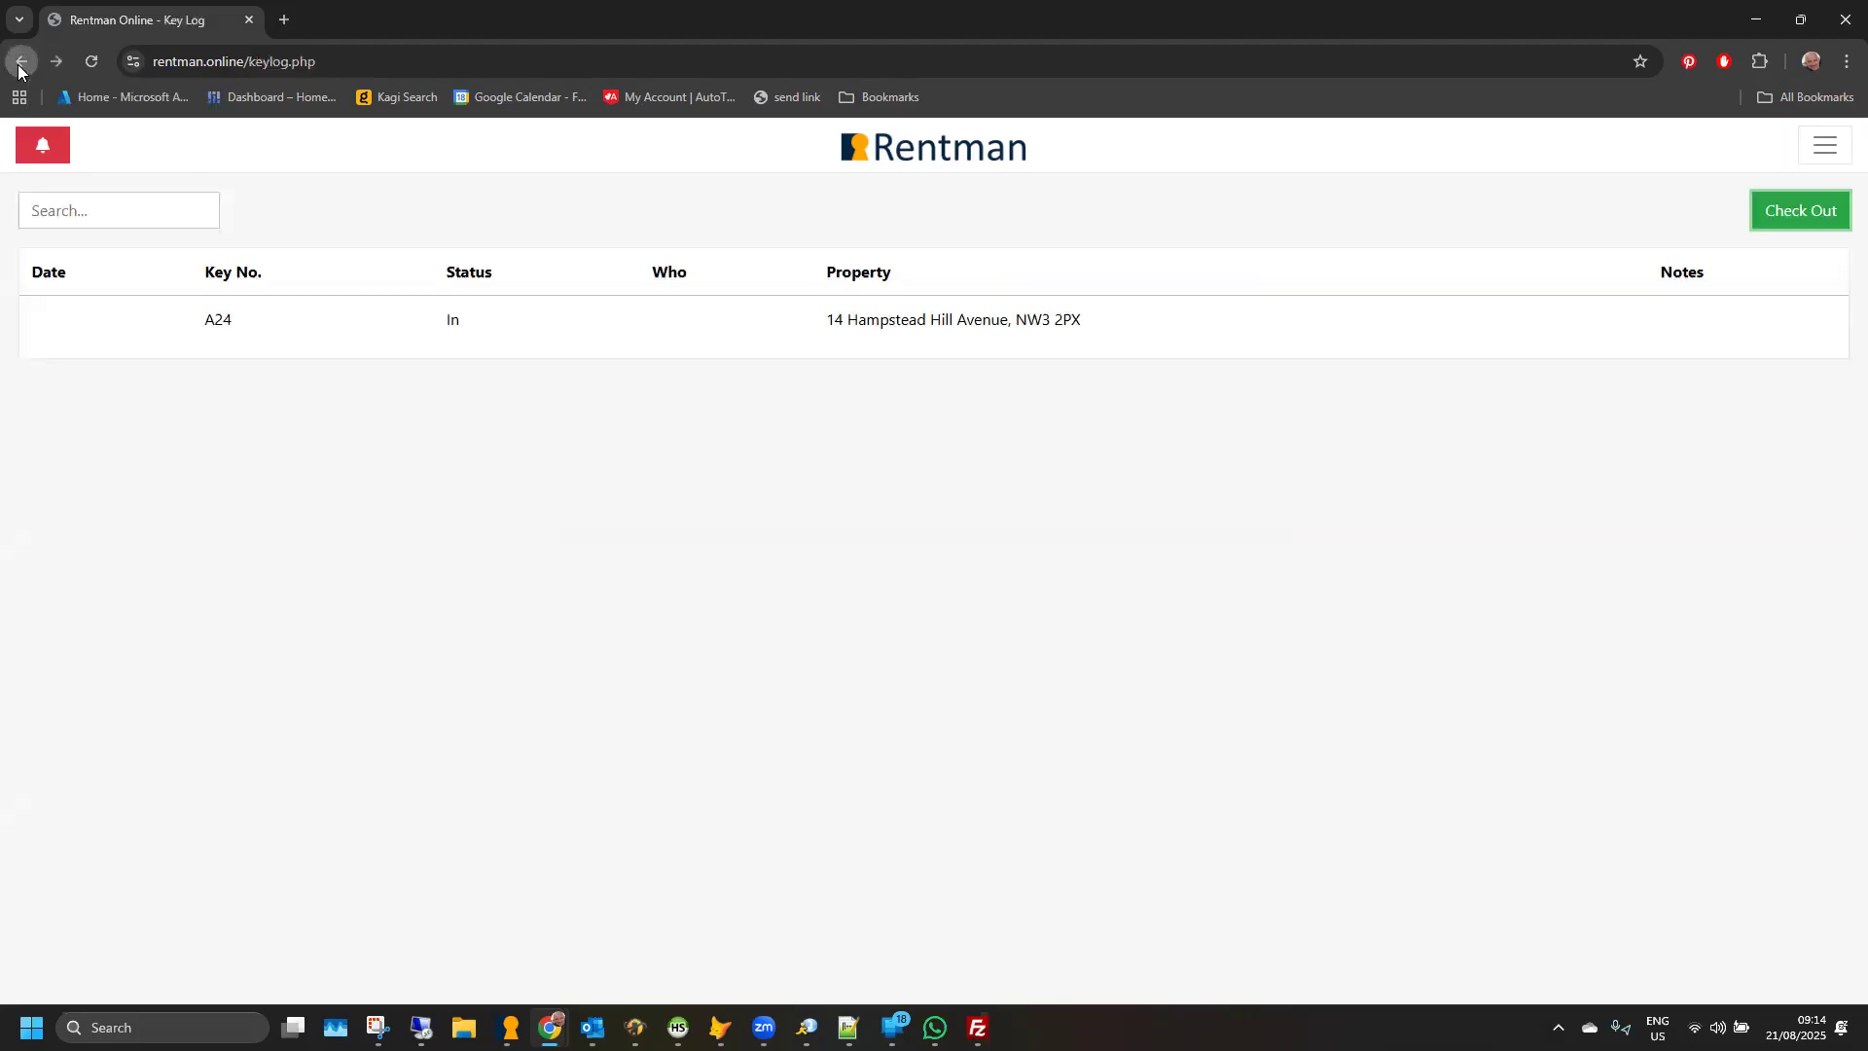
{"action": "left_click", "coordinate": [511, 1027]}
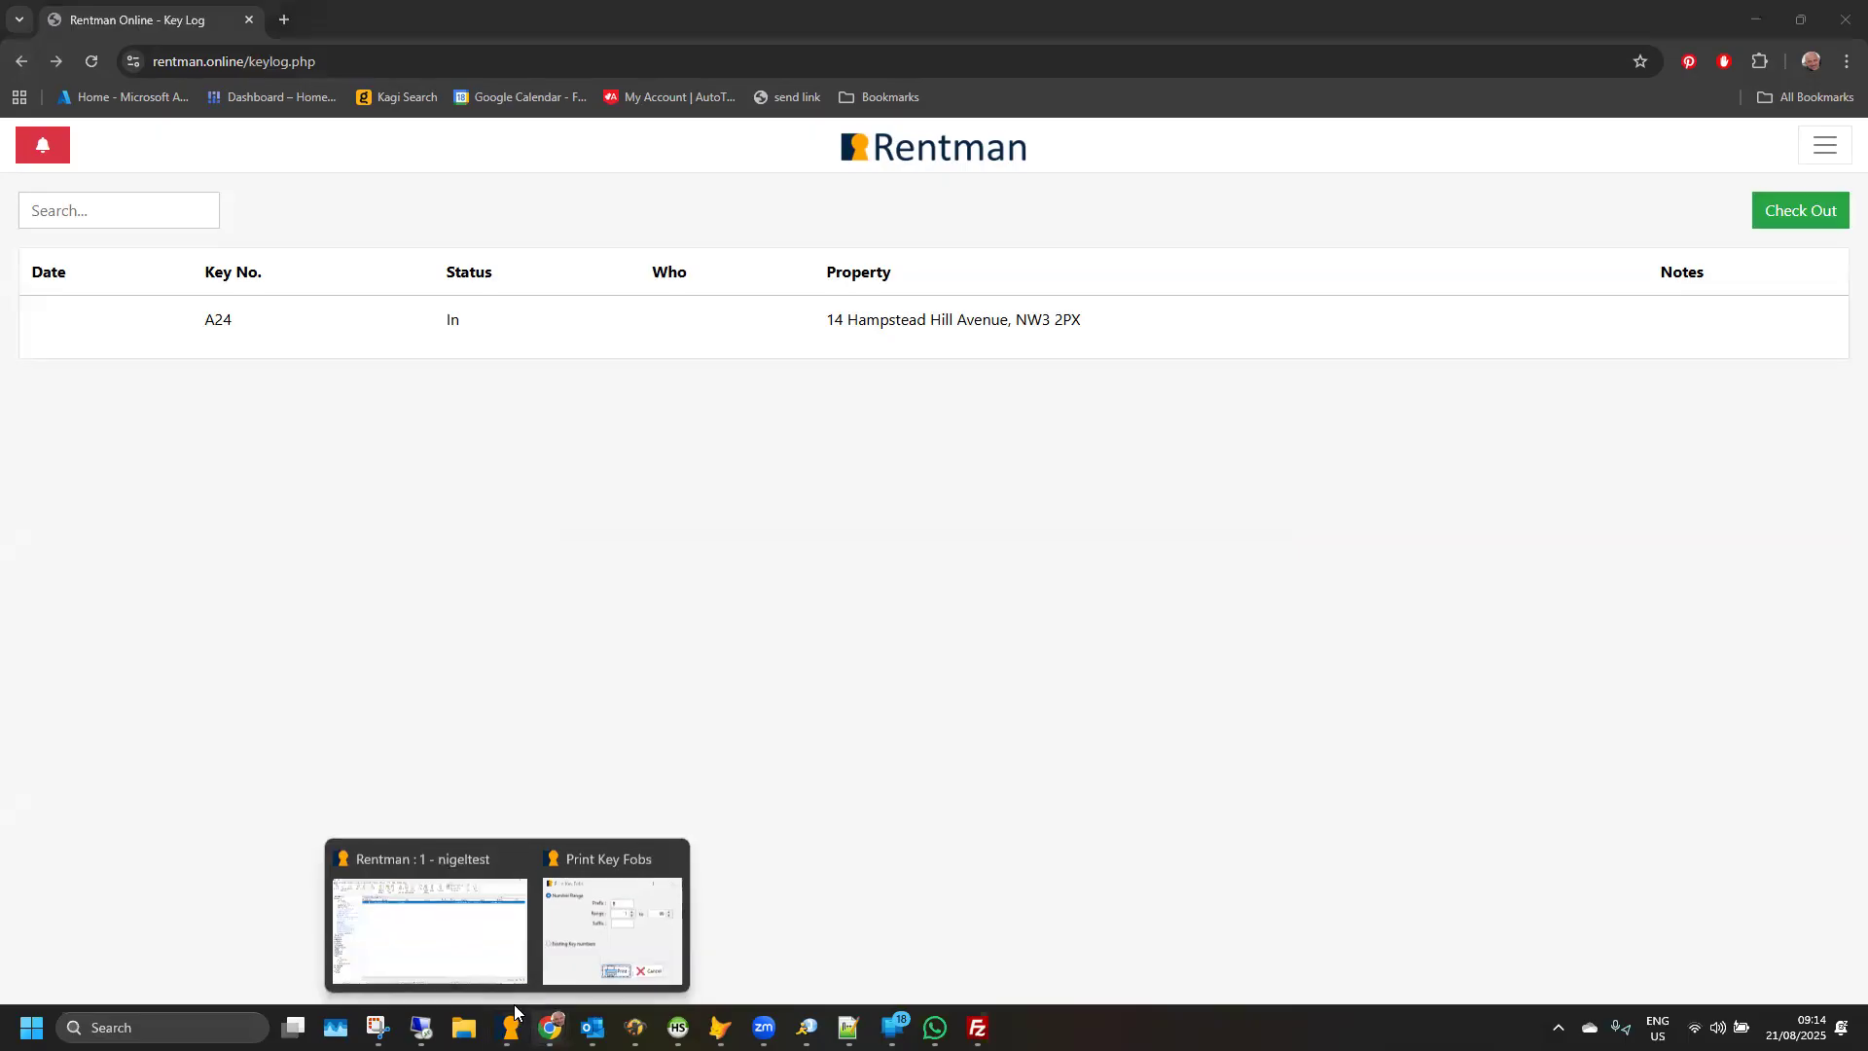